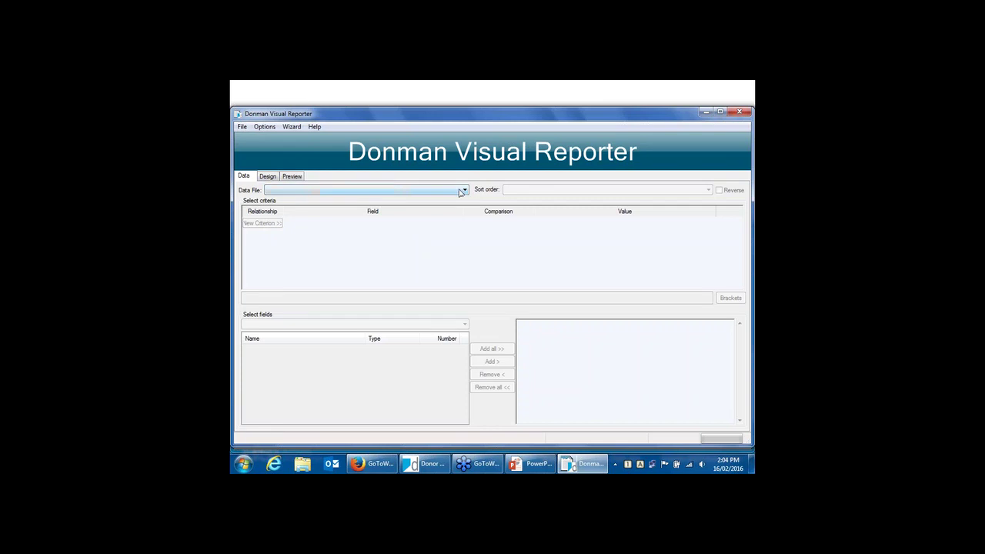
Step: Set DONORS as the data file and add a selection criterion on the FIRST_NAME field
click(464, 190)
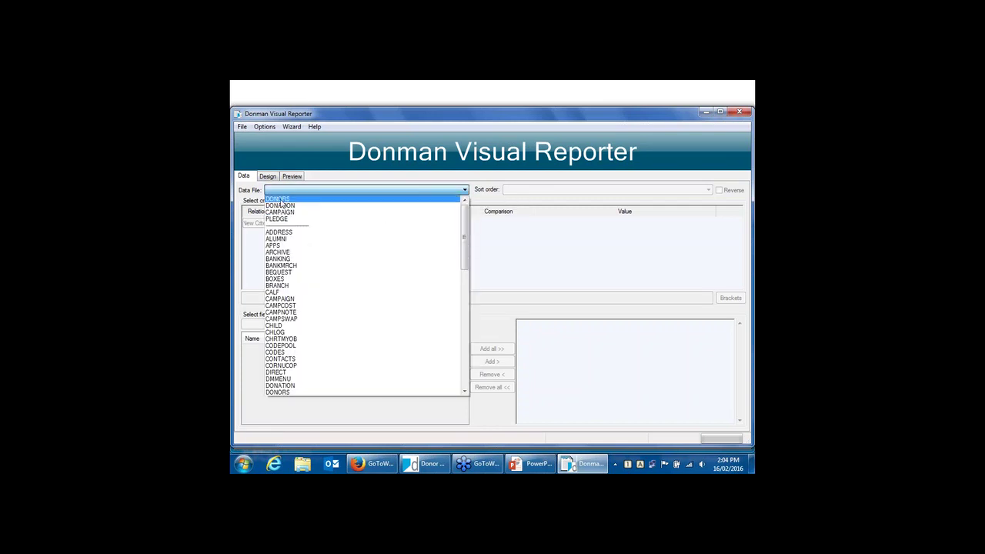
click(278, 199)
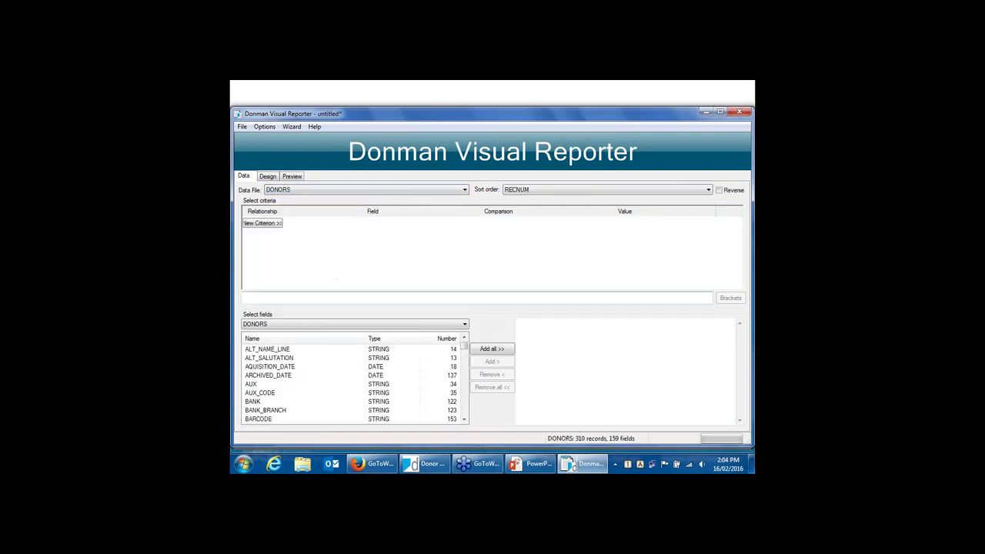
click(270, 224)
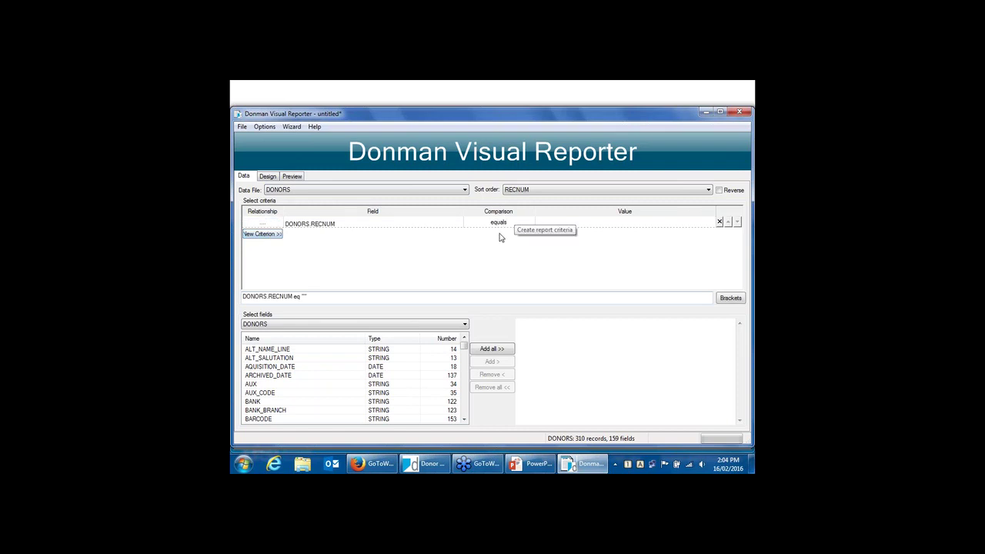
click(460, 222)
click(459, 222)
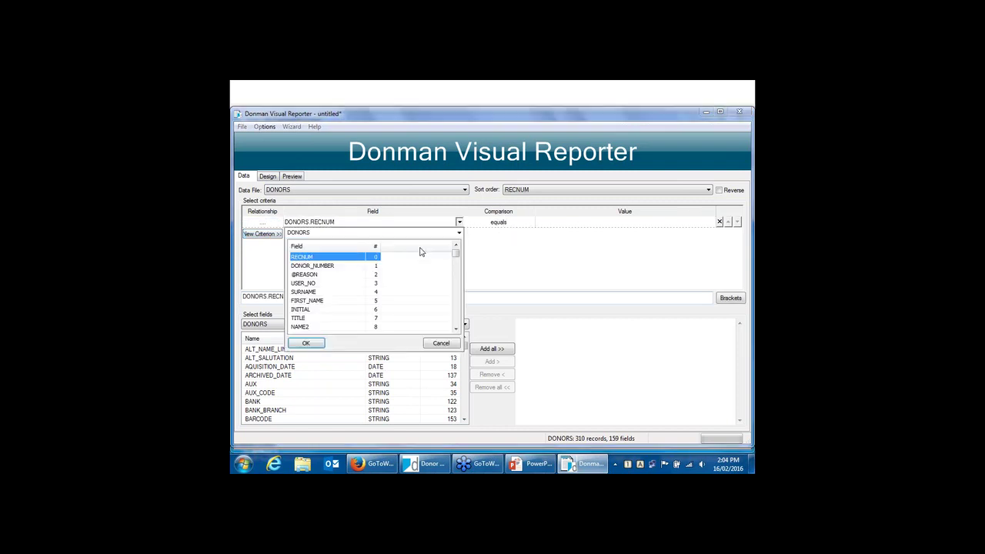
double_click(302, 300)
Step: Make the FIRST_NAME criterion match values that start with "S"
click(526, 223)
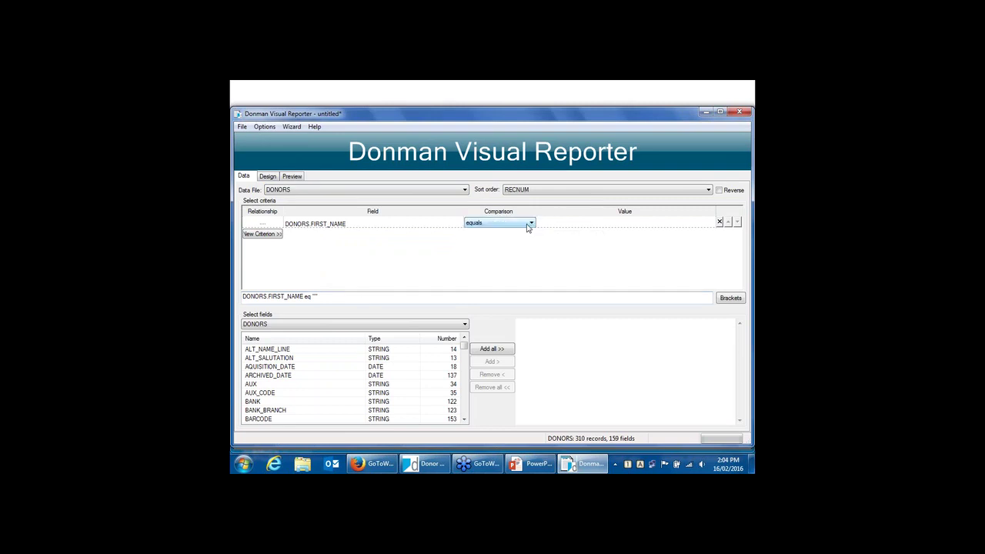
click(512, 224)
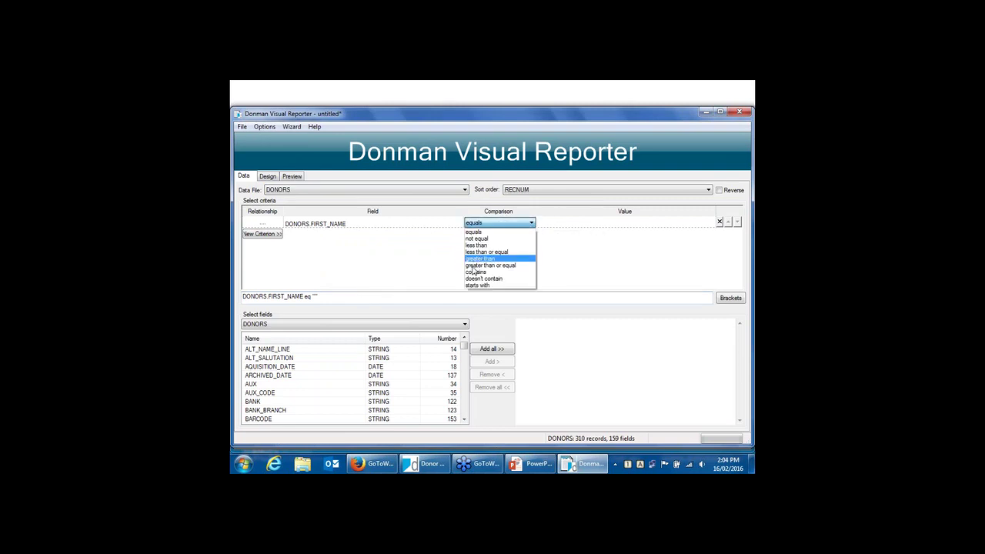
click(477, 284)
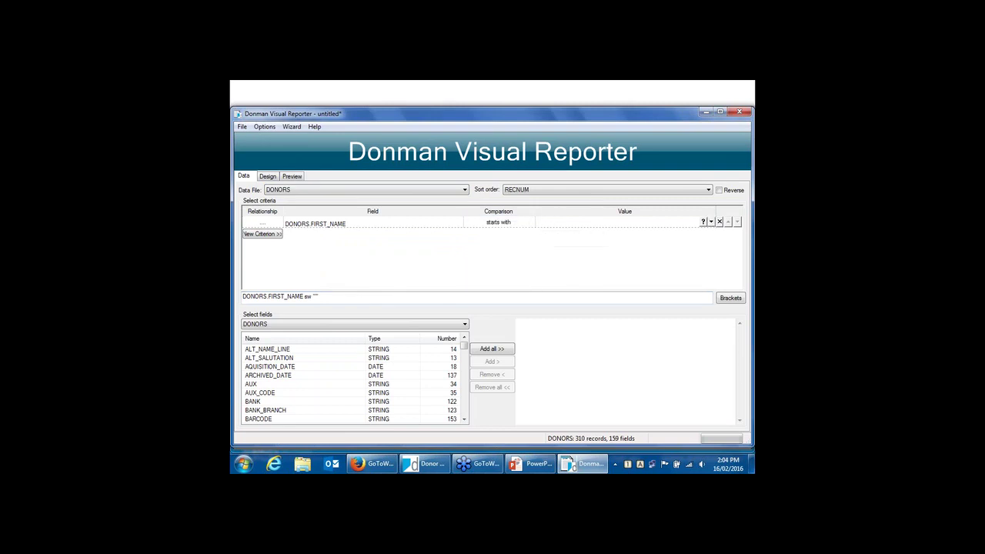
text(S)
Step: Show the report design settings in a maximized window and open the saved report Calculated Fields Example Report 2.rpf
click(268, 177)
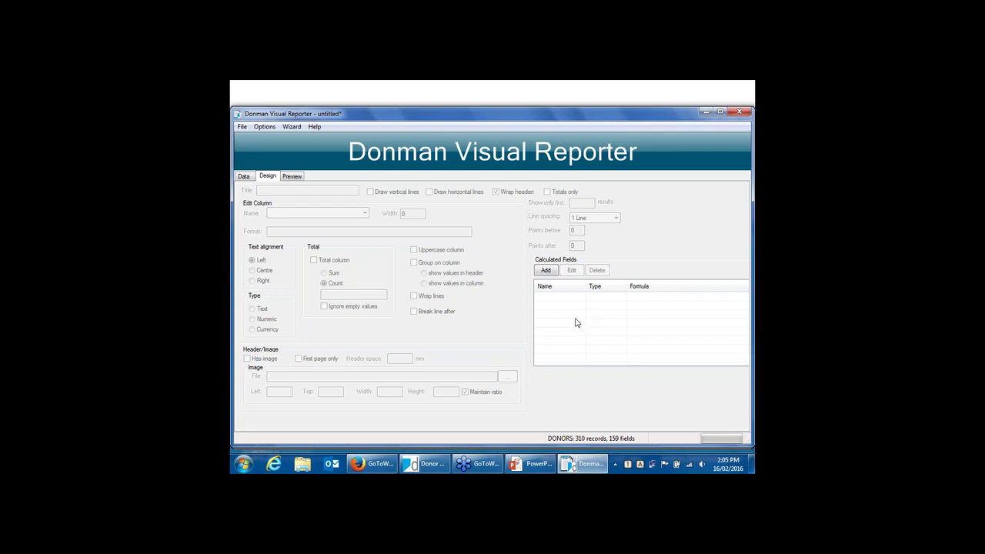
click(719, 113)
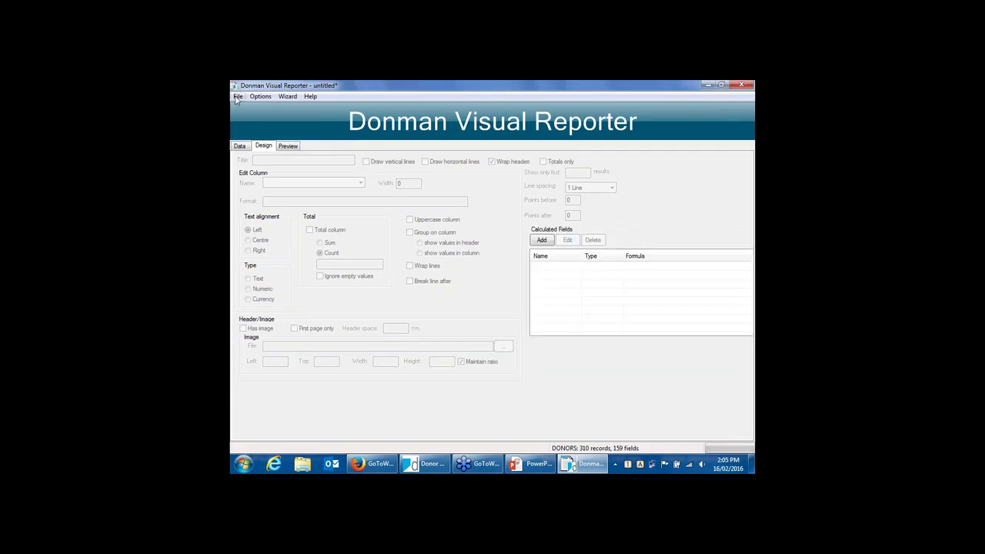
click(238, 97)
click(278, 124)
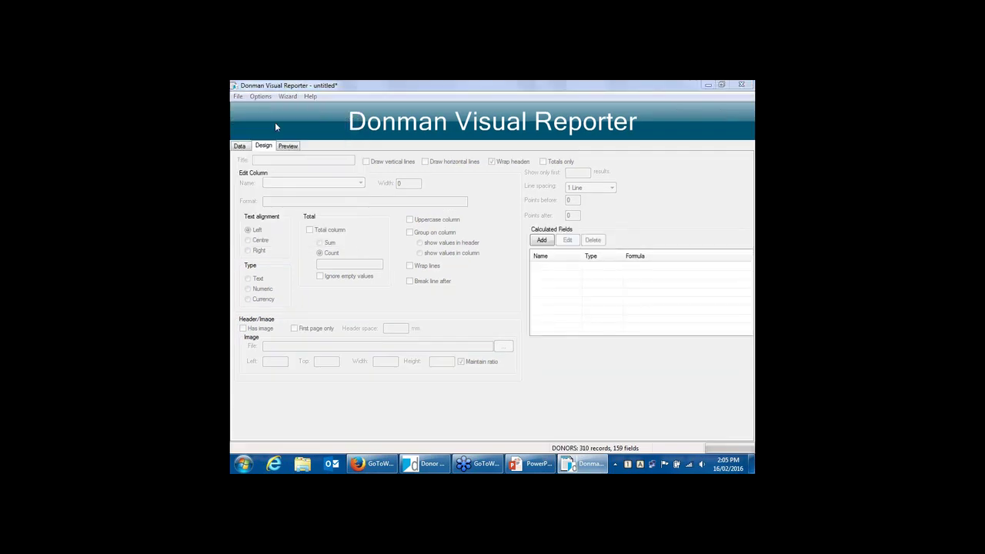
double_click(379, 179)
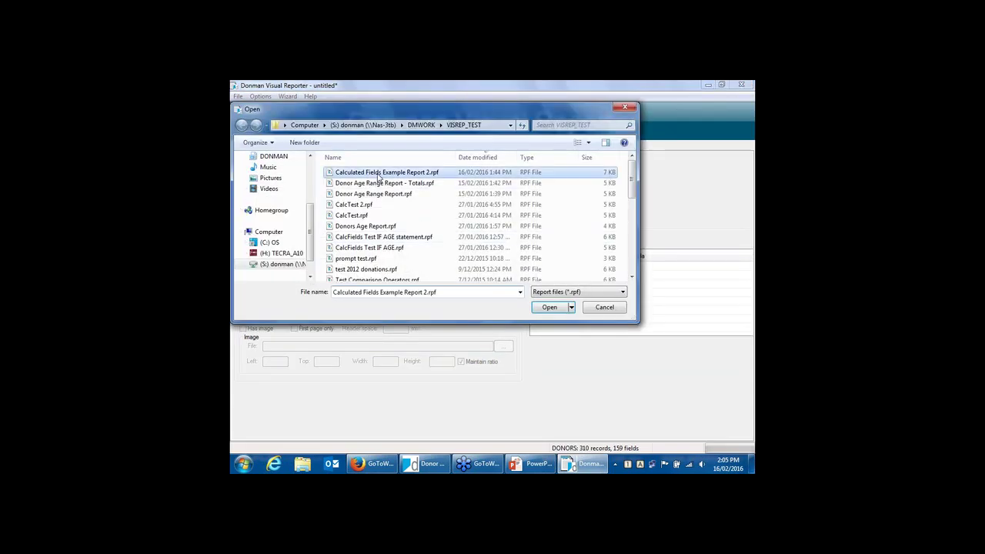
click(503, 302)
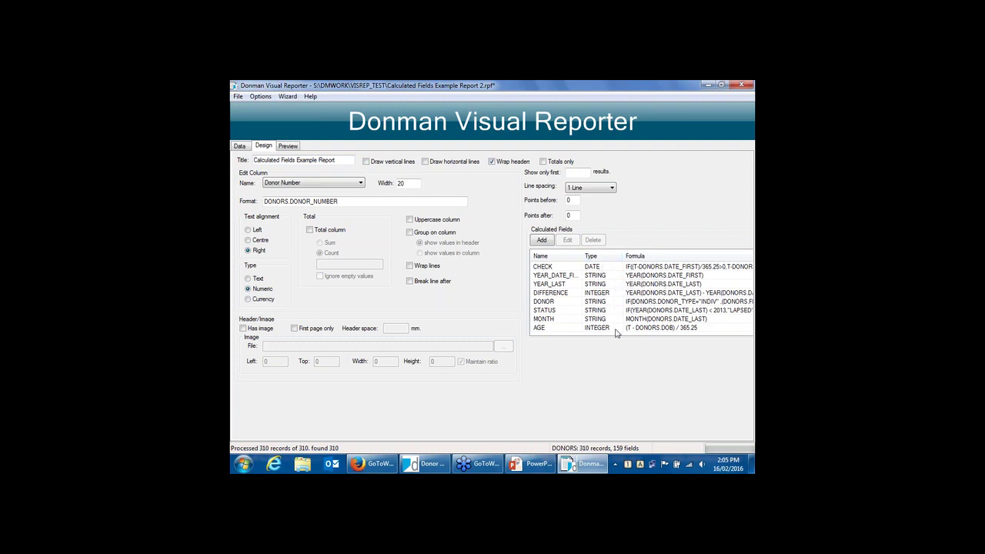
Step: Examine the AGE calculated field's definition and the data types offered for a new calculated field, without adding one
double_click(557, 329)
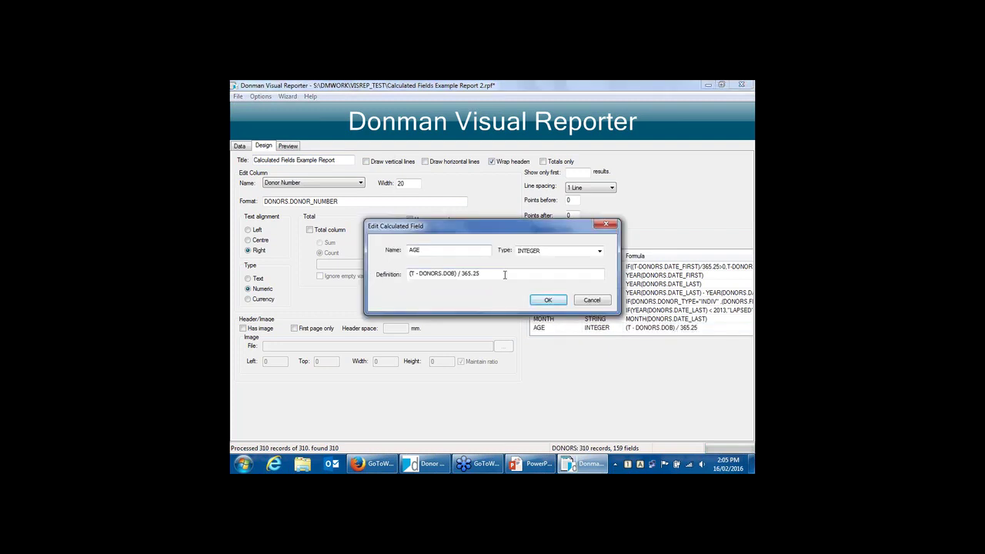
click(598, 302)
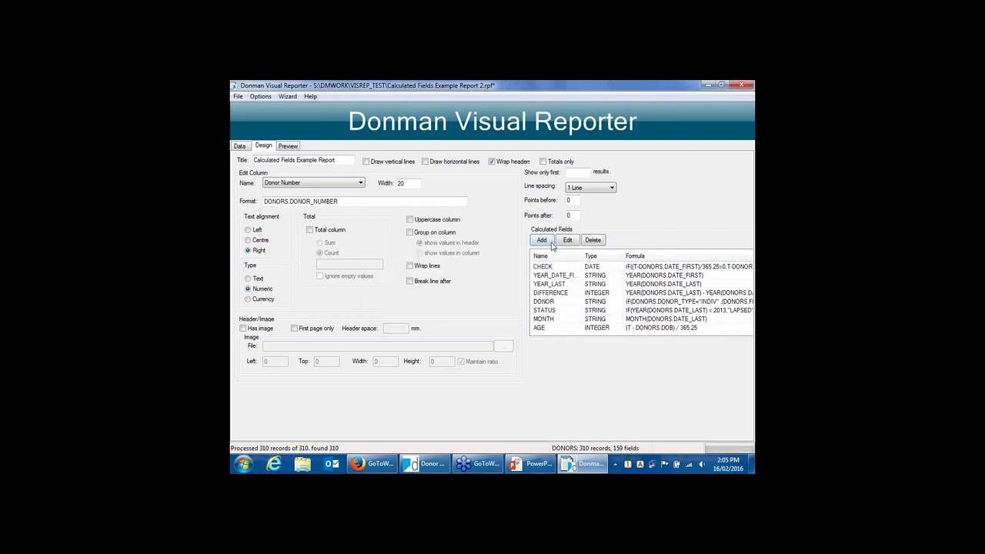
click(541, 240)
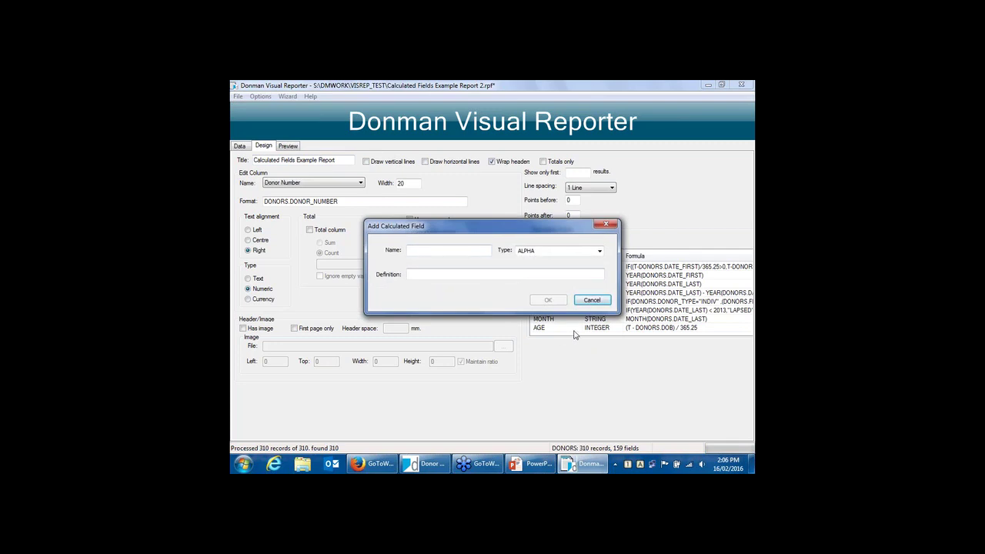
click(599, 250)
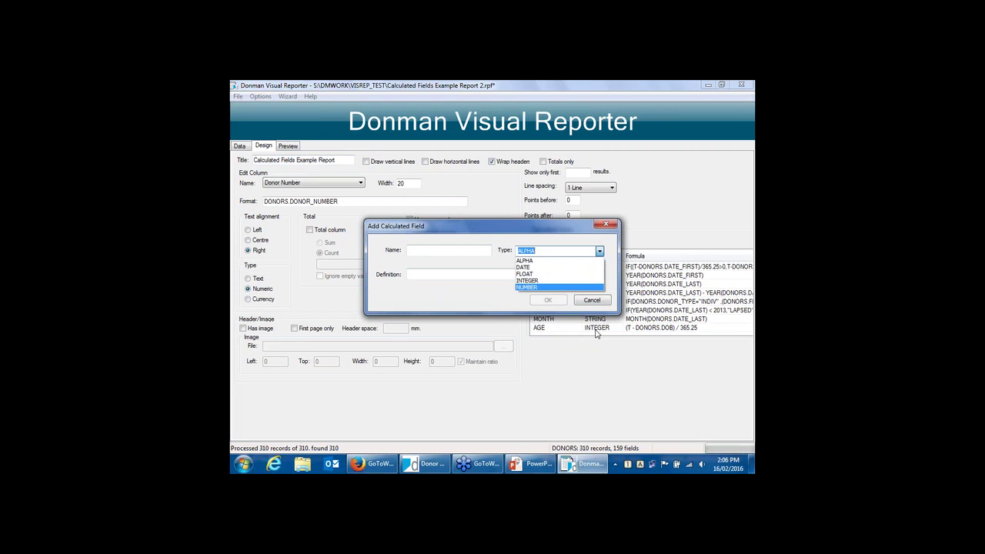
click(593, 304)
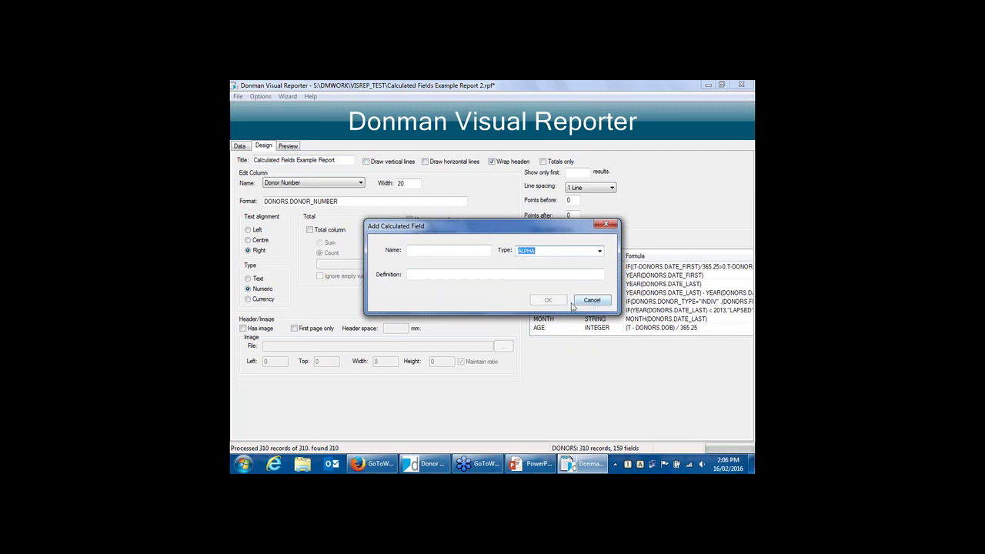
click(590, 302)
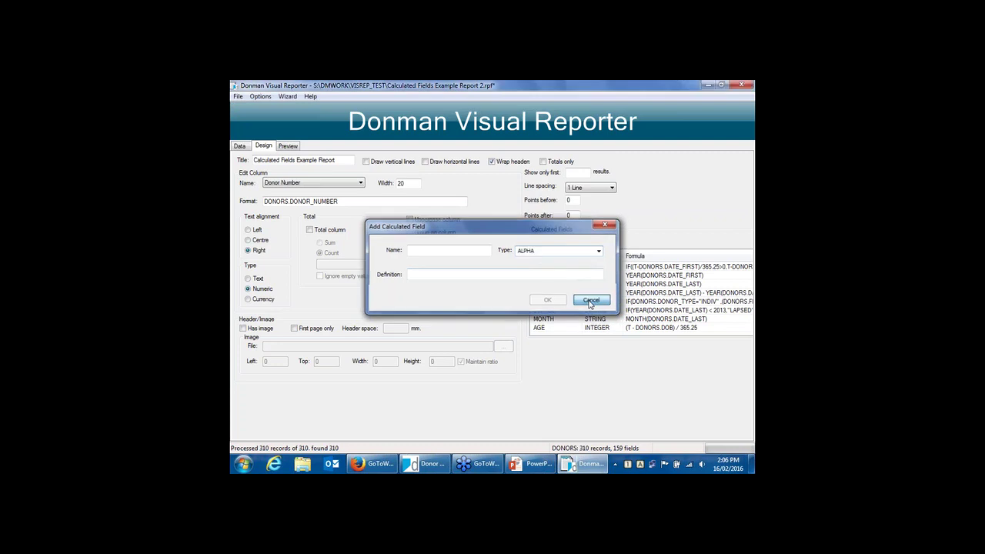
double_click(538, 327)
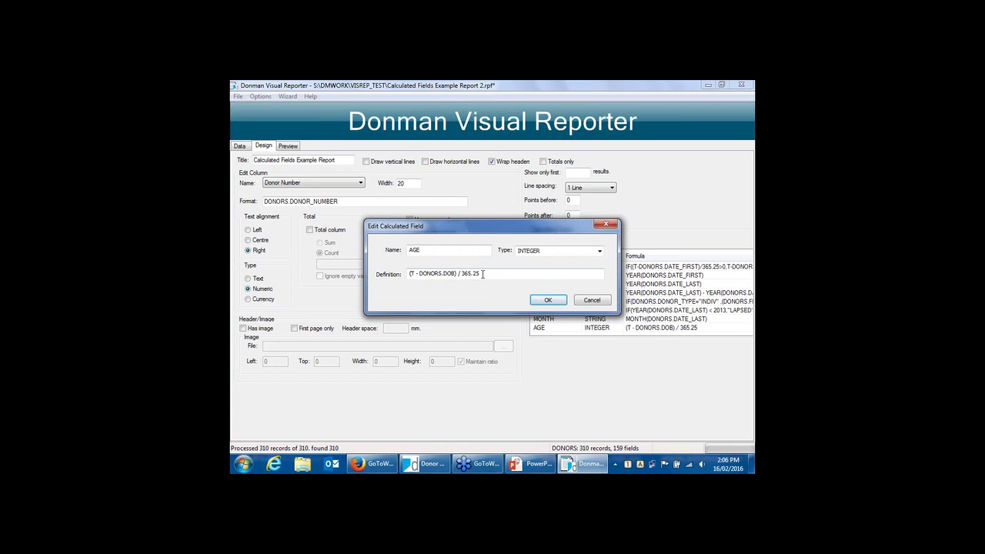
click(546, 301)
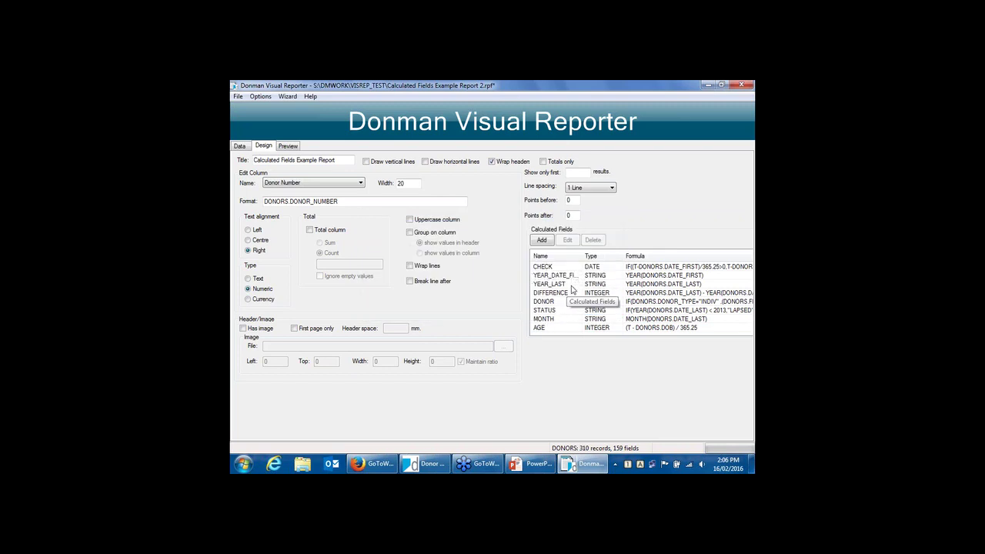
Step: Widen the Name column of the calculated fields list and examine the definition of YEAR_DATE_FIRST, leaving it as it is
click(573, 284)
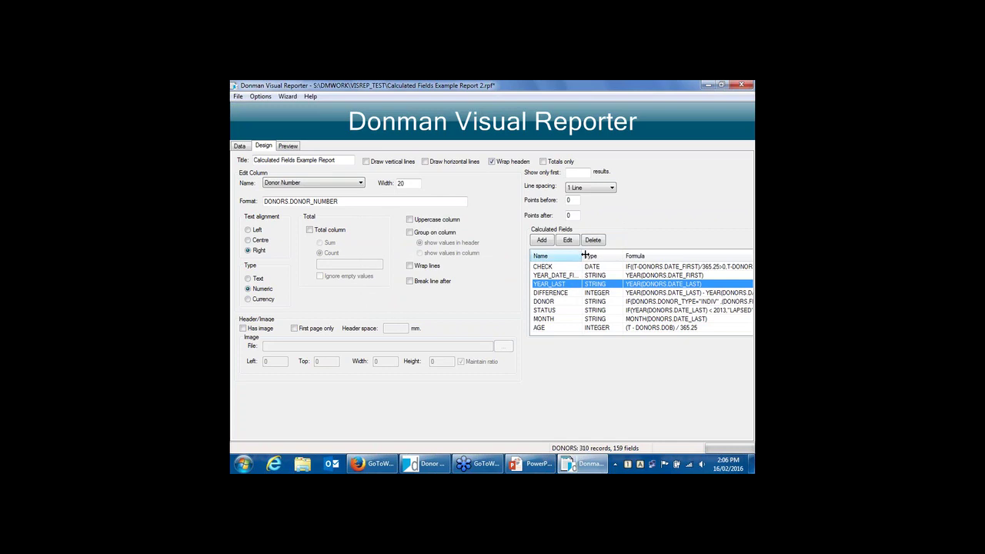
drag(584, 255, 600, 255)
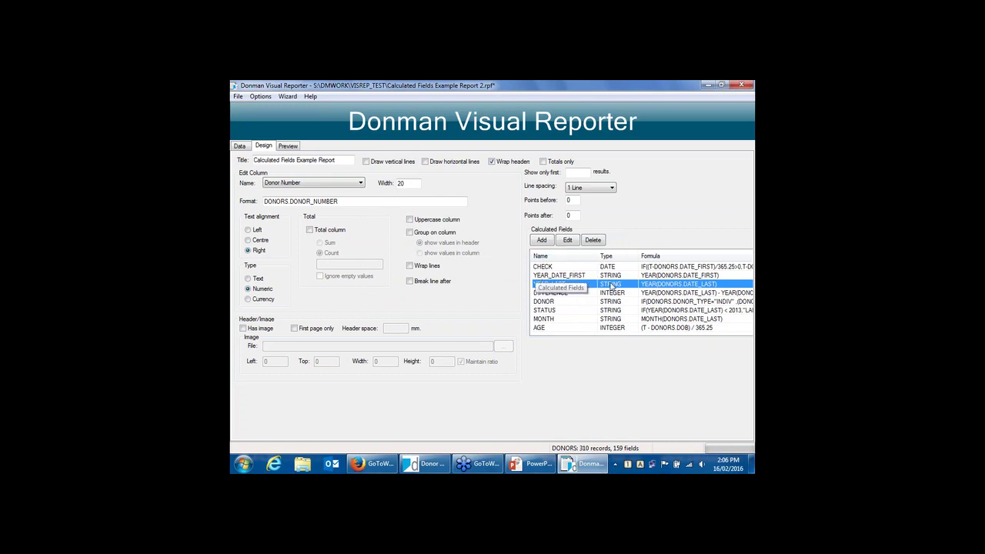
double_click(648, 277)
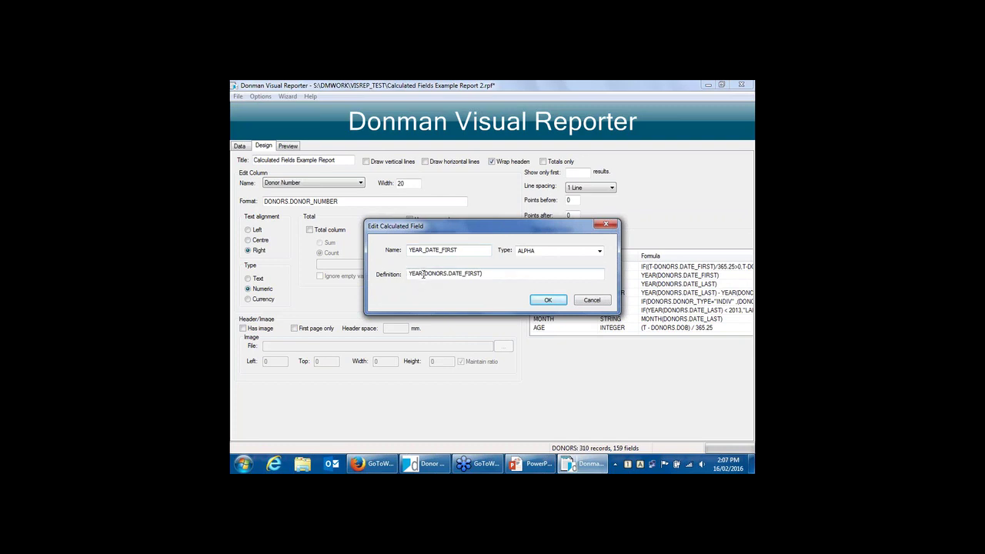
drag(423, 274, 409, 278)
click(427, 274)
click(591, 301)
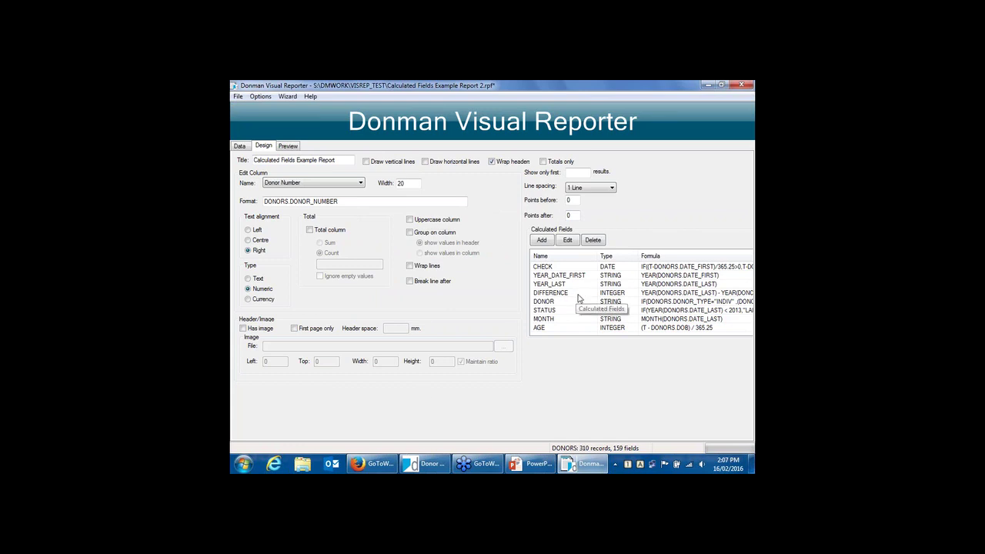
Step: Examine the DIFFERENCE calculated field, select its whole definition, and leave the field without changing it
click(575, 292)
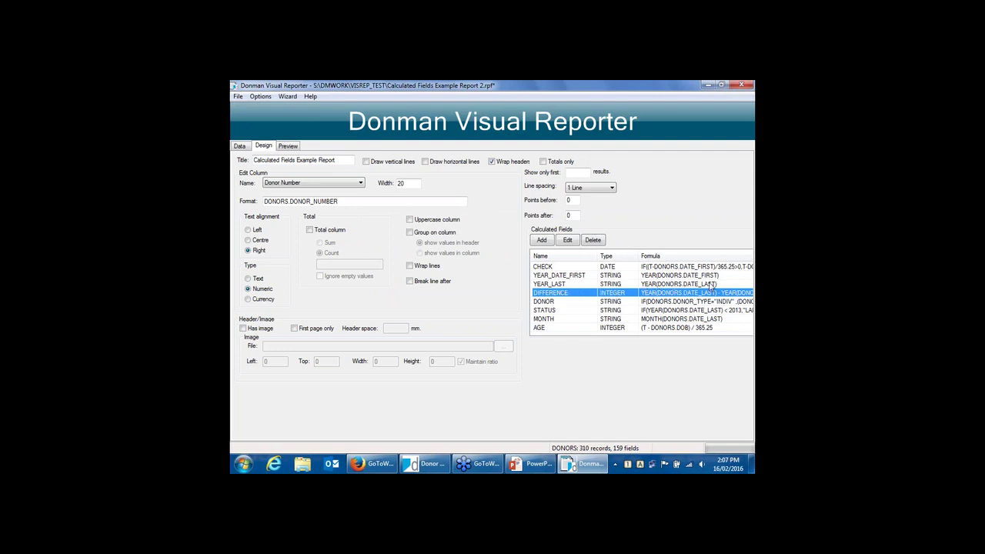
double_click(583, 299)
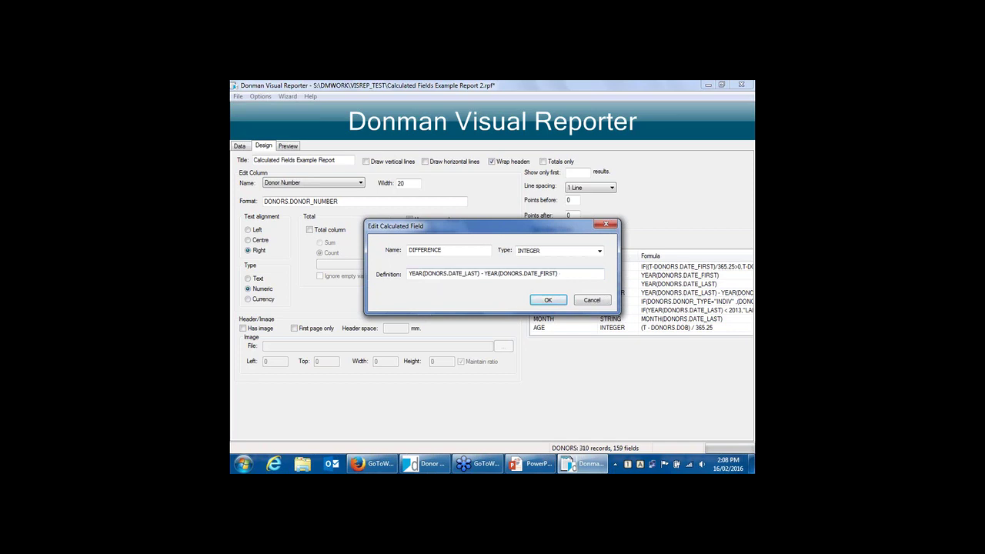
drag(561, 274, 406, 276)
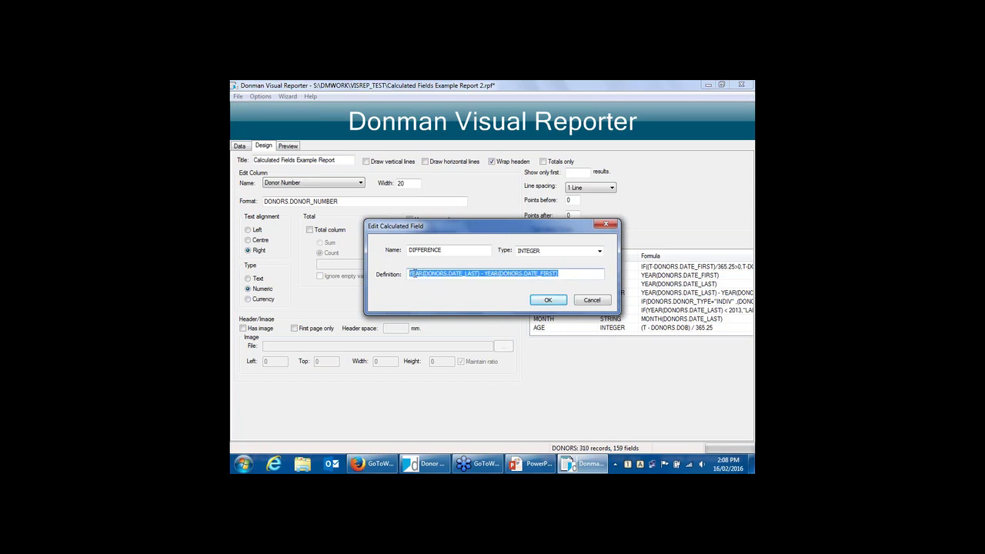
right_click(418, 273)
click(442, 307)
click(596, 301)
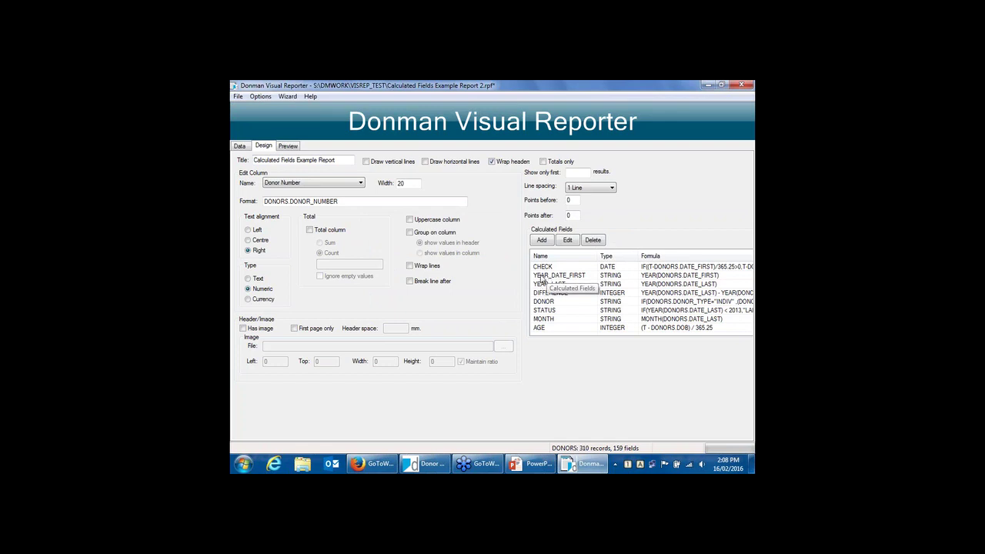
Step: Compare the YEAR_DATE_FIRST, YEAR_LAST and DIFFERENCE calculated fields in the list
click(542, 277)
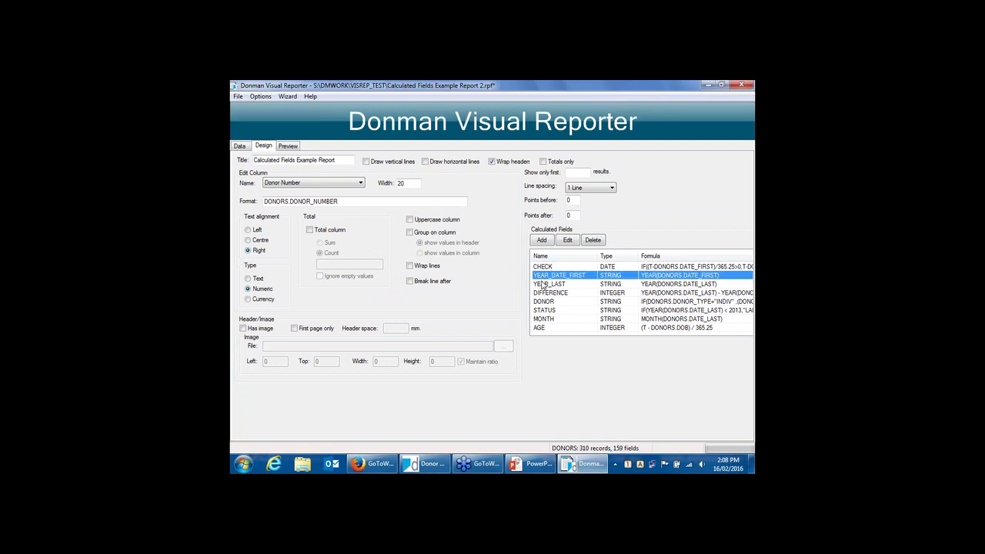
click(543, 284)
click(544, 295)
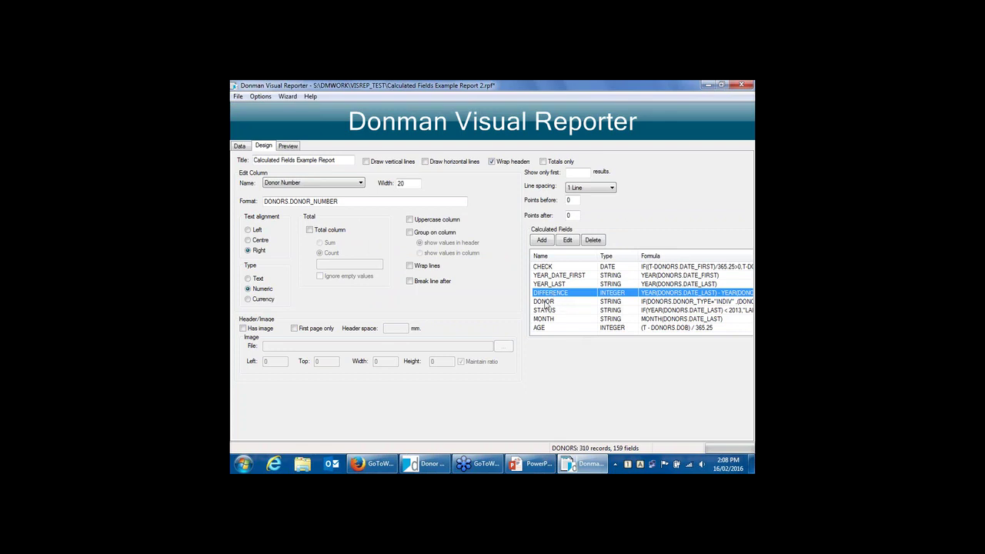
Step: Open the DONOR calculated field and read its IF formula through to the end
click(544, 303)
double_click(545, 303)
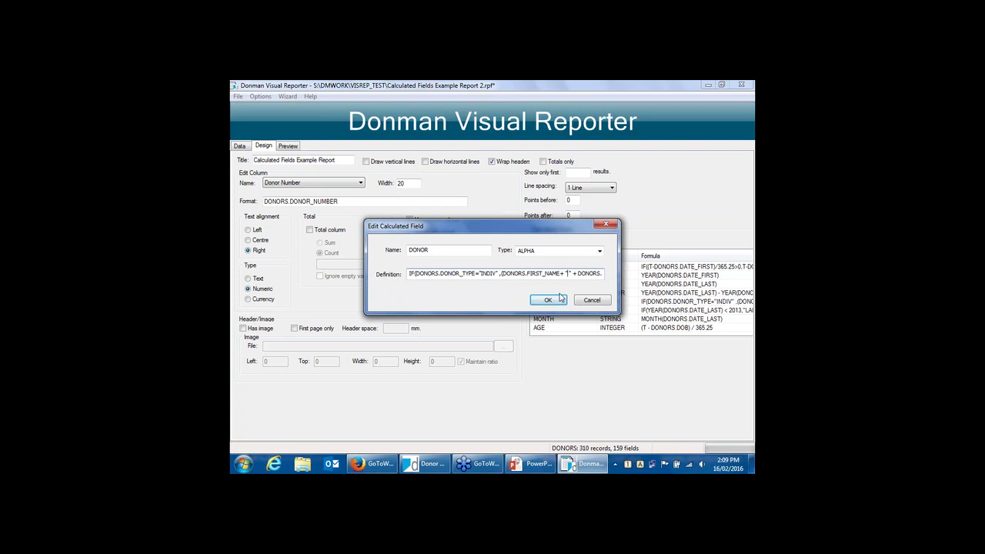
key(Right)
key(Right)
key(Right)
key(Right)
key(Right)
key(Right)
key(Right)
key(Right)
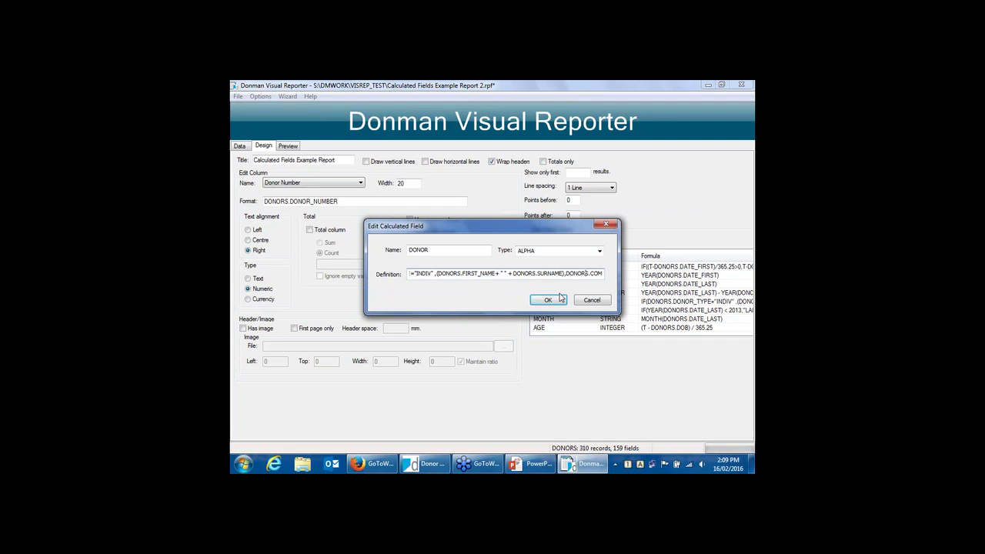
key(End)
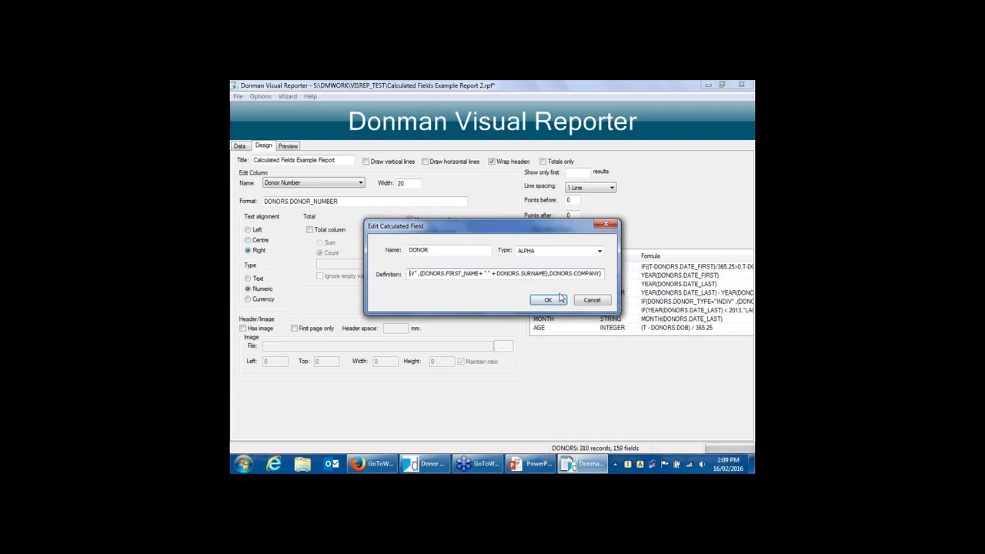
key(Home)
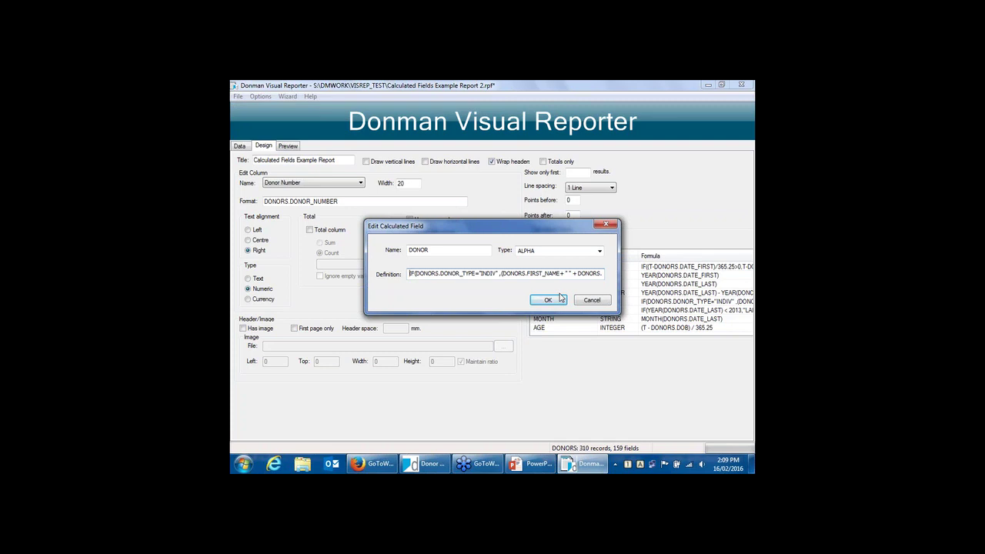
Step: Highlight the donor type condition in the DONOR formula, and read on through the name and company parts
click(415, 275)
key(shift+Right)
key(shift+Right)
key(shift+Right)
key(shift+Right)
key(shift+Right)
key(shift+Right)
key(shift+Right)
key(shift+Right)
key(shift+Right)
key(shift+Right)
key(shift+Right)
key(shift+Right)
key(shift+Right)
key(shift+Right)
key(shift+Right)
key(shift+Right)
key(shift+Right)
key(Right)
key(Right)
key(Right)
key(Right)
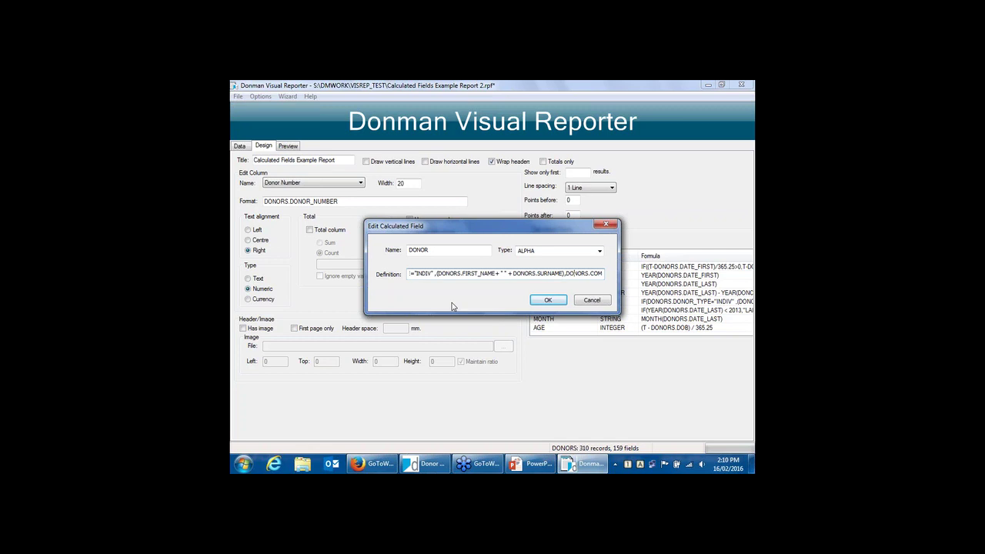
Step: Read the end of the DONOR formula, covering the company part, and leave the field's definition as it is
key(End)
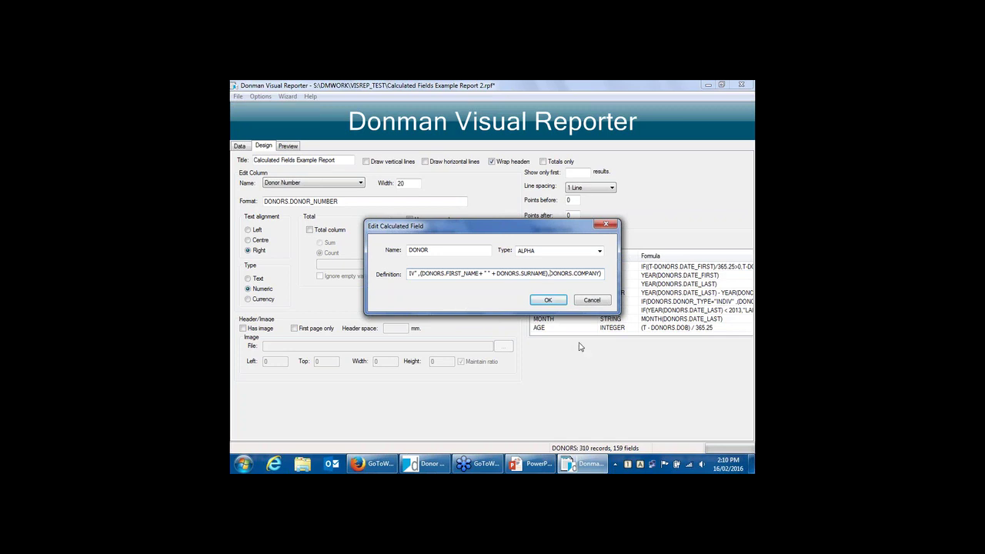
click(548, 300)
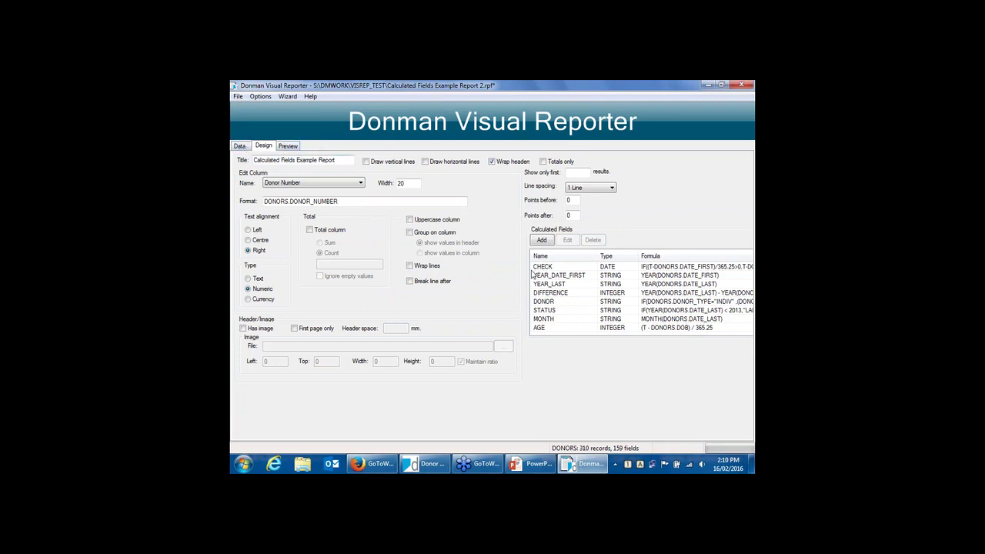
Step: Check the sources available for selecting report fields, including CALCULATEDFIELDS, keep DONORS, and preview the report
click(240, 147)
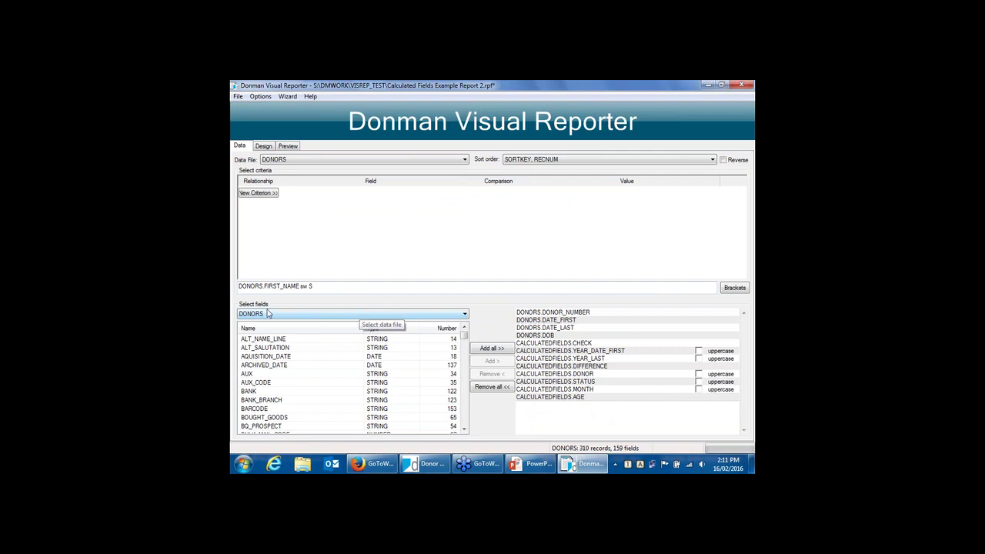
click(464, 314)
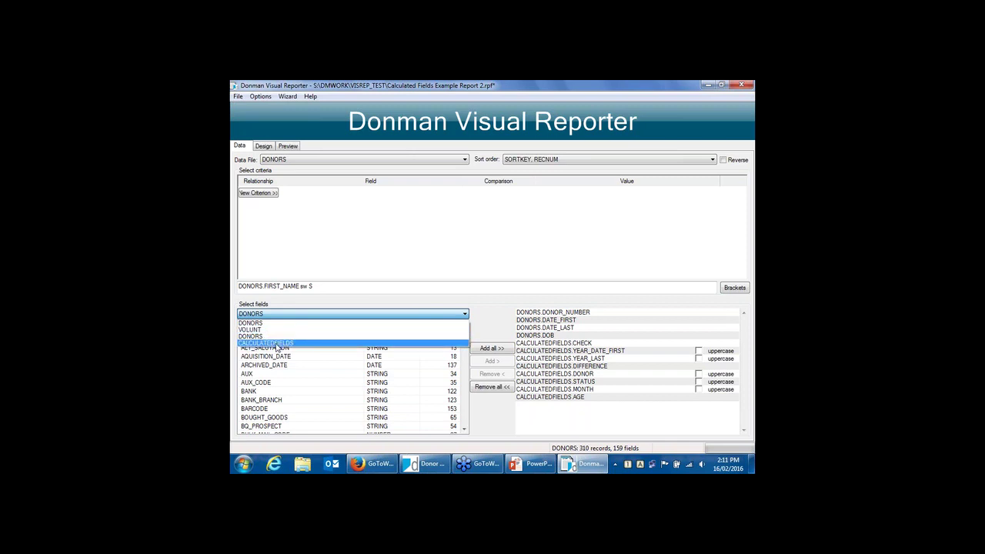
click(304, 192)
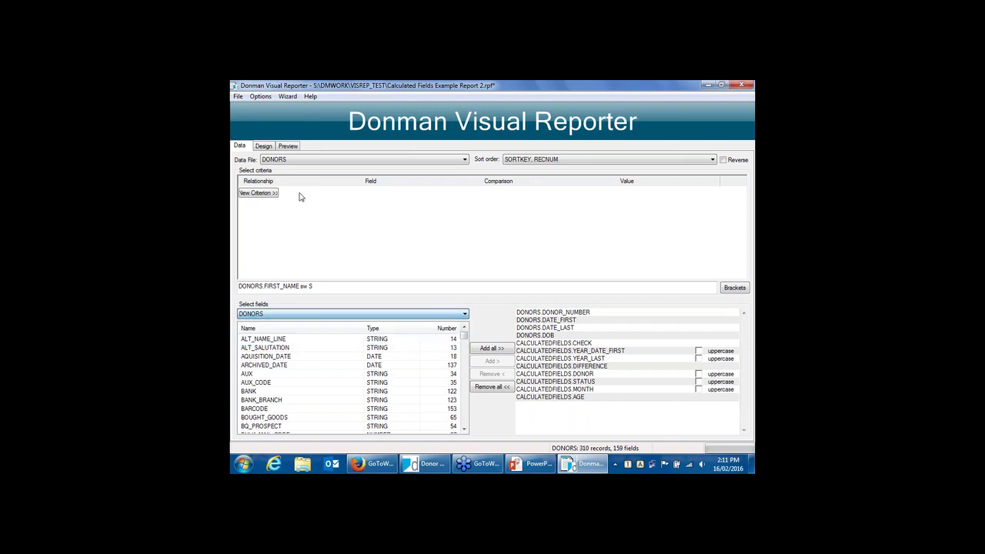
click(288, 146)
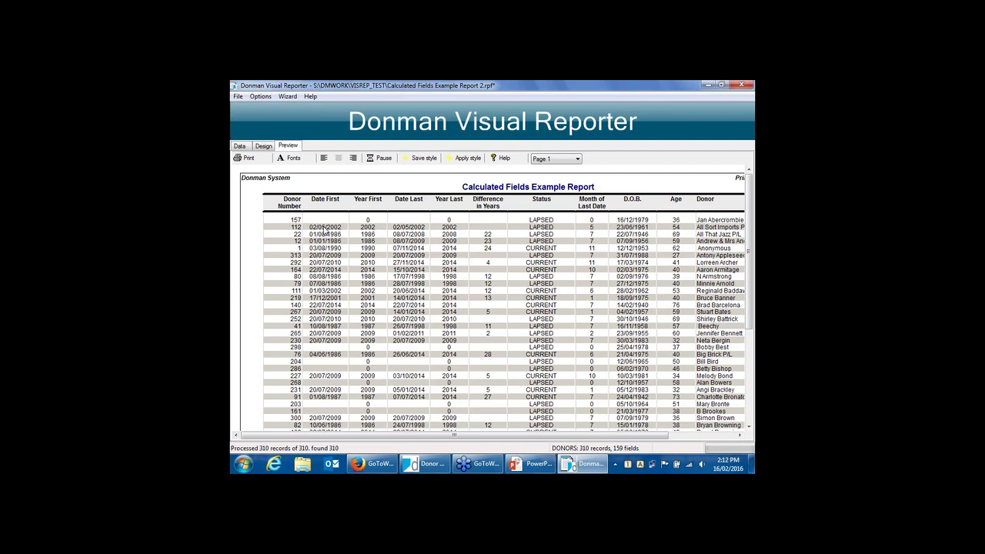
Step: Open the STATUS calculated field, read its IF formula, and compare it with the Status column in the report preview
click(264, 146)
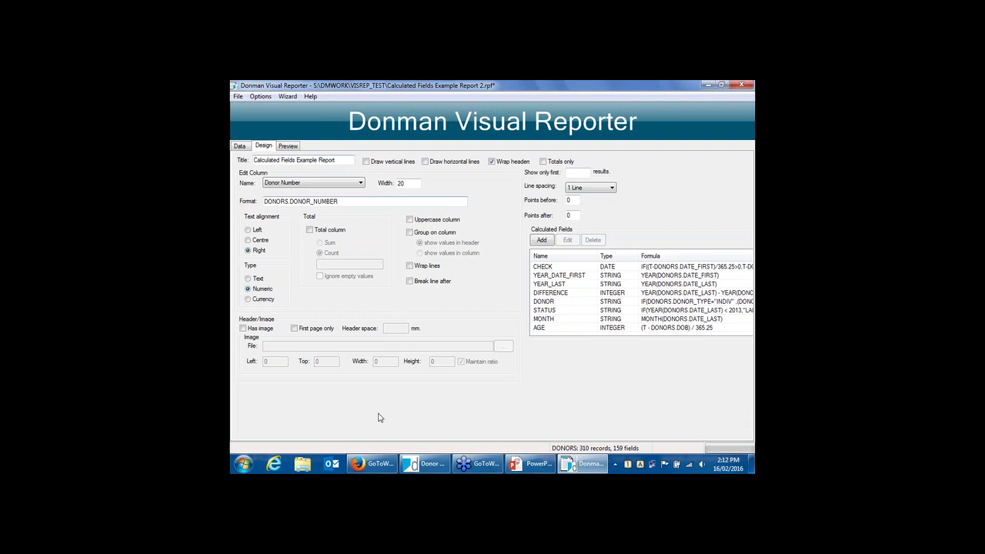
click(569, 310)
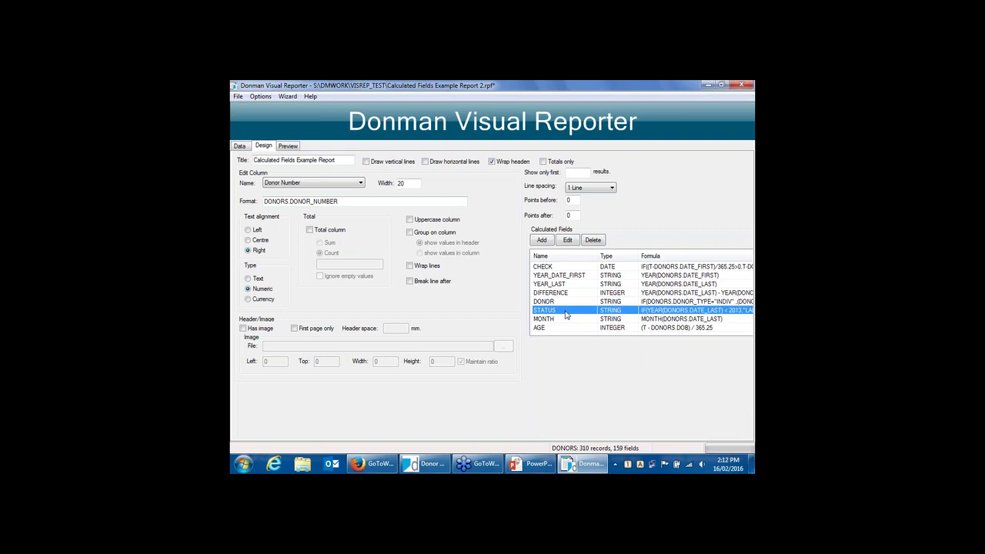
double_click(567, 312)
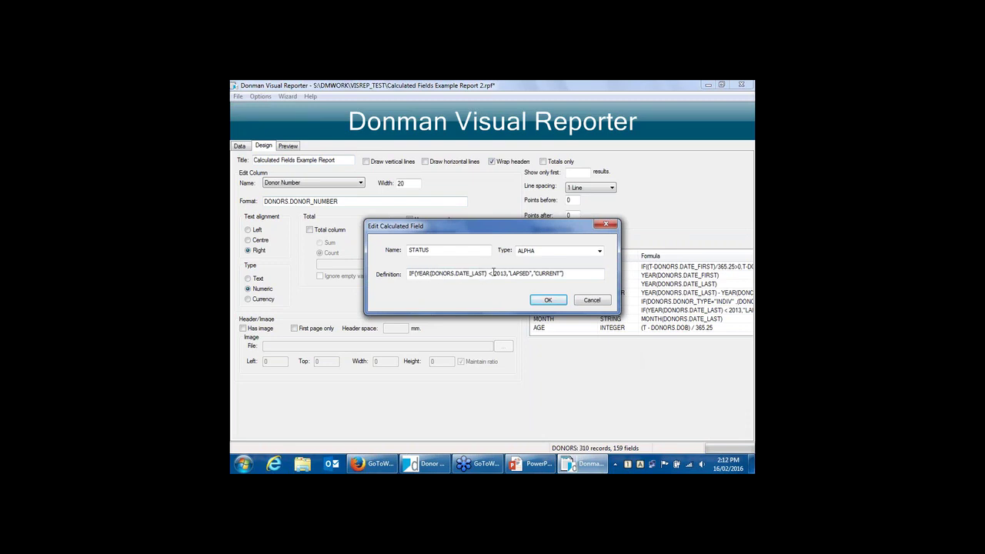
click(552, 301)
click(284, 146)
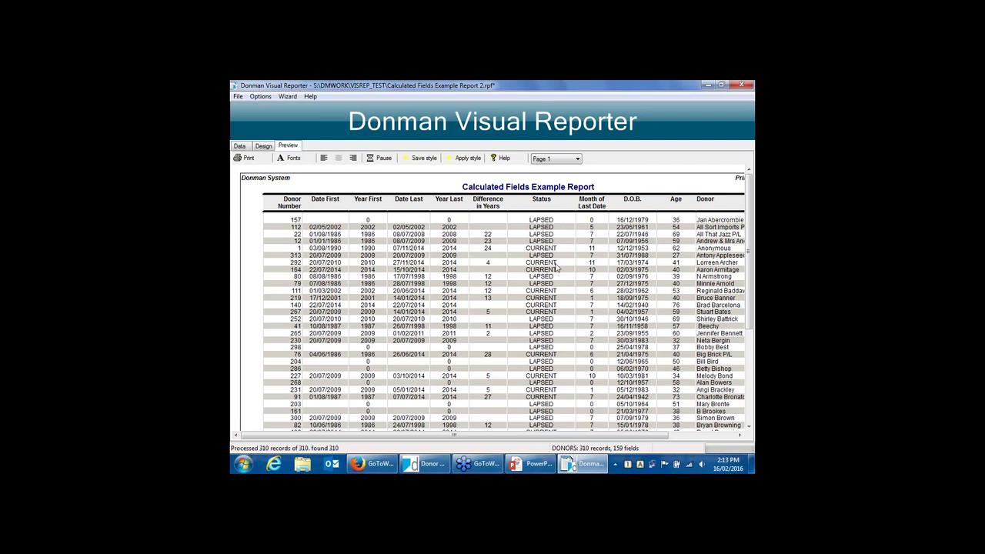
Step: Add a selection criterion where the calculated field STATUS equals CURRENT
click(242, 147)
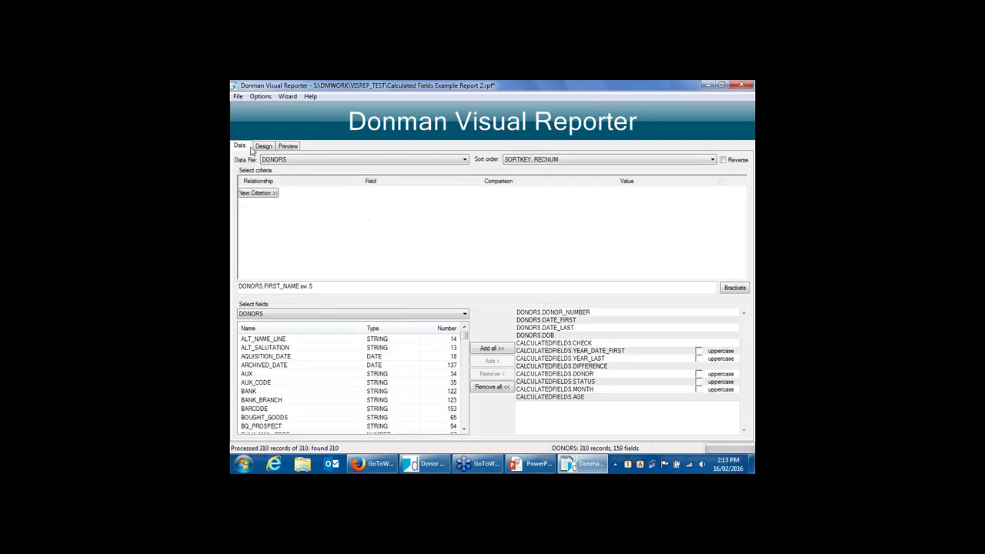
click(263, 194)
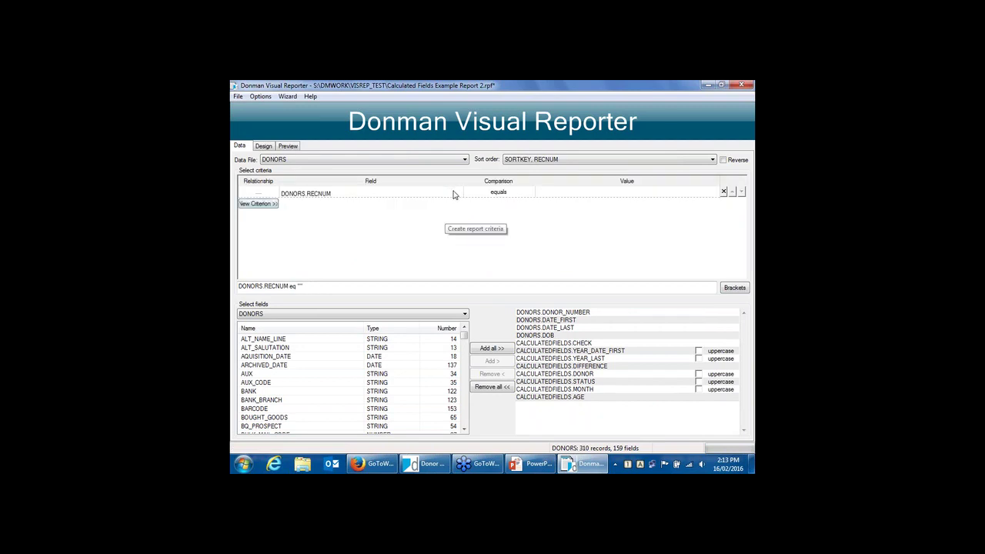
click(444, 193)
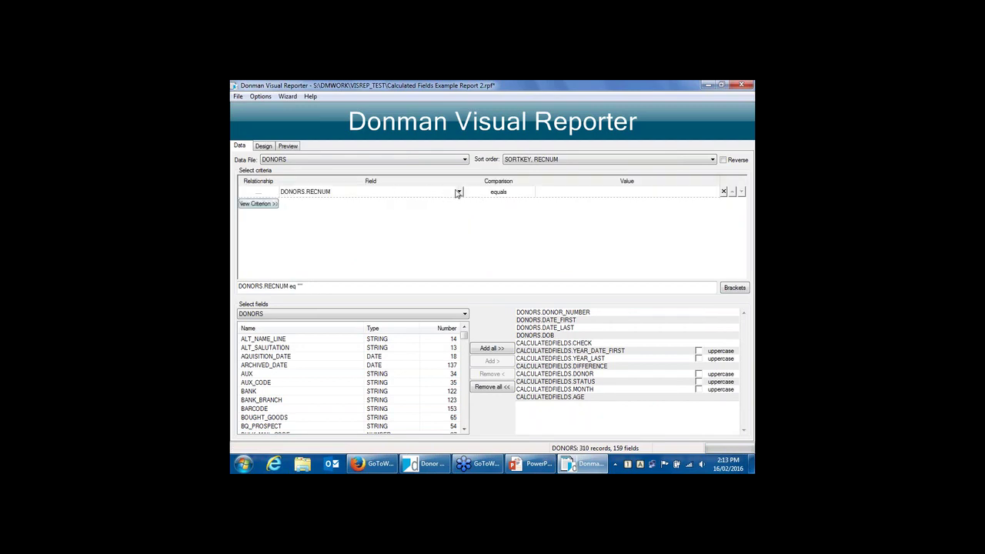
click(460, 193)
click(459, 203)
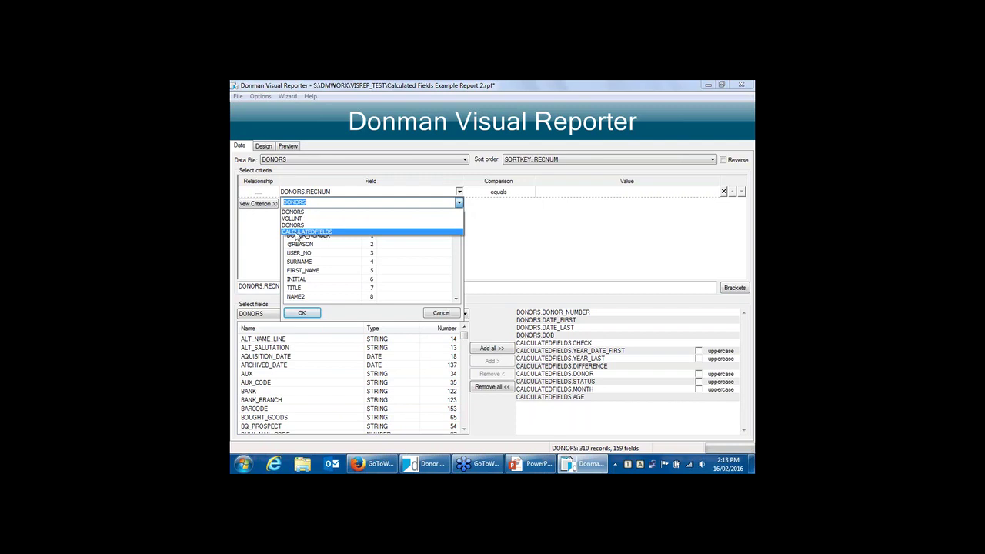
click(296, 233)
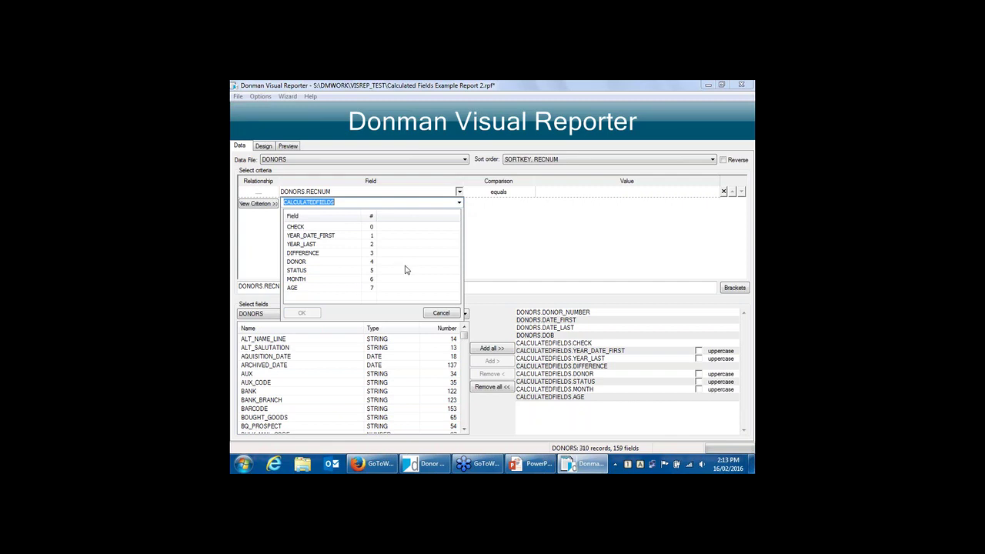
click(297, 270)
click(537, 192)
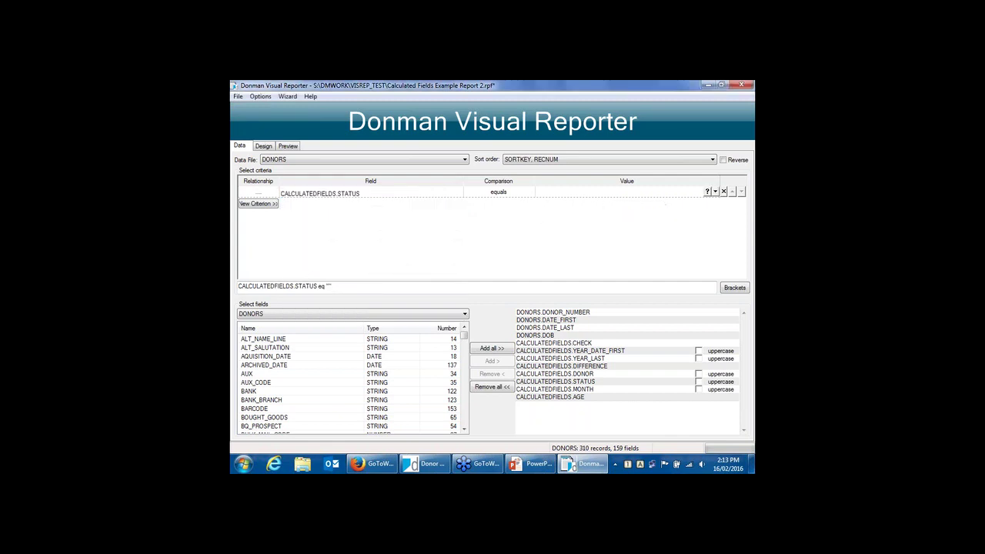
text(CURRENT)
Step: Preview the report filtered by STATUS and look through its rows
click(289, 145)
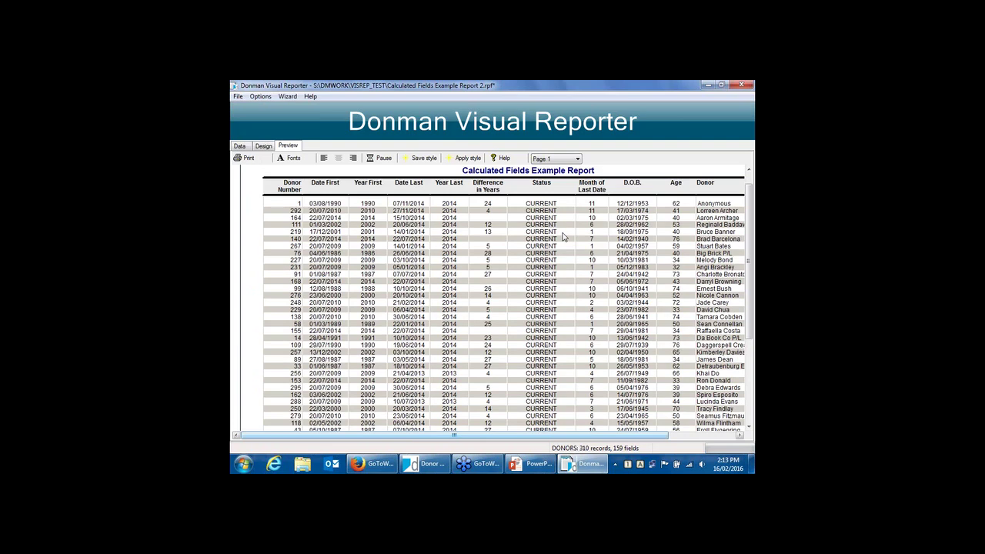
scroll(562, 246, down, 2)
scroll(561, 257, up, 2)
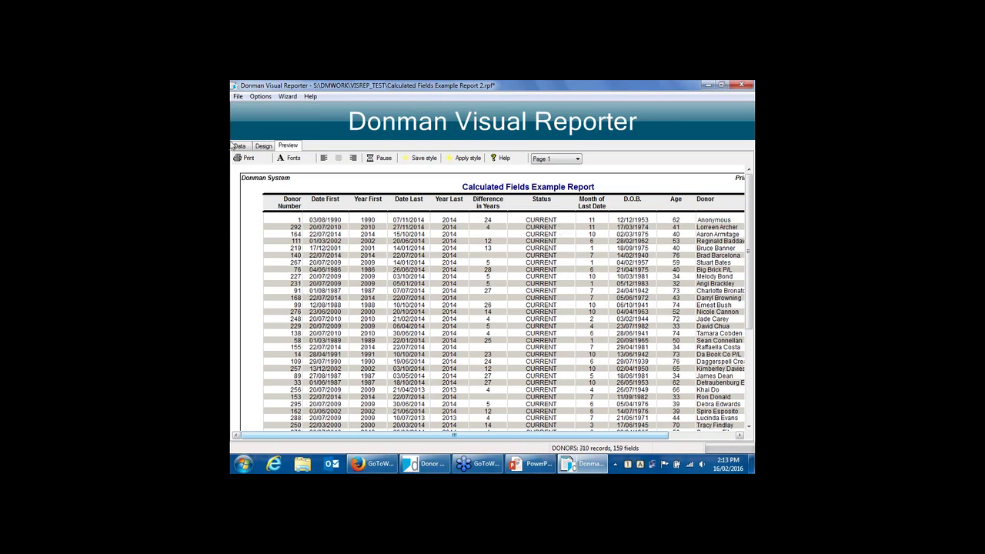
Step: Delete the STATUS criterion and preview the unfiltered report across to its Age and Donor columns
click(243, 146)
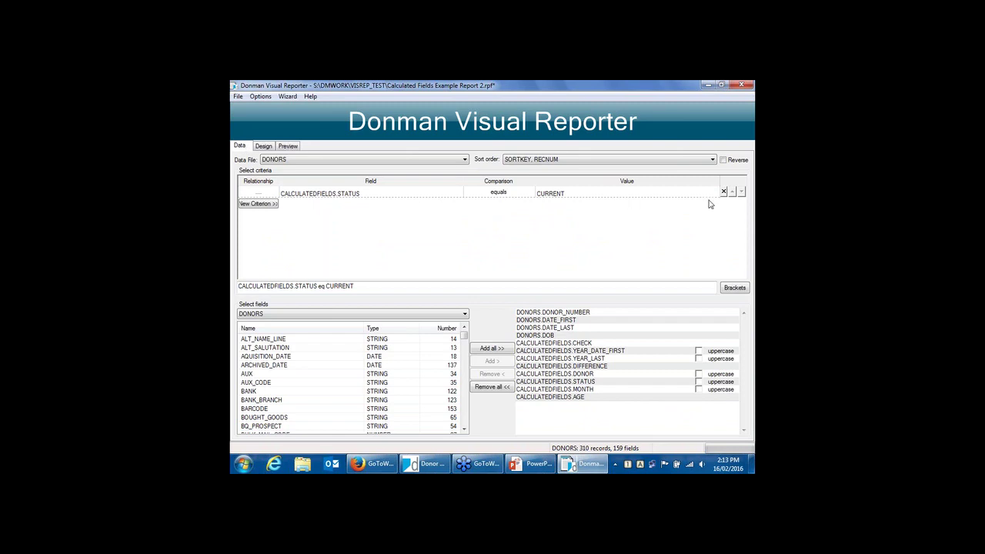
click(723, 191)
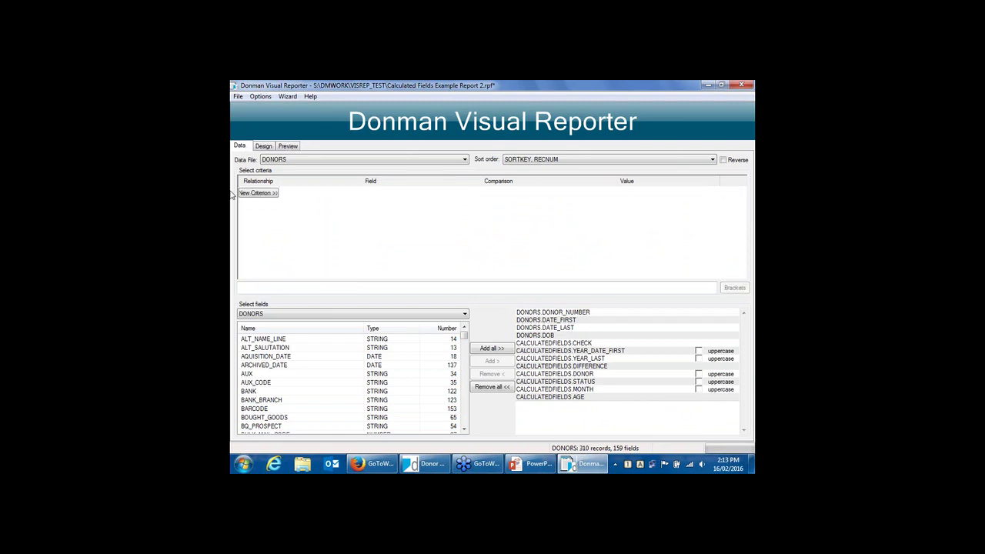
click(289, 147)
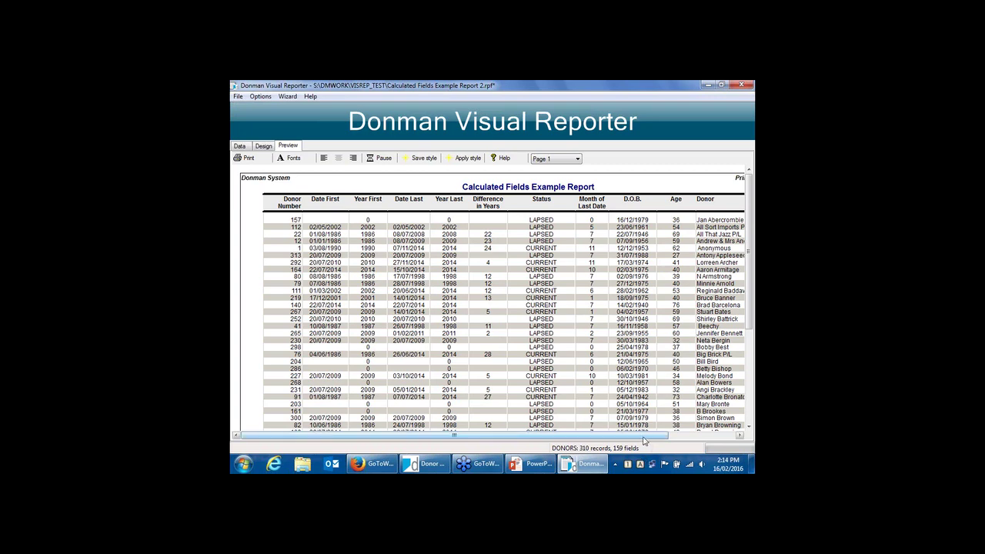
drag(646, 440, 723, 436)
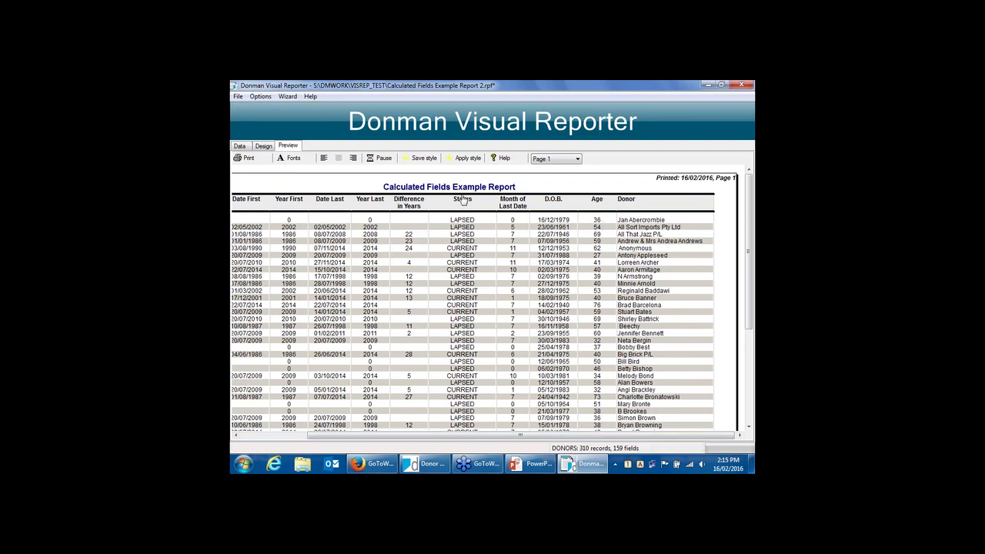
Step: Examine the AGE calculated field's formula in the list and compare it with the Age column in the preview
click(264, 146)
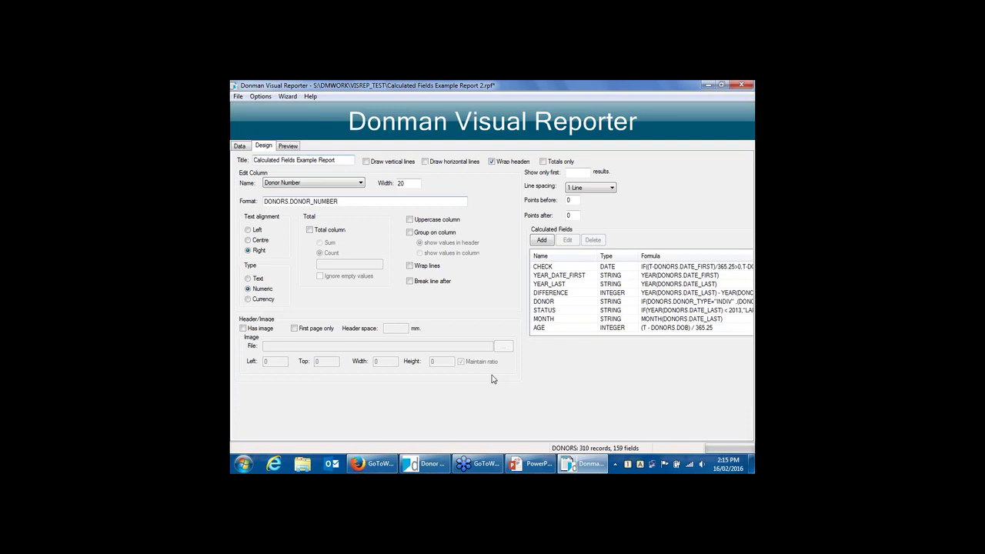
click(577, 331)
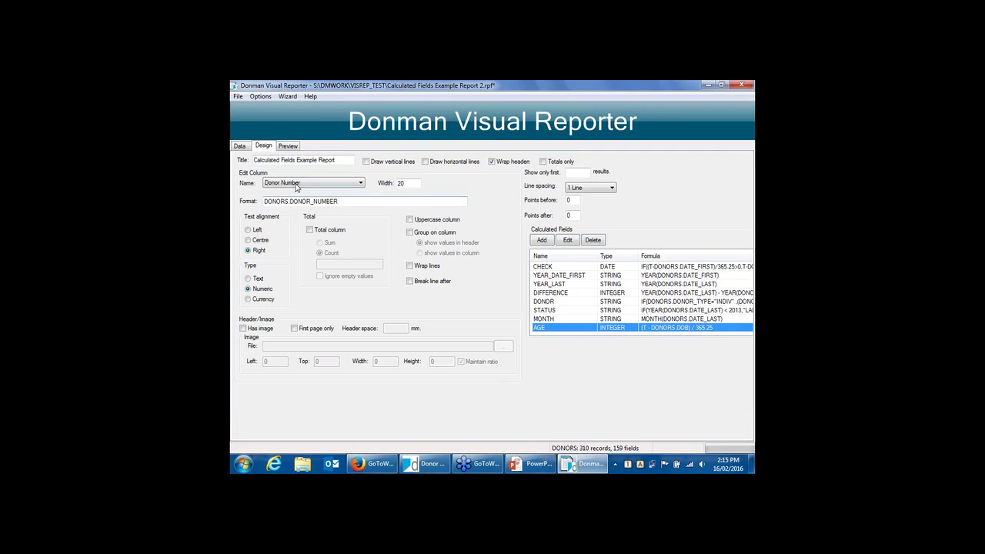
click(287, 146)
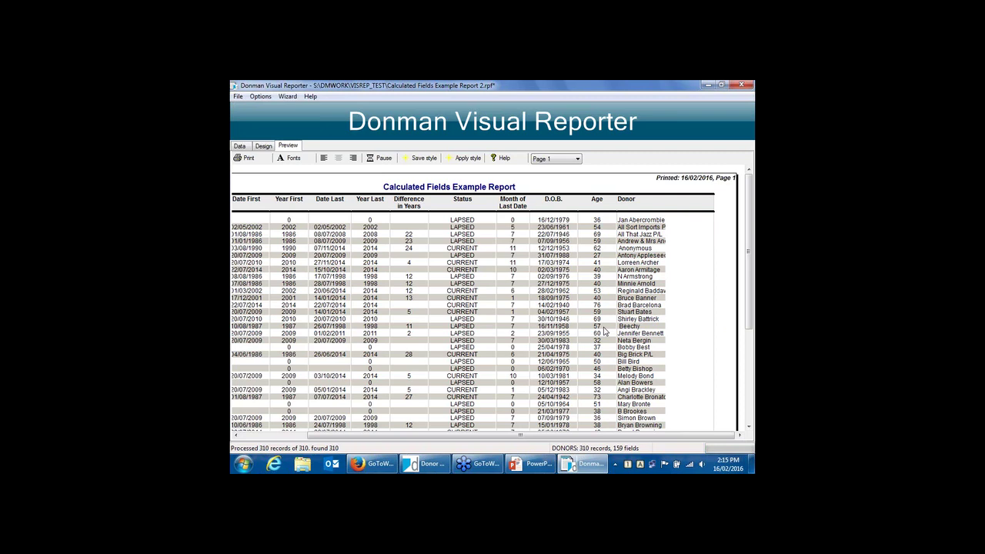
Step: Add a selection criterion where the calculated field AGE is greater than or equal to 40, and preview the filtered report
click(242, 146)
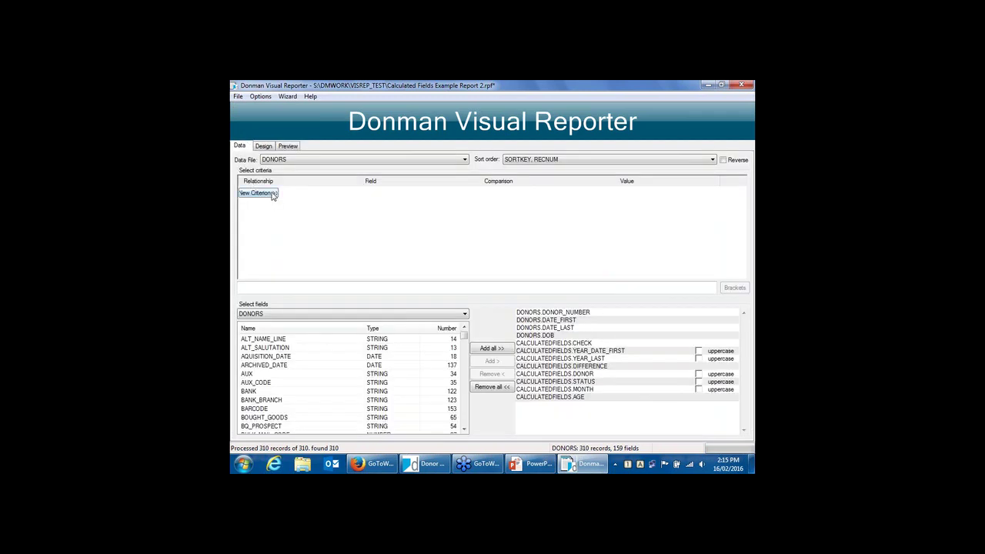
click(272, 195)
click(459, 193)
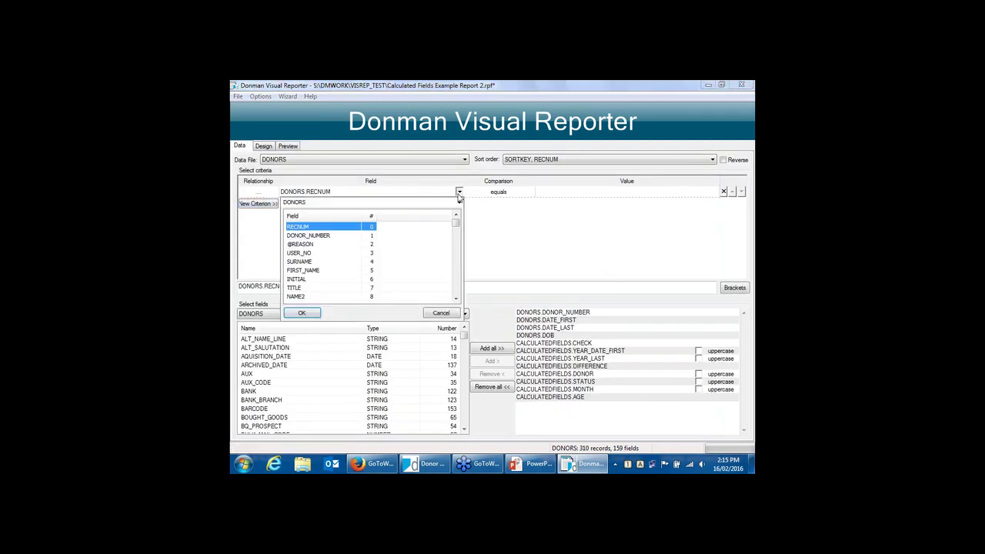
click(458, 201)
click(305, 231)
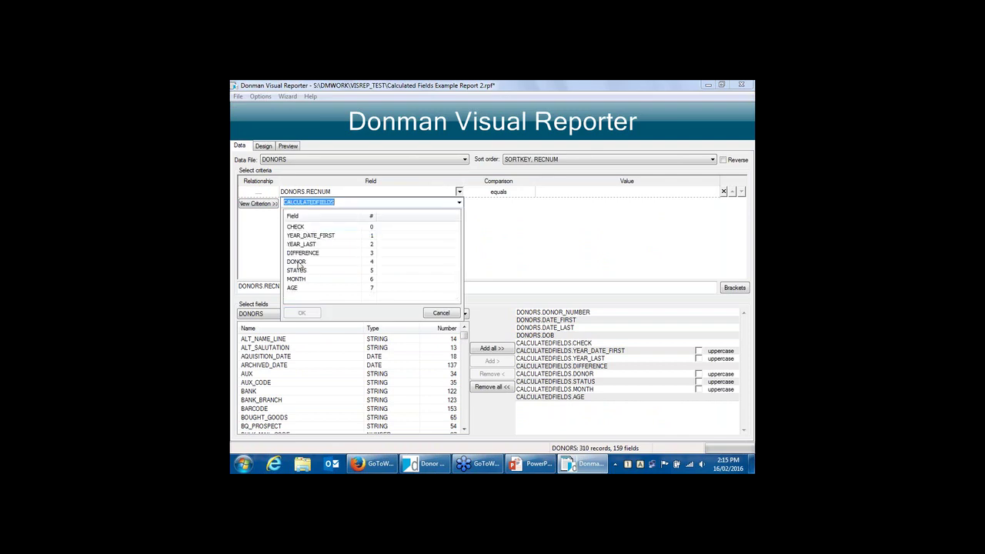
double_click(292, 287)
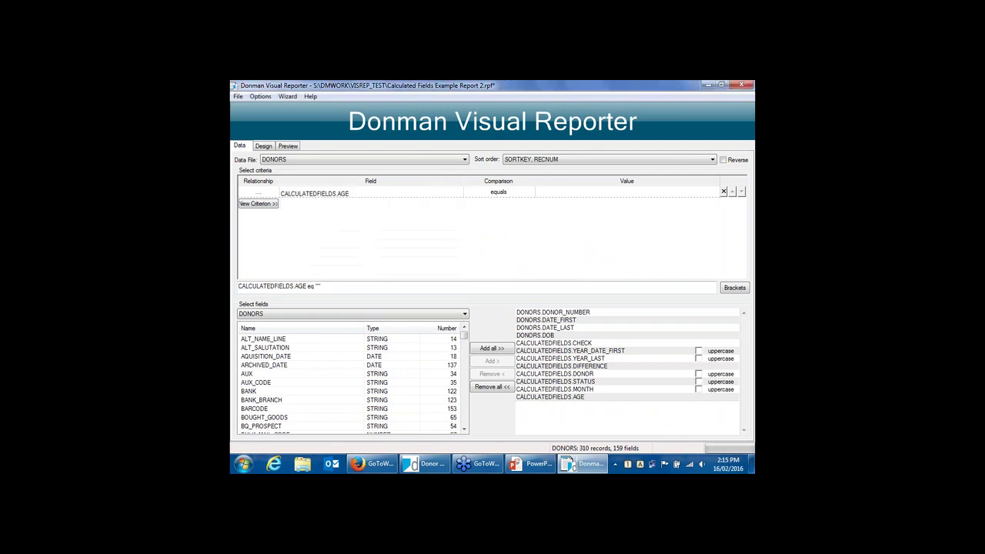
click(527, 191)
click(530, 192)
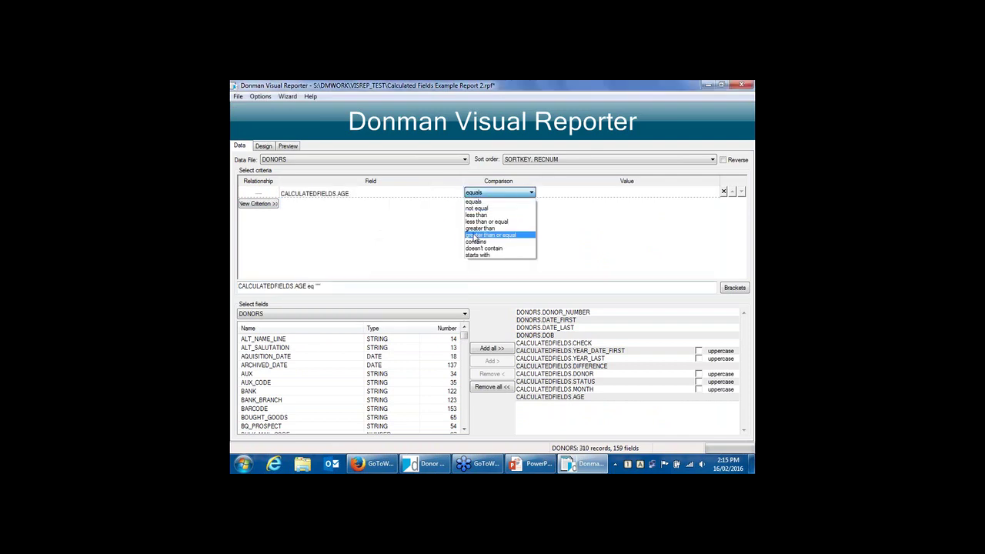
click(476, 235)
click(548, 190)
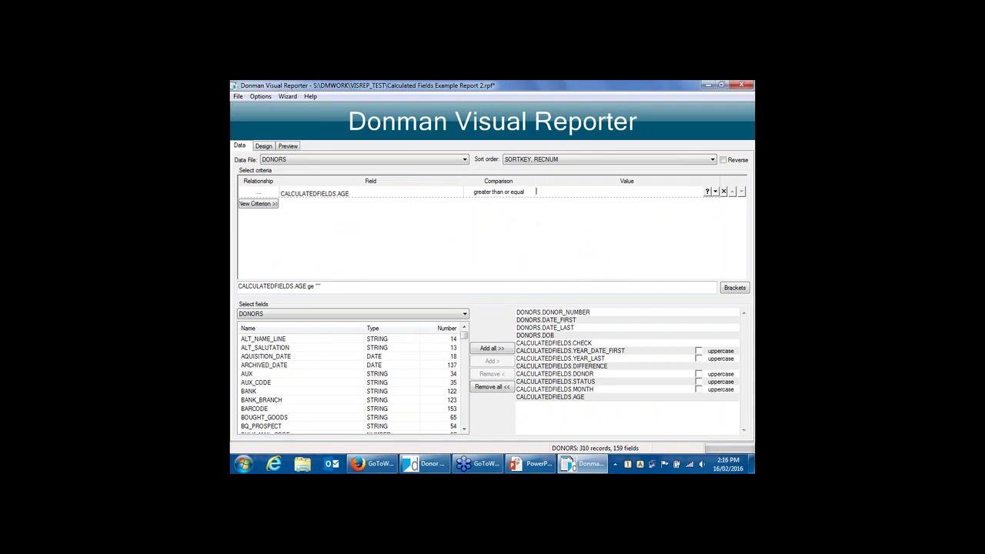
text(40)
click(288, 146)
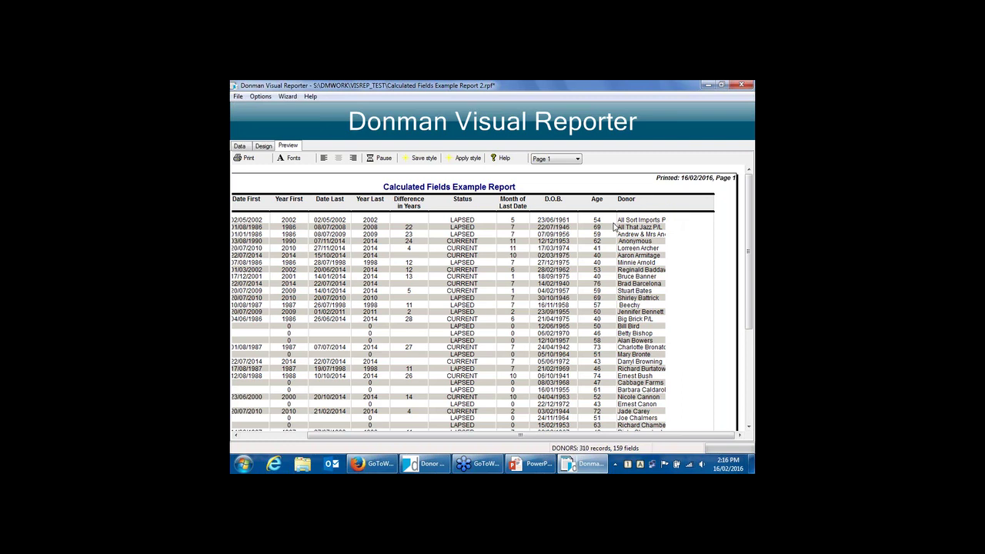
Step: Create a new report using the DONORS data file, sorted by DONOR_NUMBER
click(264, 146)
click(238, 97)
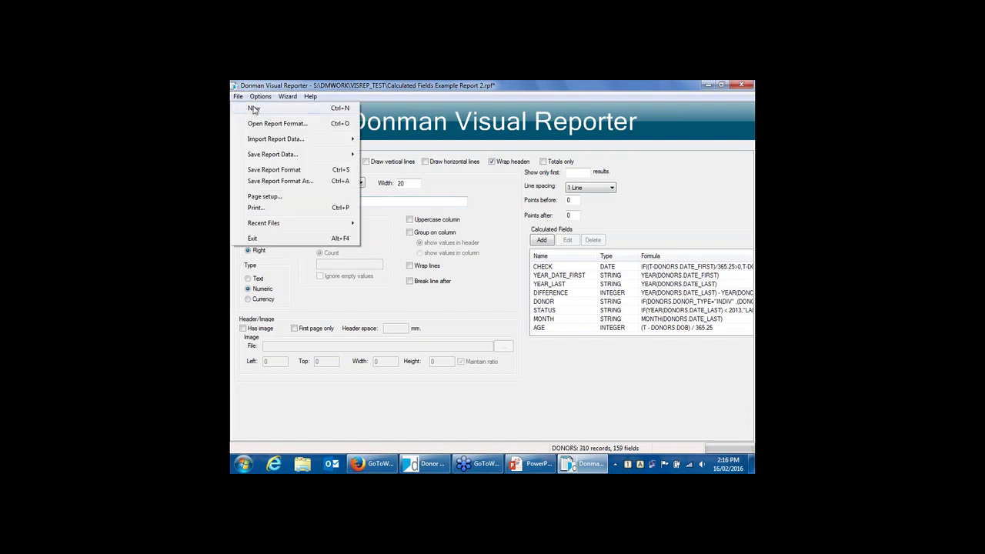
click(253, 108)
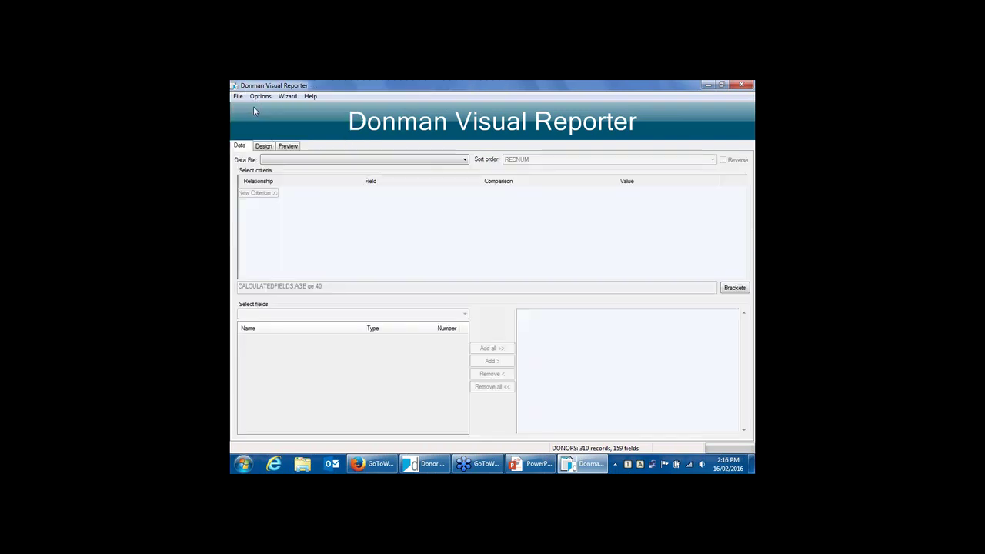
click(464, 160)
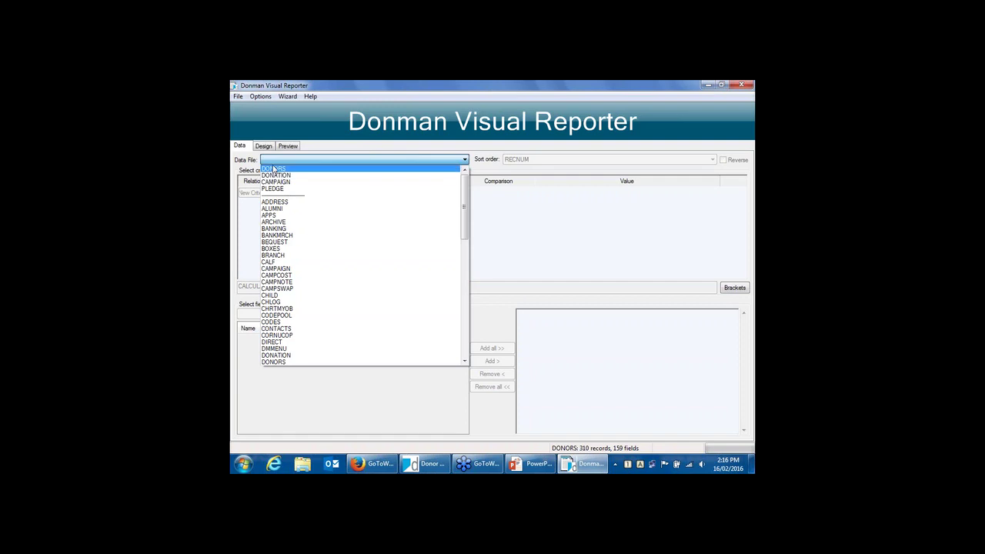
click(274, 168)
click(558, 160)
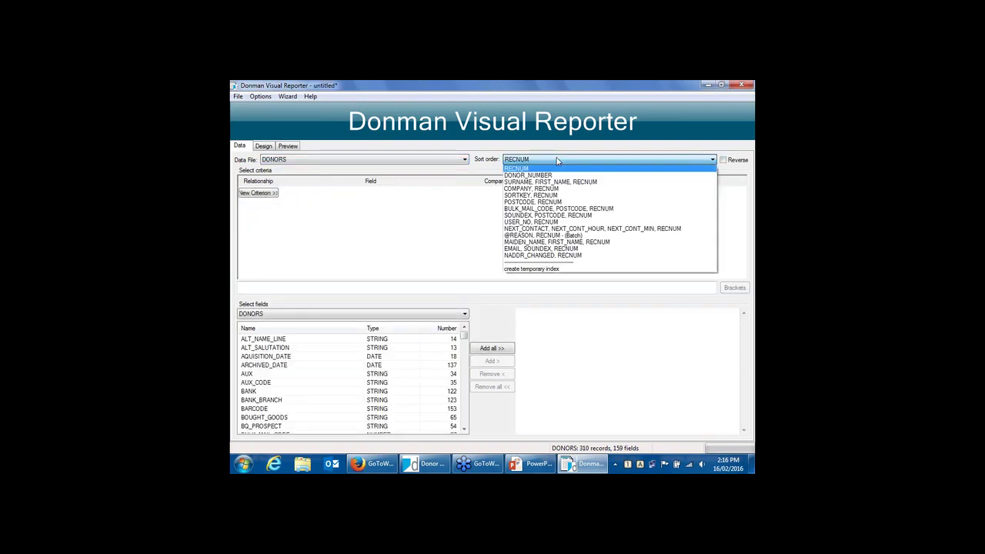
click(512, 175)
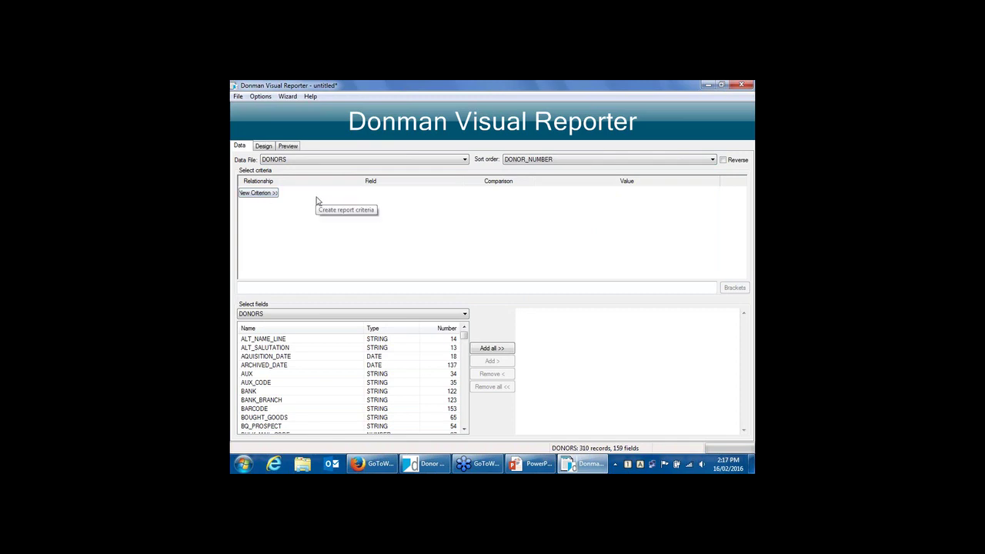
Step: Start a new calculated field named AGE with the type INTEGER
click(265, 147)
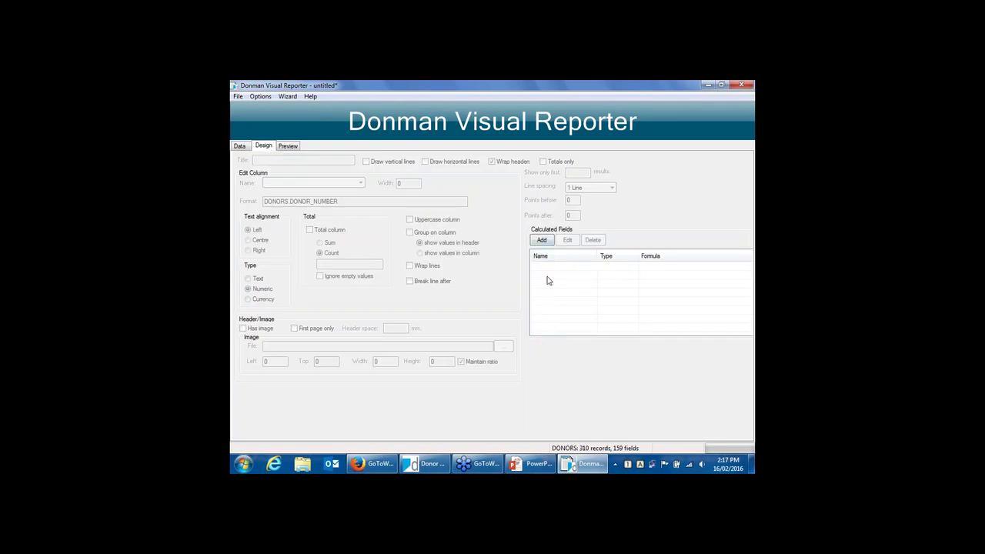
click(542, 240)
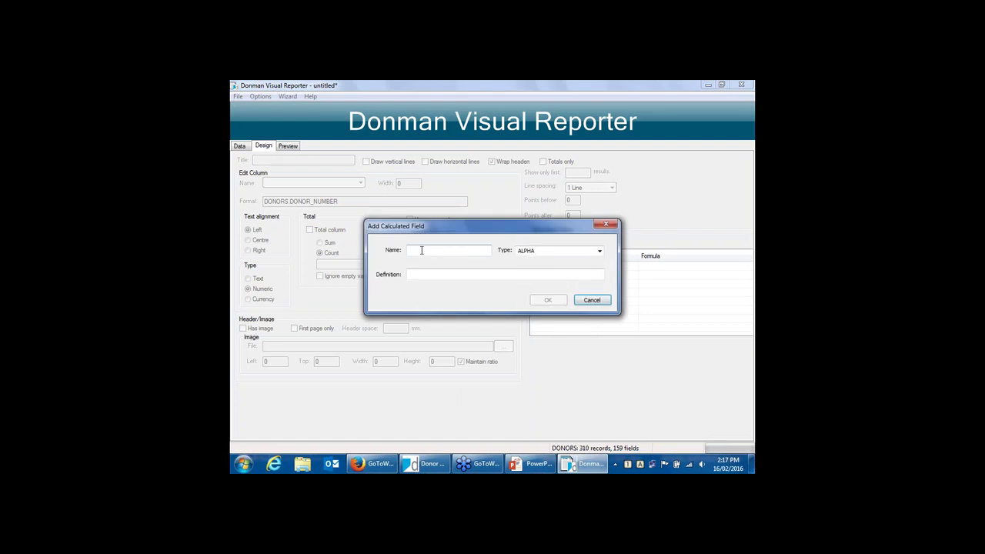
click(421, 251)
text(AGE)
click(600, 252)
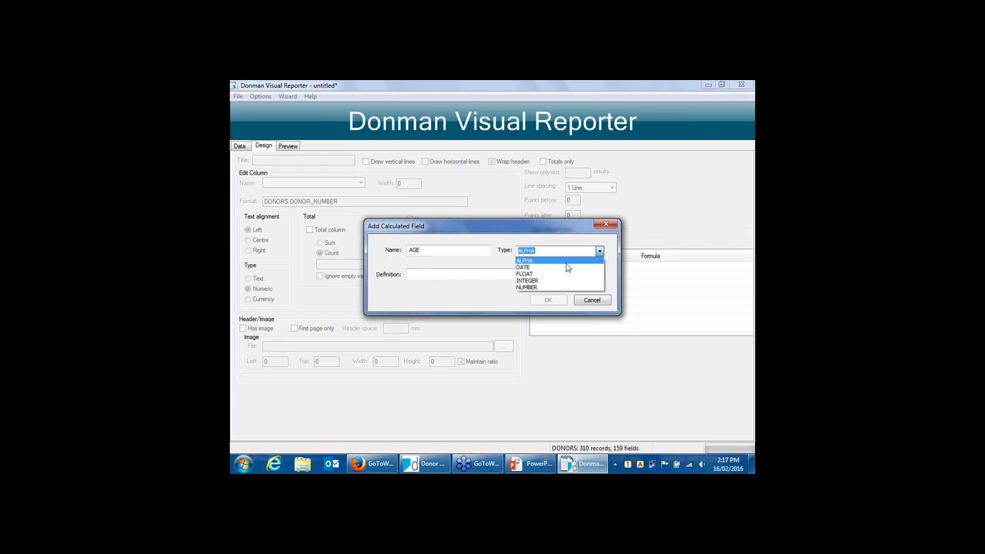
click(526, 281)
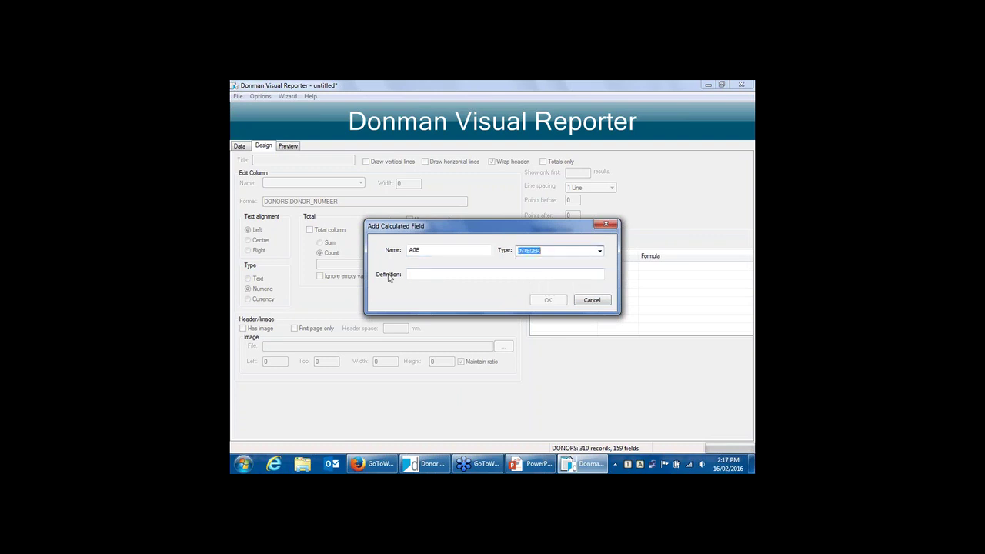
Step: Enter T-(DONORS.DOB)/365.25 as the AGE field's definition, and dismiss the dialog without adding the field
click(428, 277)
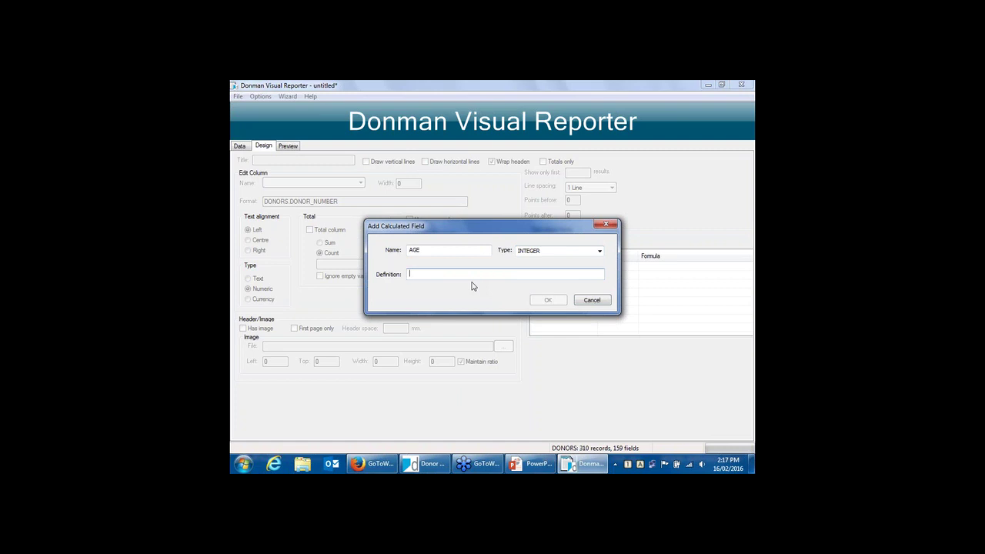
text(T-[DONORS.DOB)
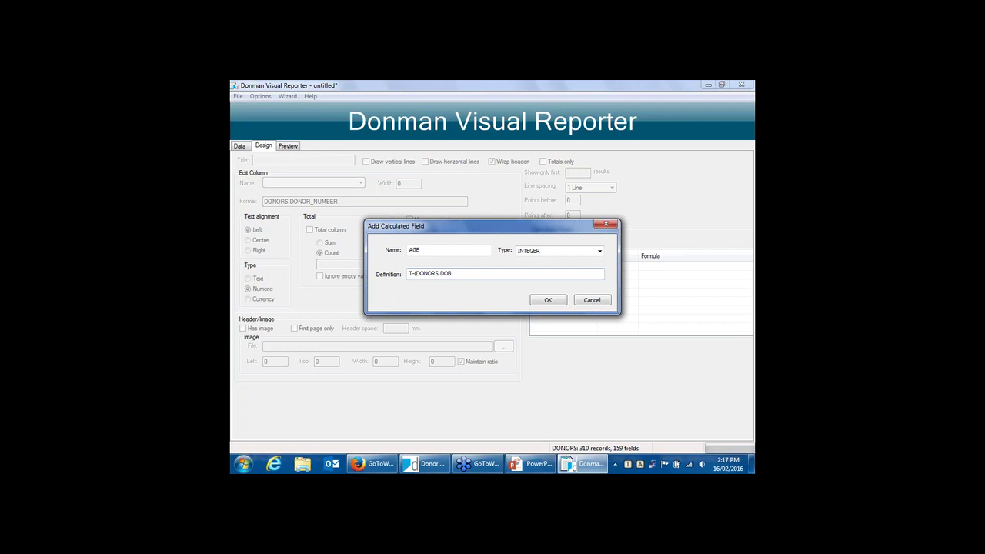
text(])
text(/)
text(65.25)
click(592, 299)
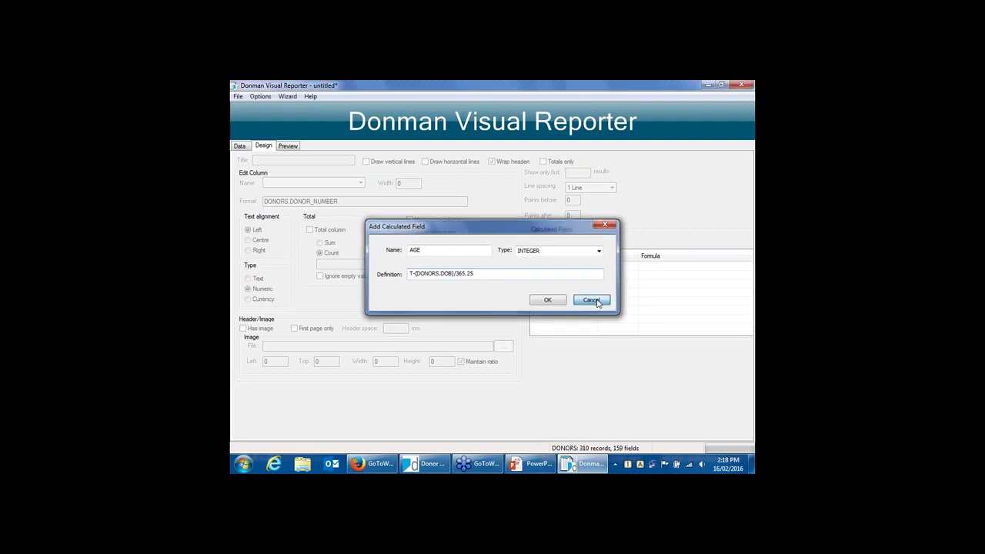
Step: Add a selection criterion based on the DONORS.DOB field
click(240, 146)
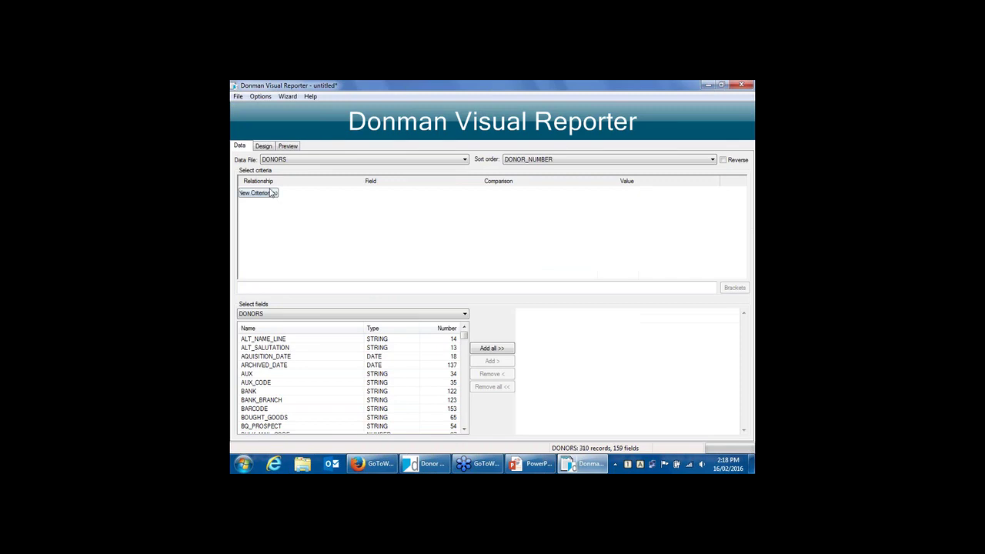
click(269, 193)
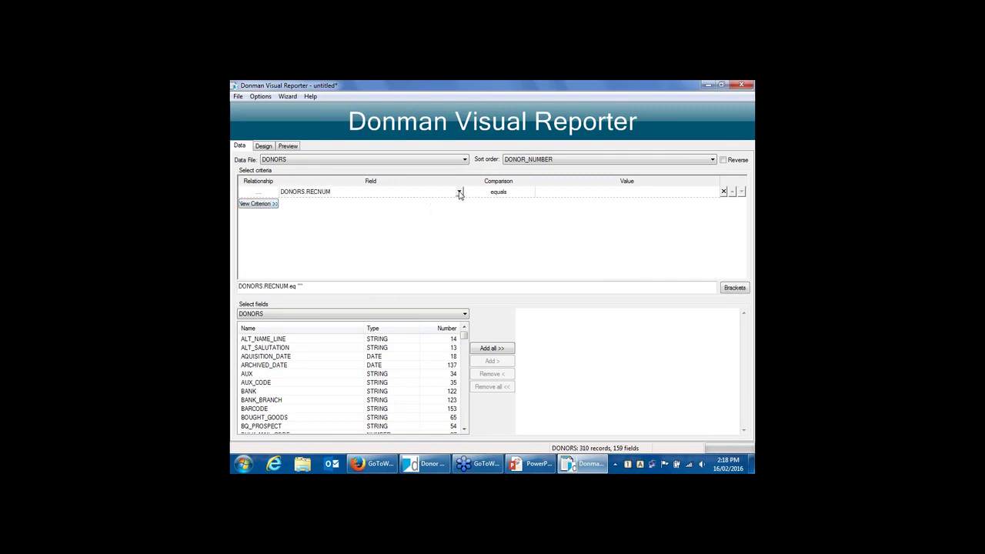
click(458, 191)
click(309, 264)
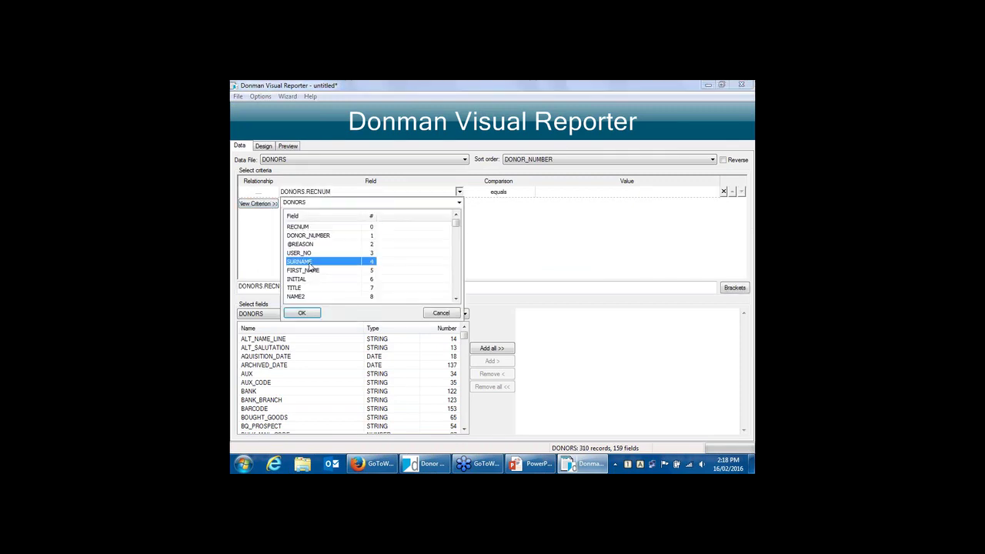
scroll(311, 266, down, 4)
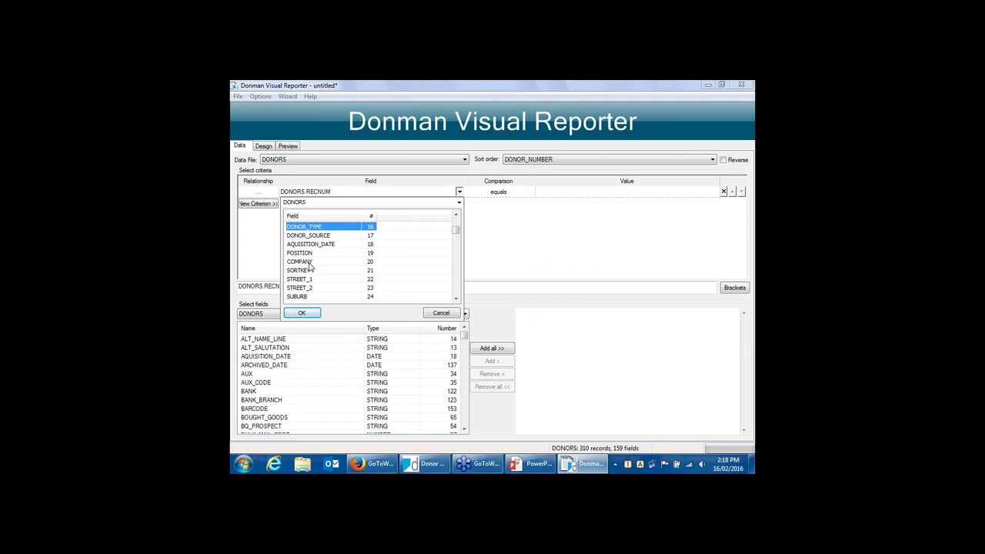
scroll(310, 266, down, 15)
scroll(310, 266, down, 10)
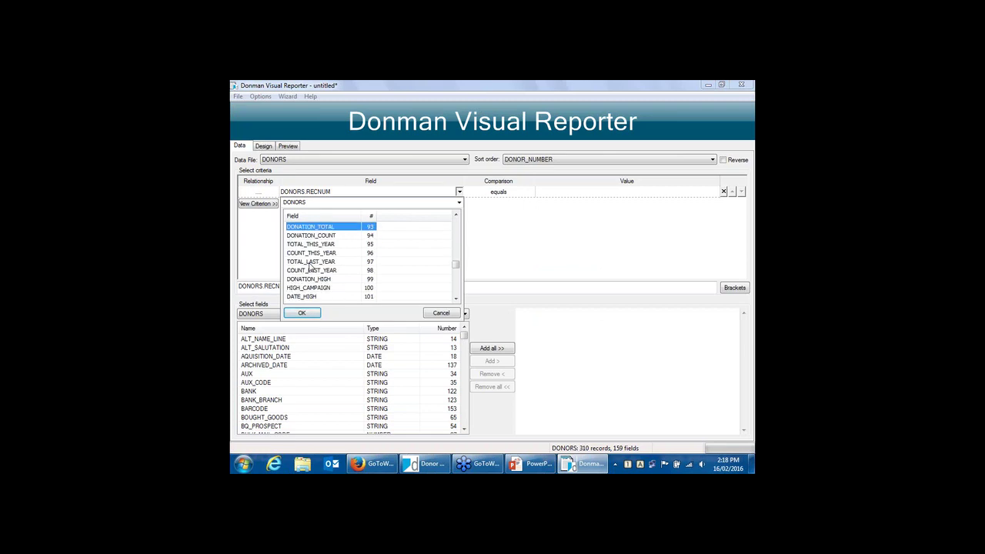
key(Down)
key(Down)
key(Down)
key(Down)
key(Down)
key(Down)
key(Down)
key(Down)
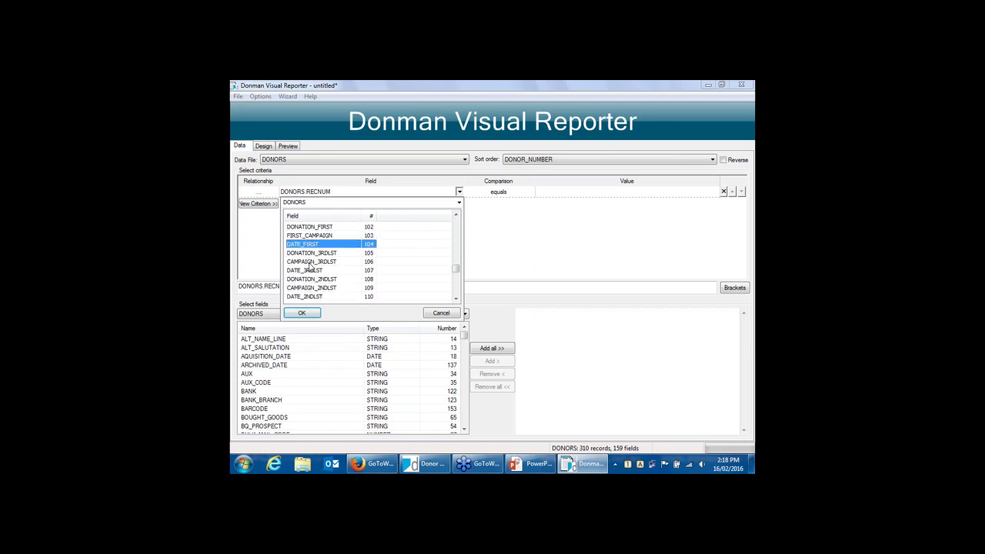
scroll(310, 267, down, 3)
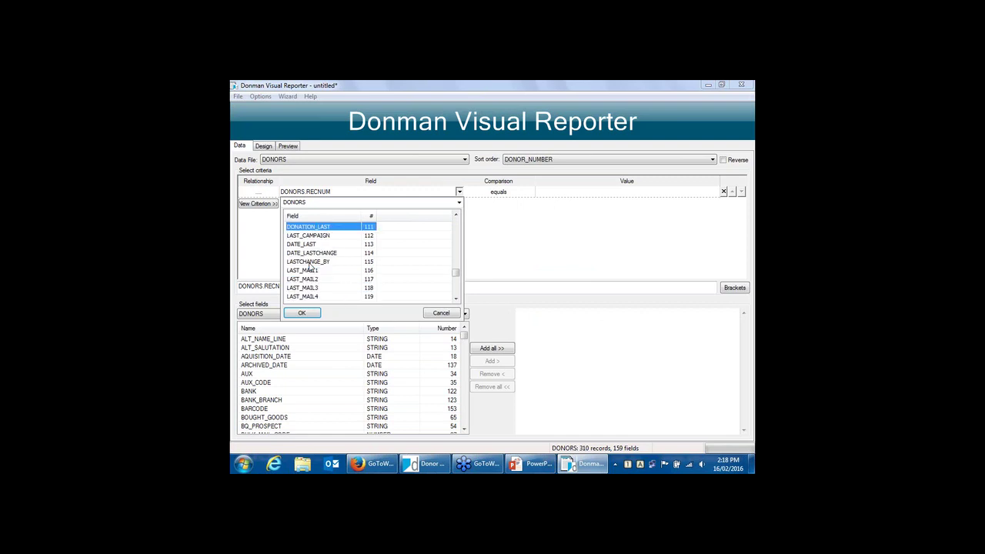
scroll(310, 267, down, 5)
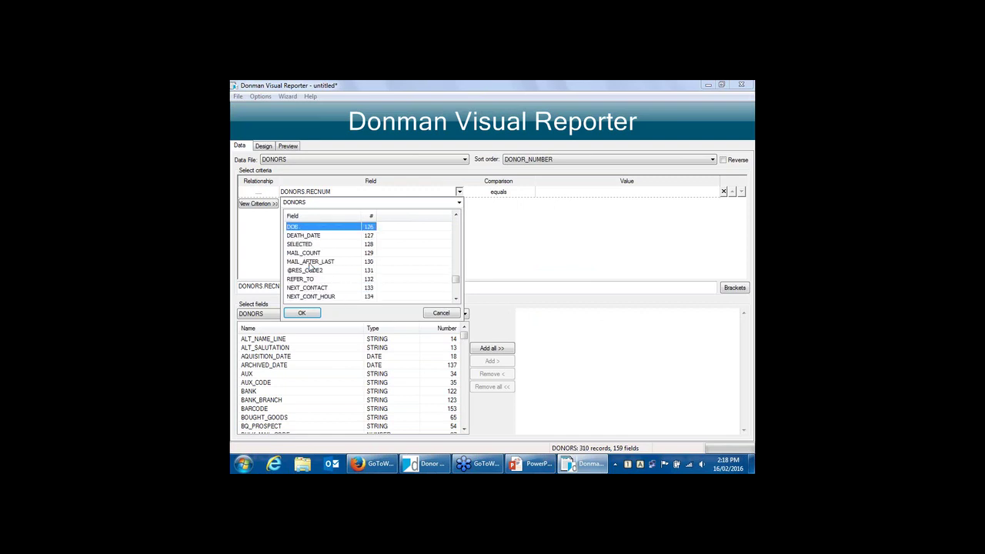
key(Return)
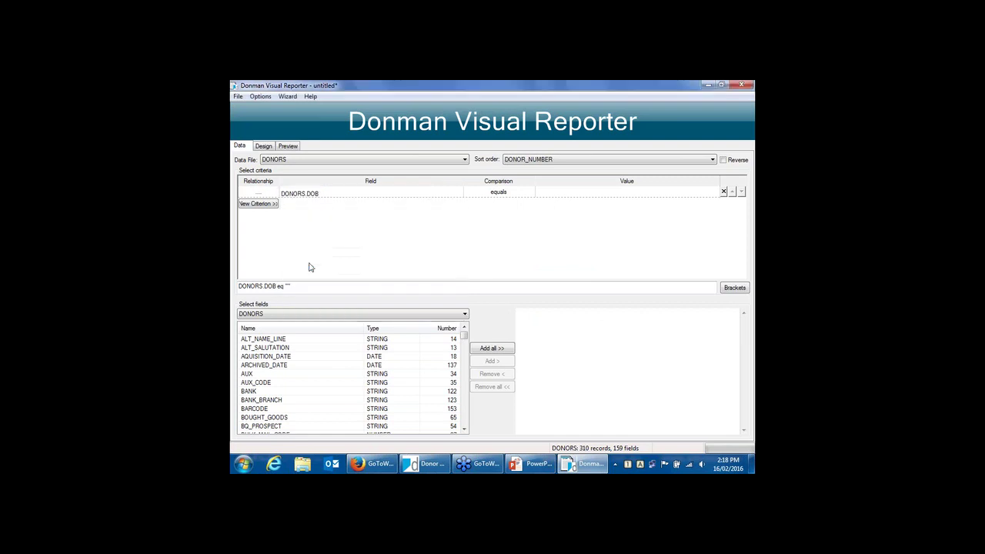
Step: Set the DOB criterion's comparison to less than or equal
click(526, 194)
click(530, 192)
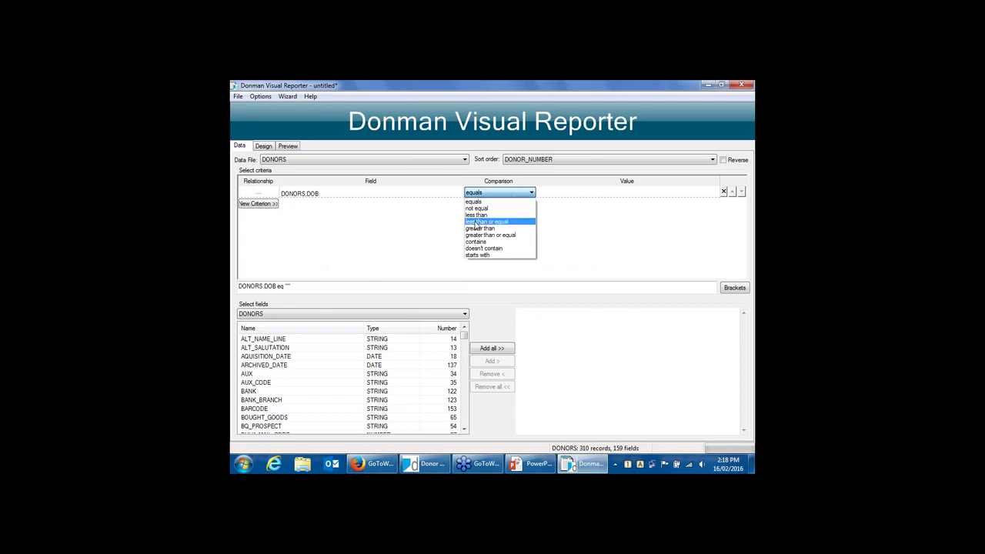
click(476, 223)
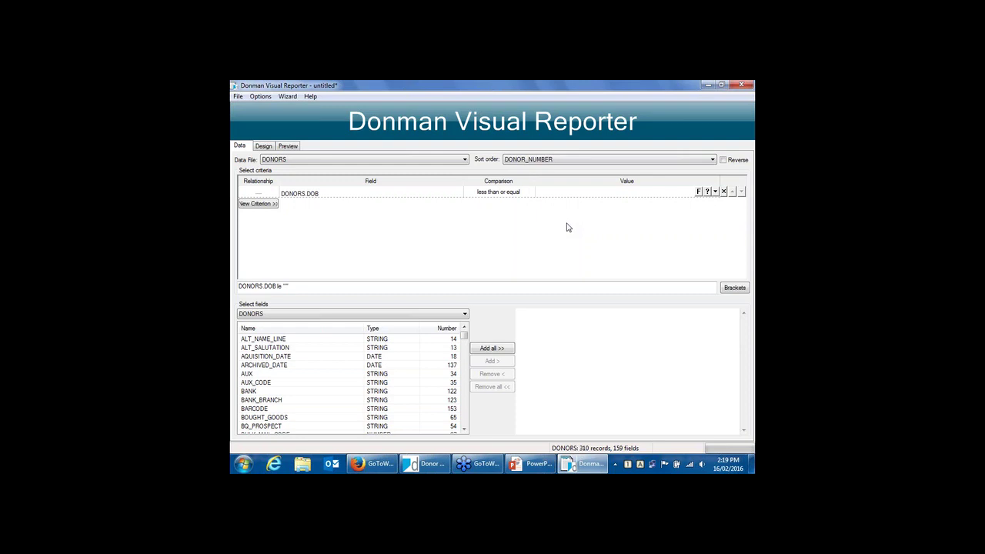
Step: Reopen Calculated Fields Example Report 2.rpf, discarding the untitled report
click(265, 147)
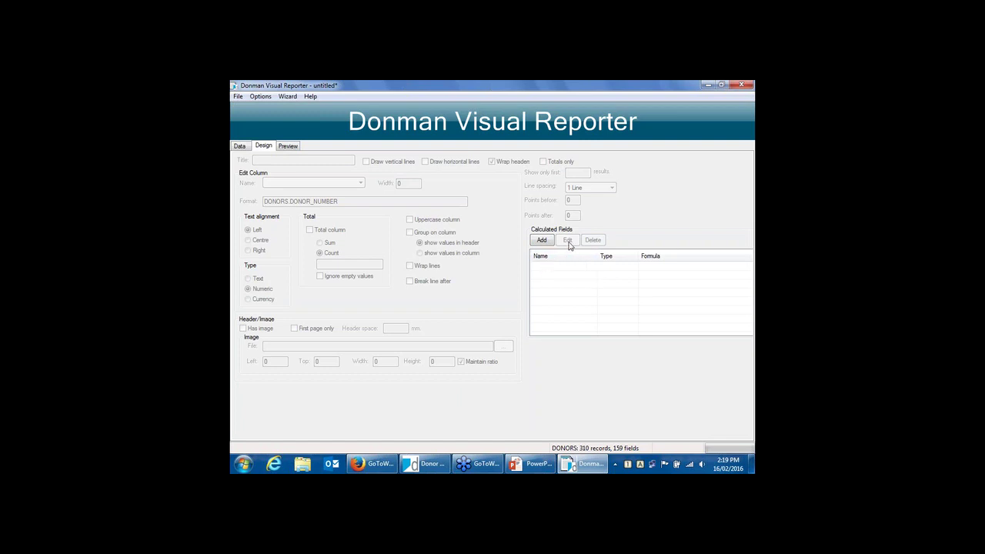
click(237, 97)
click(271, 124)
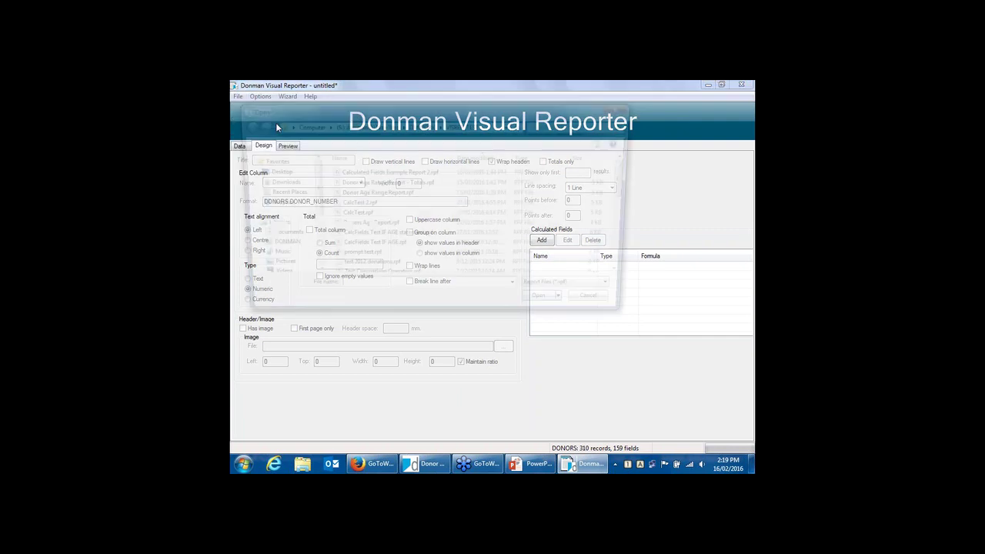
click(377, 174)
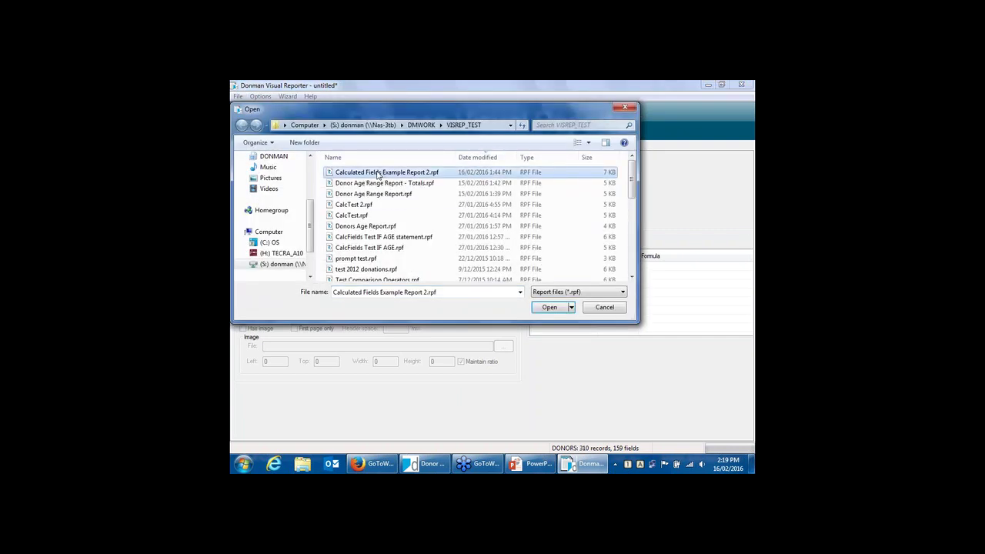
double_click(377, 174)
click(499, 302)
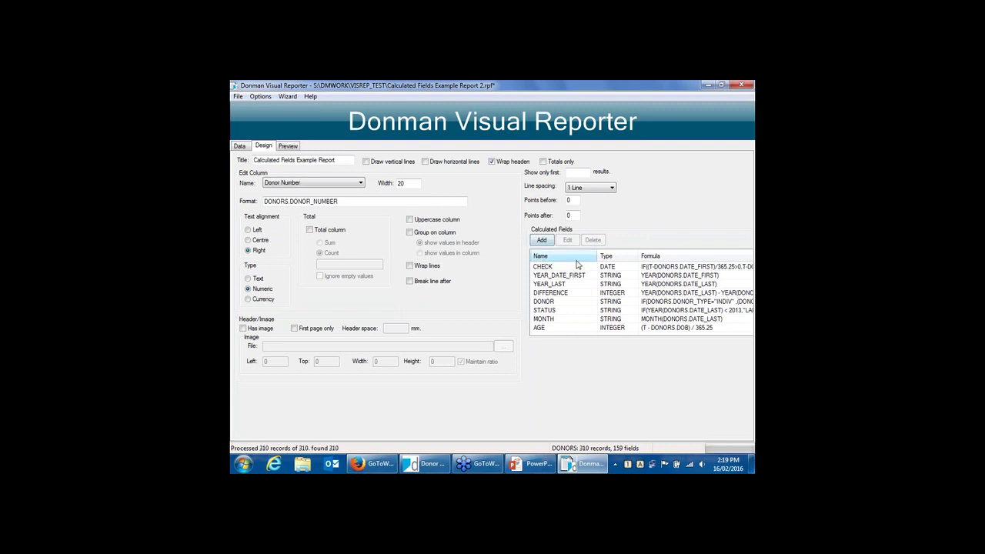
Step: Examine the type and definition of the YEAR_DATE_FIRST calculated field, and close it without changes
click(550, 275)
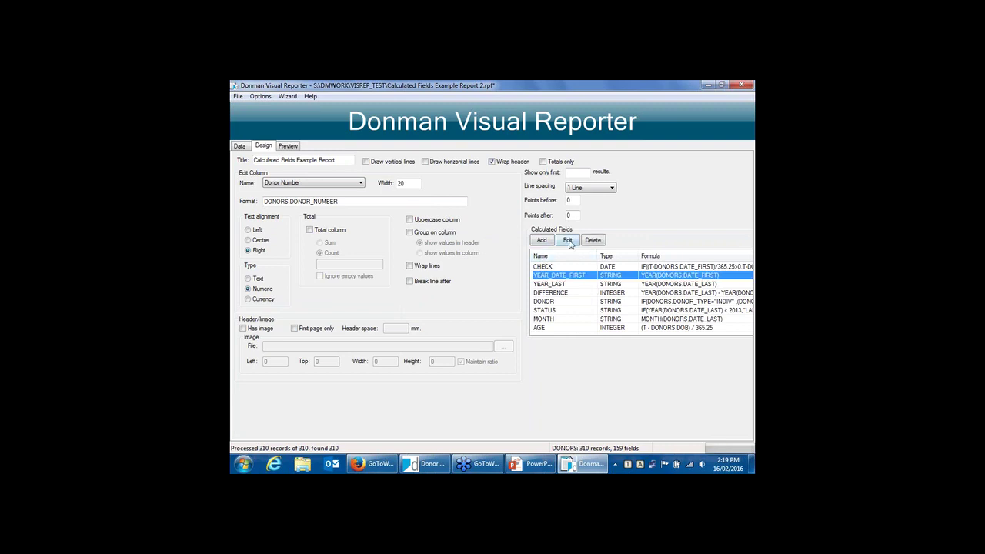
double_click(566, 276)
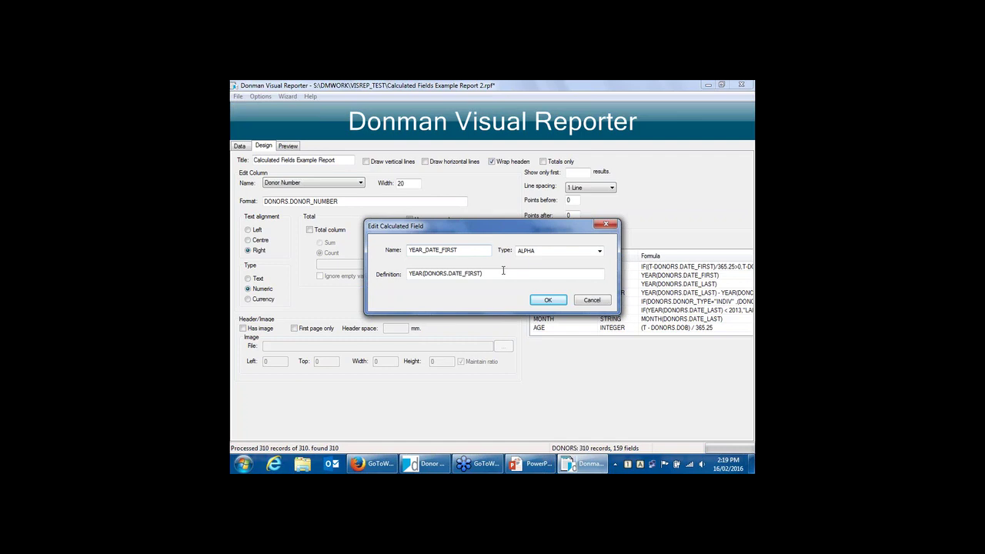
click(594, 300)
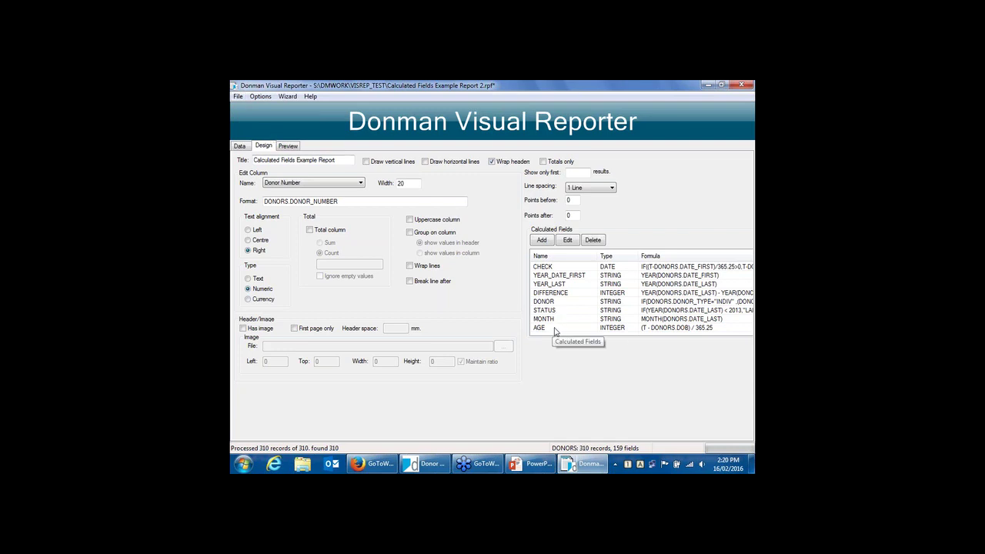
Step: Open Donor Age Range Report - Totals.rpf without saving the current report, and select its 65_TO_69 calculated field
click(238, 96)
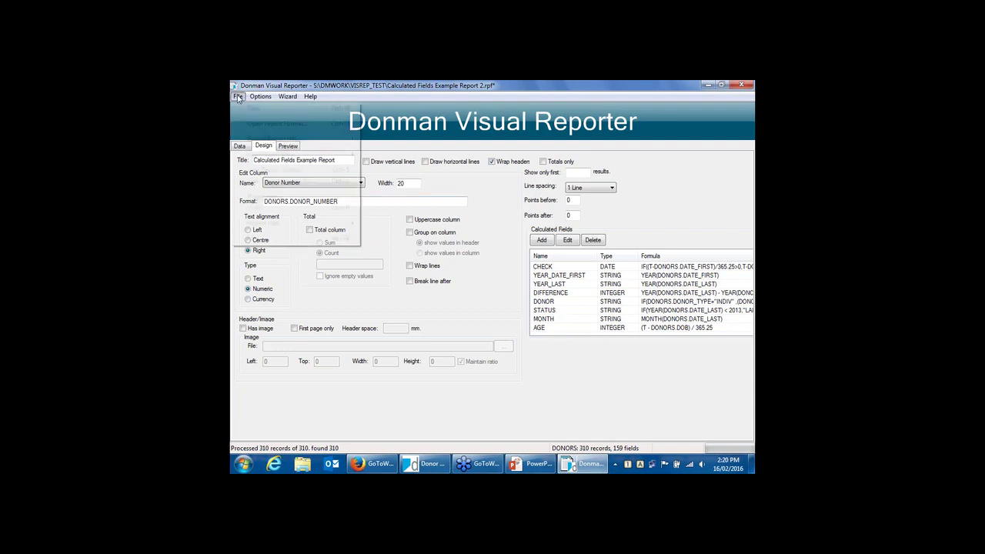
click(277, 124)
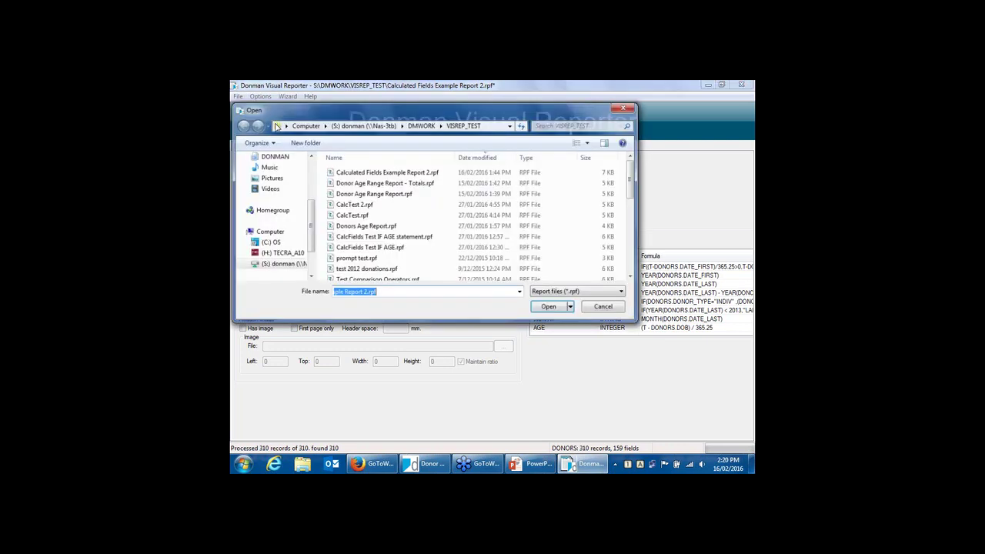
double_click(377, 185)
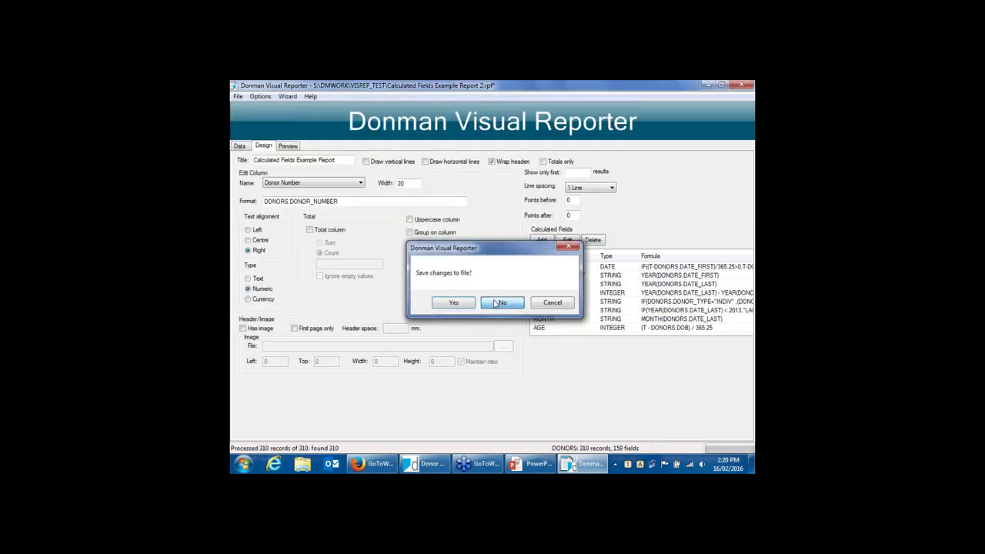
click(502, 303)
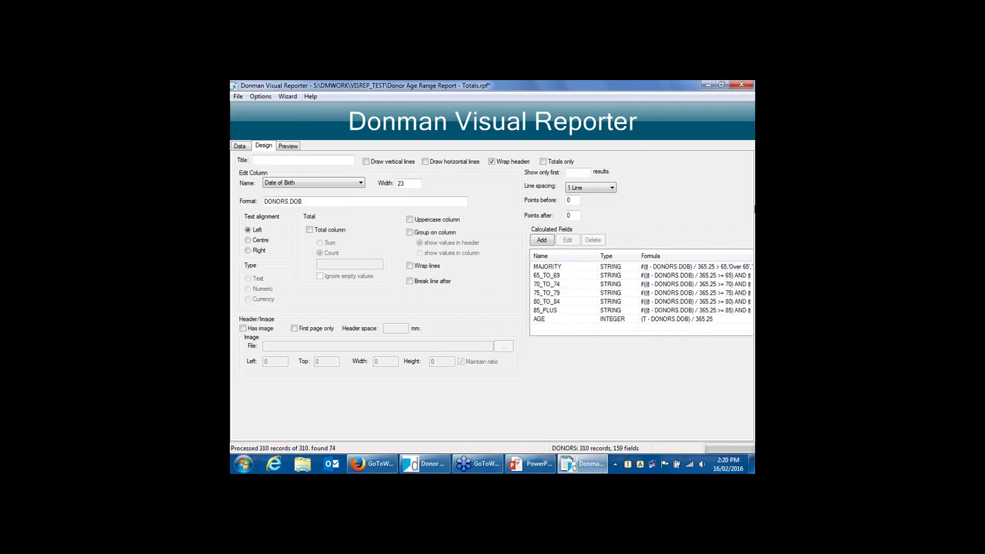
click(546, 277)
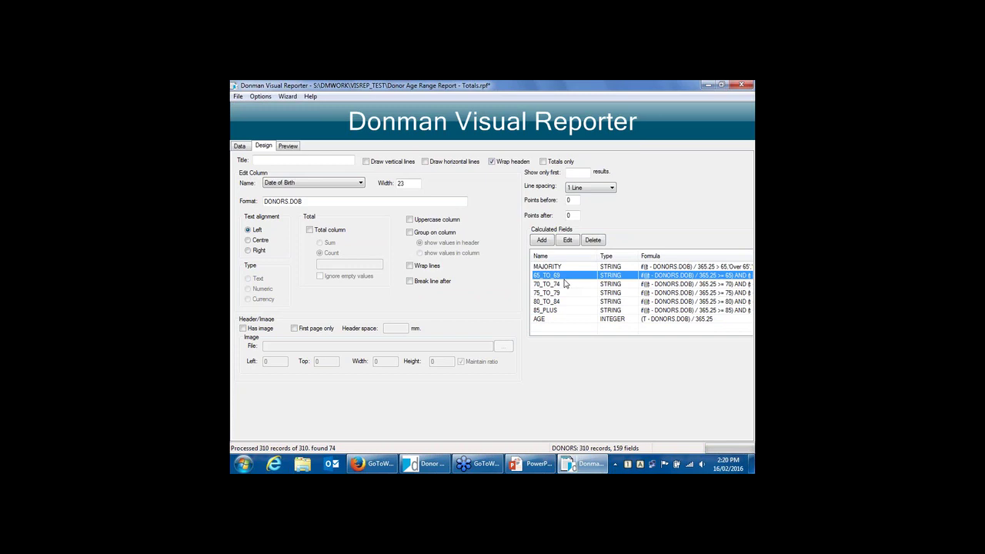
Step: Examine the AGE calculated field's formula and the full 65_TO_69 definition, and close the definition without changes
click(552, 320)
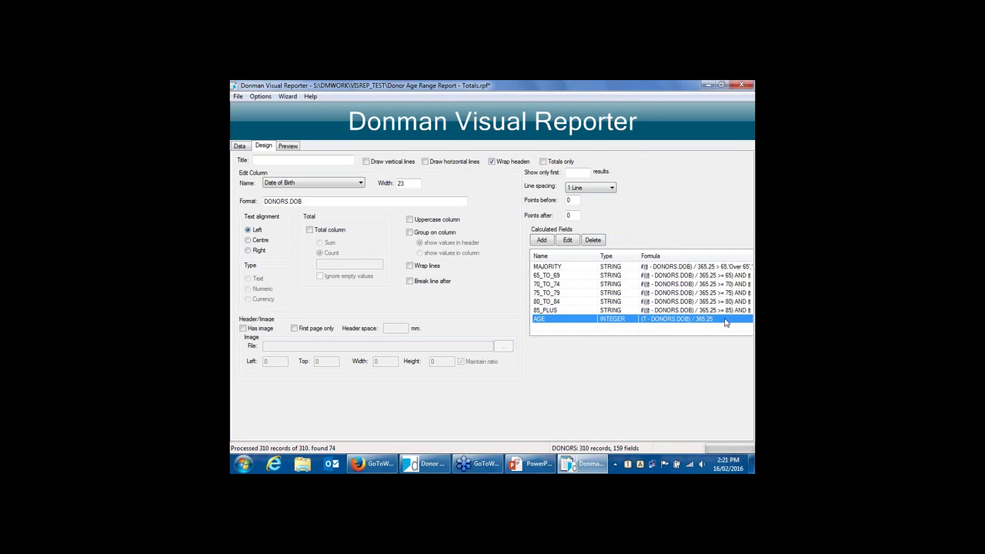
click(551, 277)
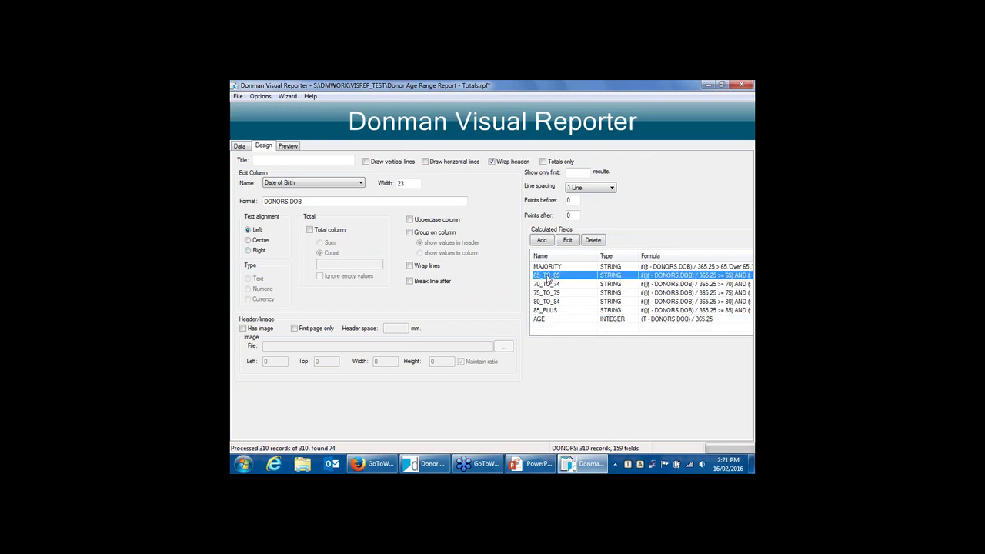
double_click(549, 277)
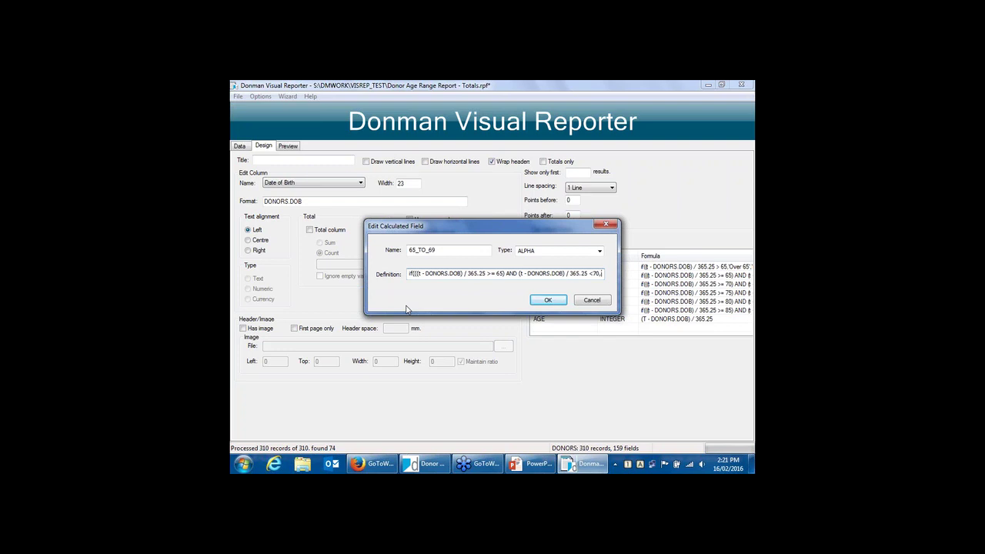
key(Right)
key(Right)
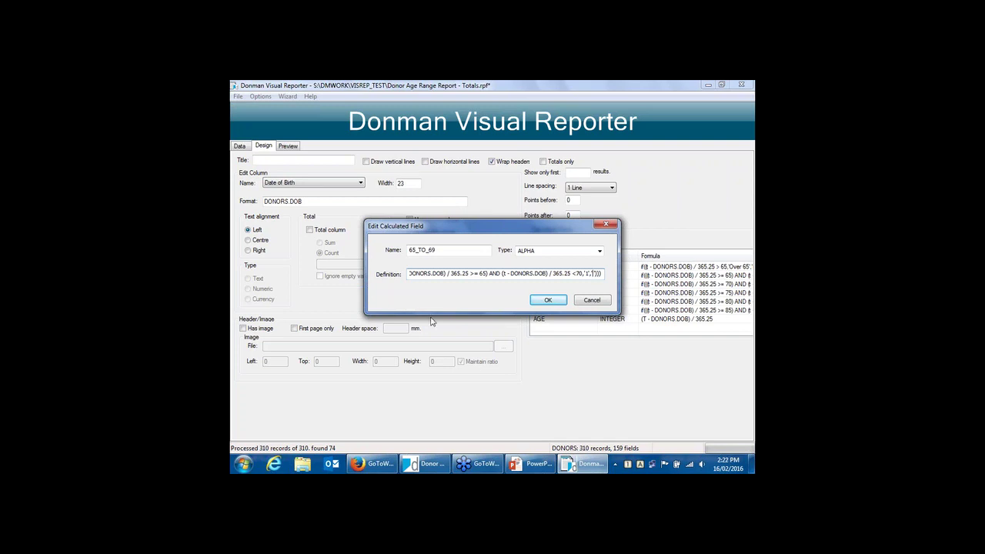
click(597, 301)
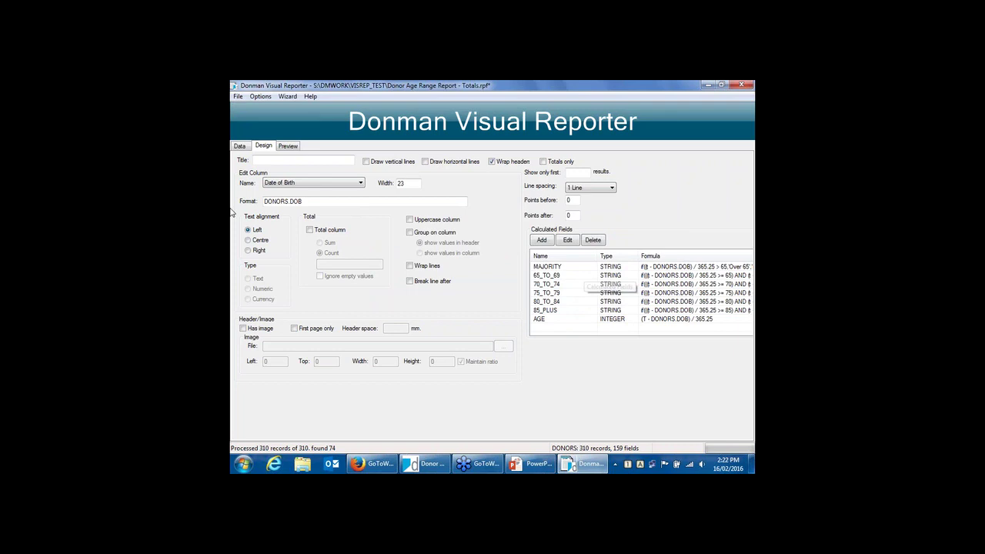
Step: Review the report's selection criteria and chosen fields, and preview the report
click(240, 146)
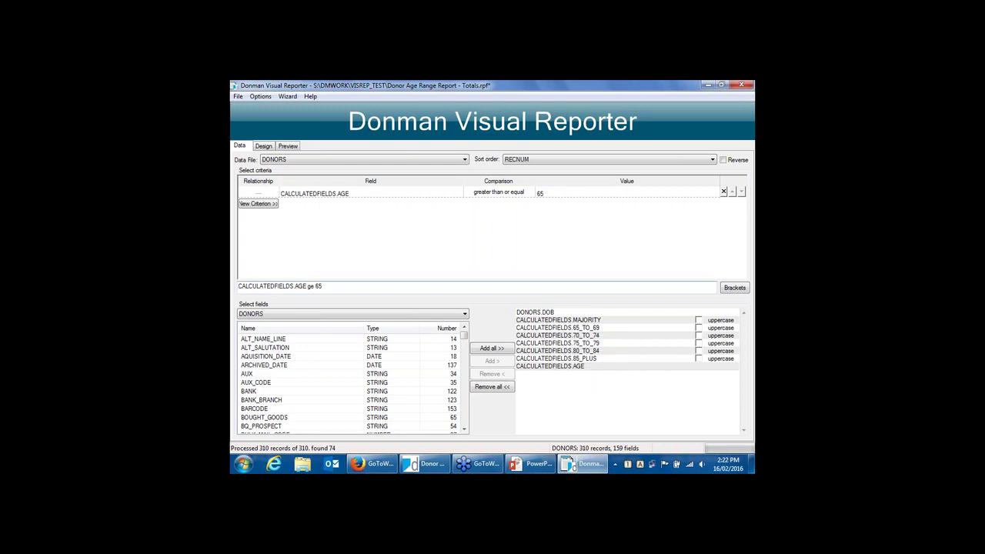
click(288, 146)
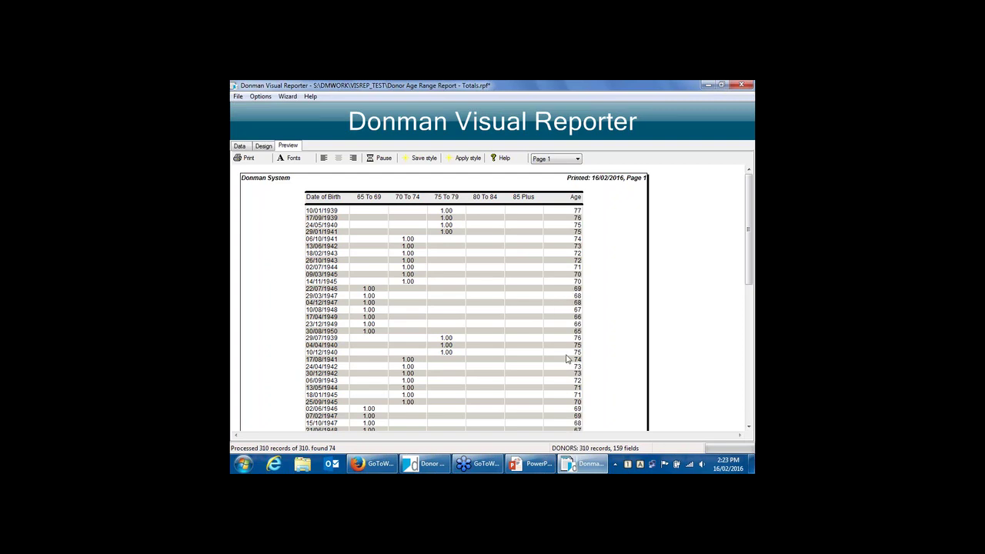
Step: Set the AGE criterion's value to 40 and examine the previewed report's age range columns
click(239, 146)
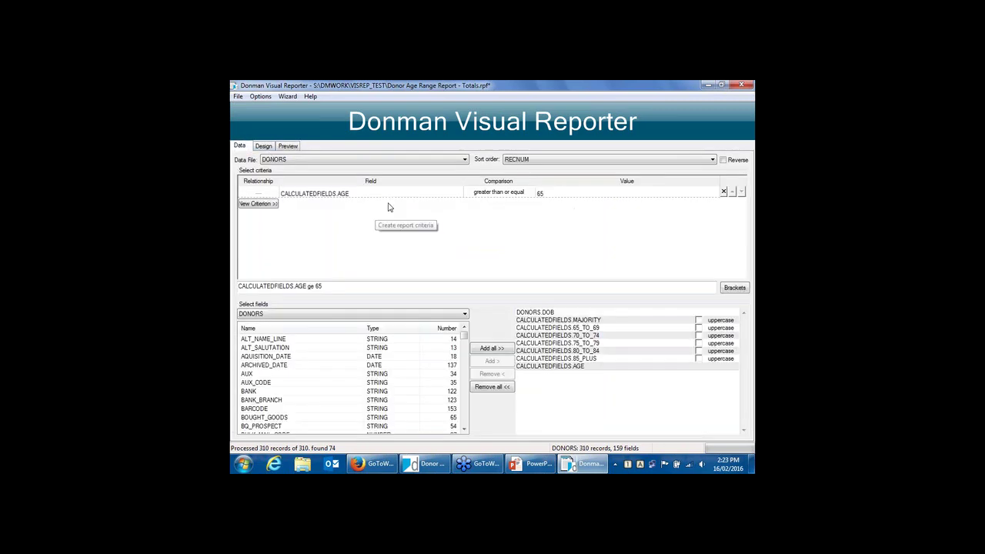
click(550, 194)
text(40)
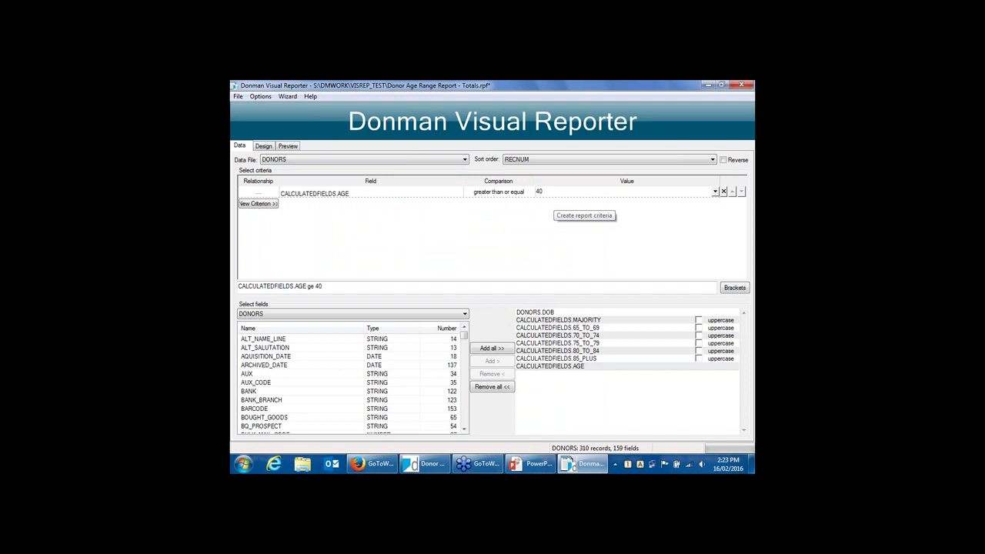
click(288, 146)
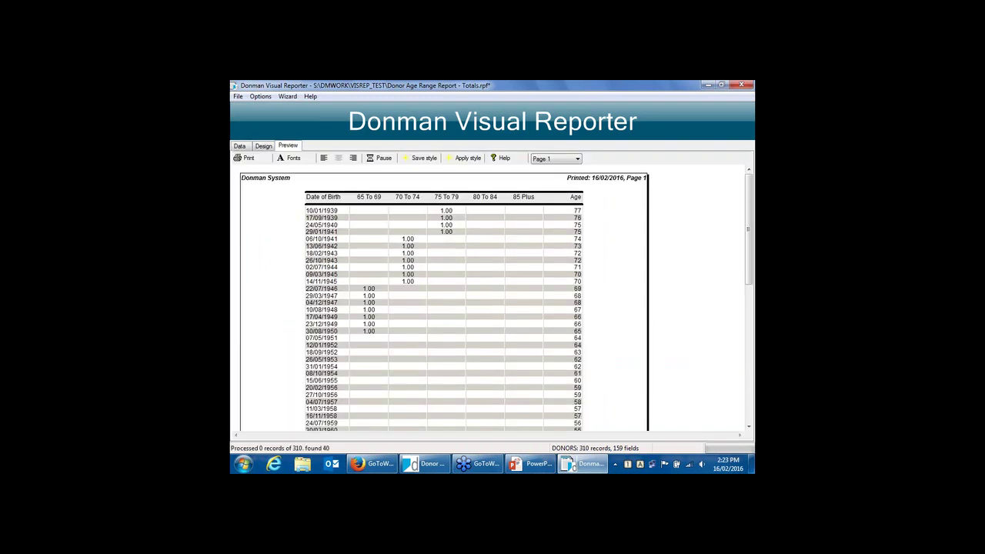
scroll(568, 290, down, 10)
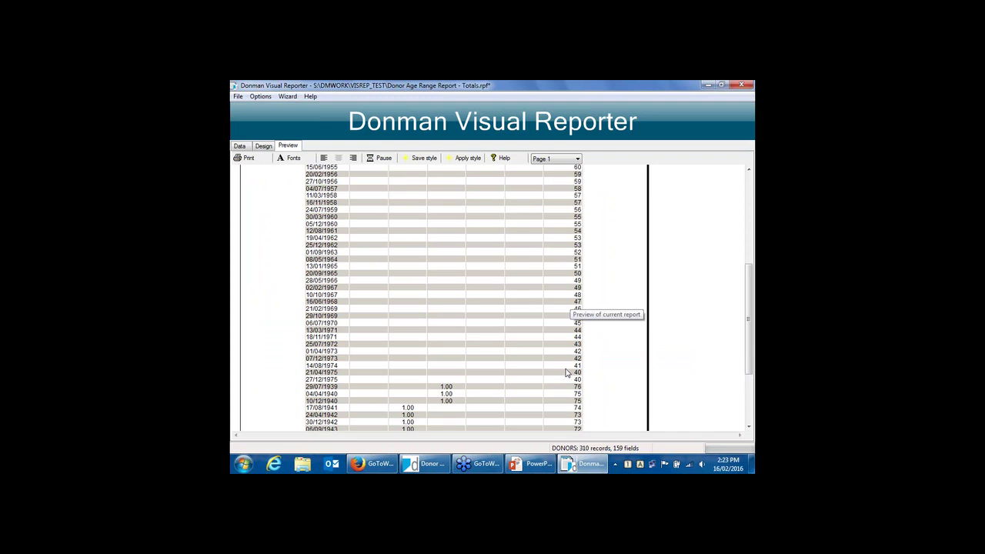
scroll(437, 259, up, 10)
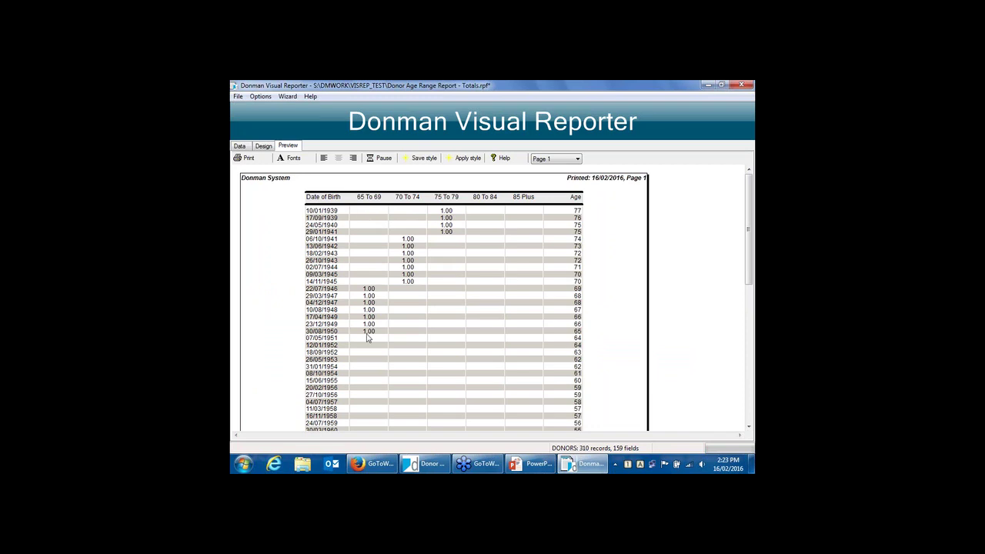
scroll(567, 311, down, 15)
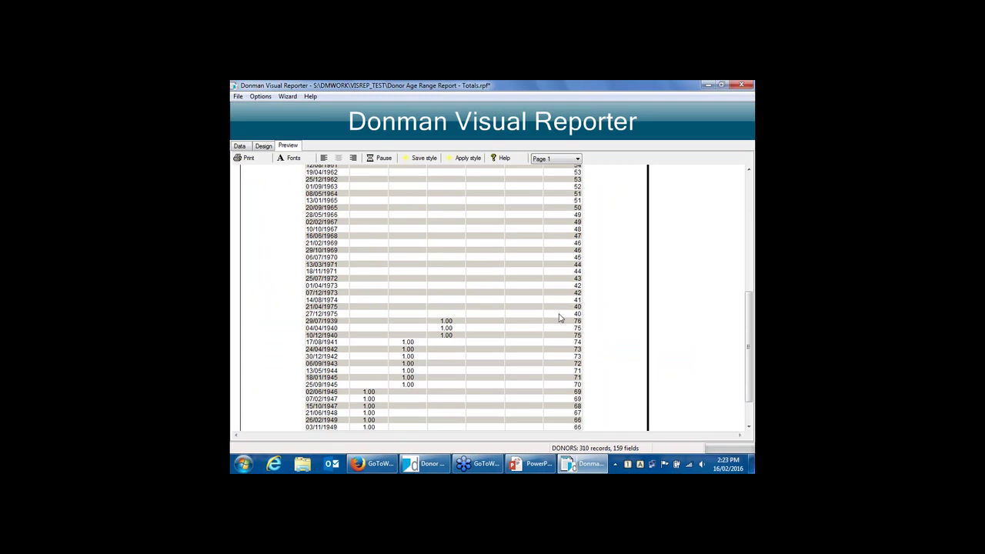
scroll(431, 247, up, 10)
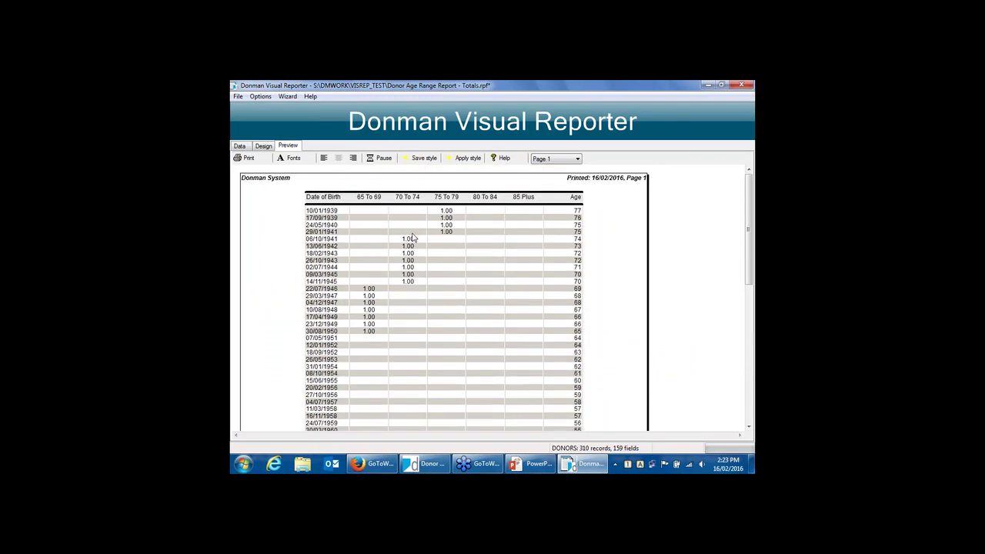
Step: Set the AGE criterion's value to 70 and preview the report
click(240, 146)
click(559, 187)
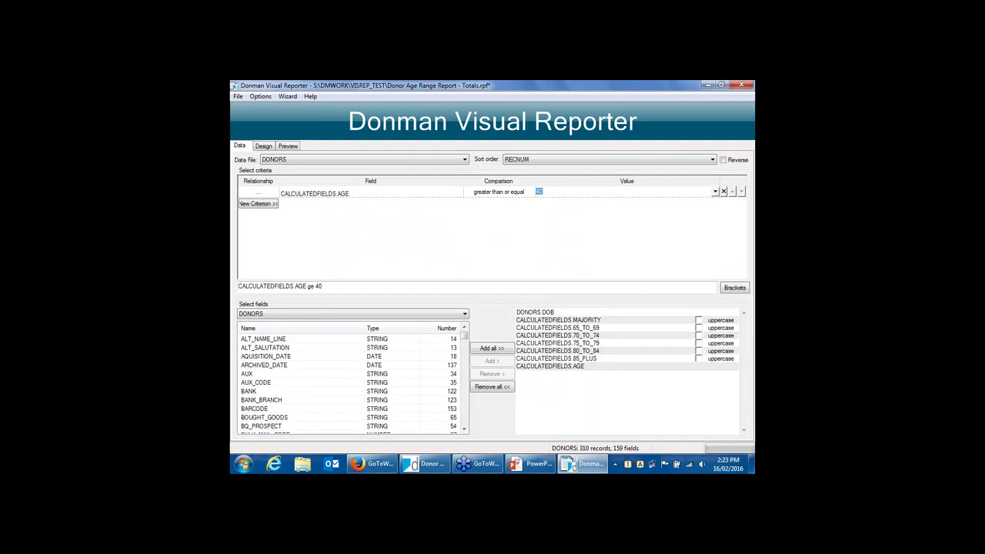
text(70)
click(288, 147)
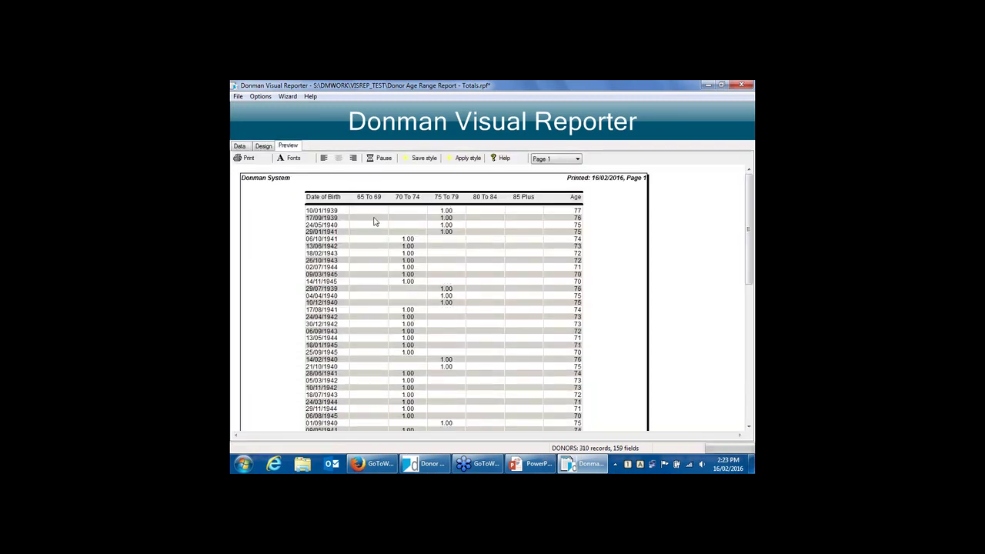
Step: Examine the age range columns and the totals row at the end of the previewed report
scroll(374, 245, down, 1)
scroll(373, 246, down, 5)
scroll(368, 297, up, 6)
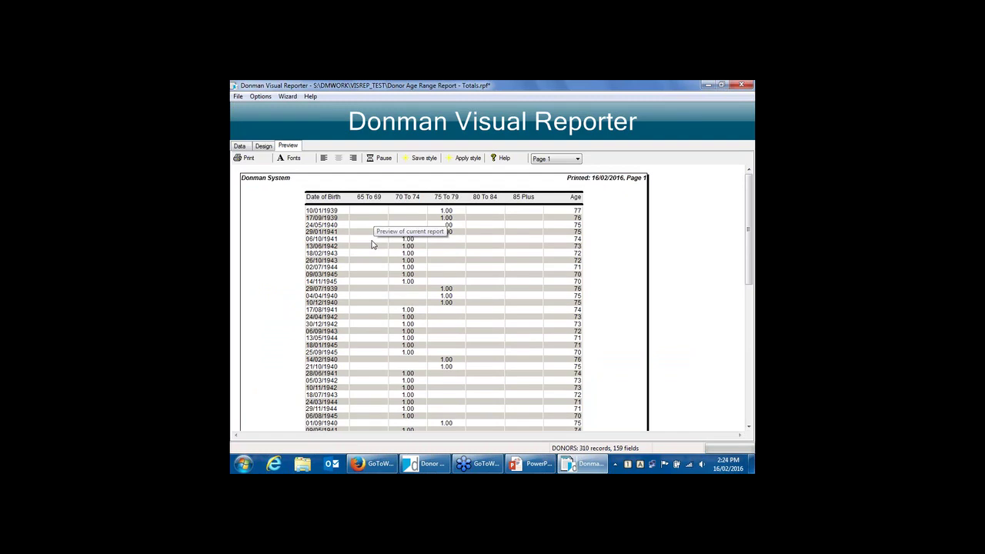
scroll(365, 208, down, 5)
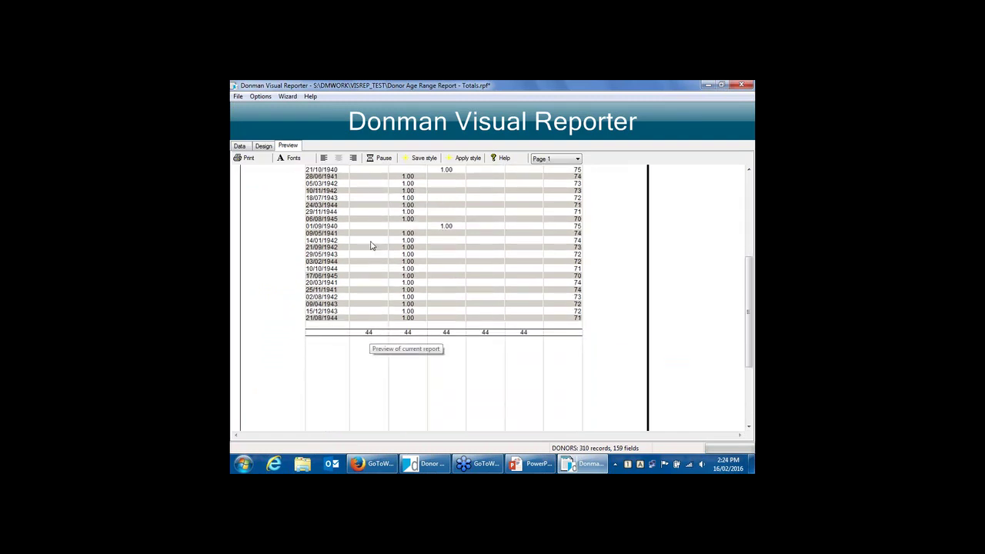
scroll(376, 280, up, 5)
scroll(374, 276, up, 6)
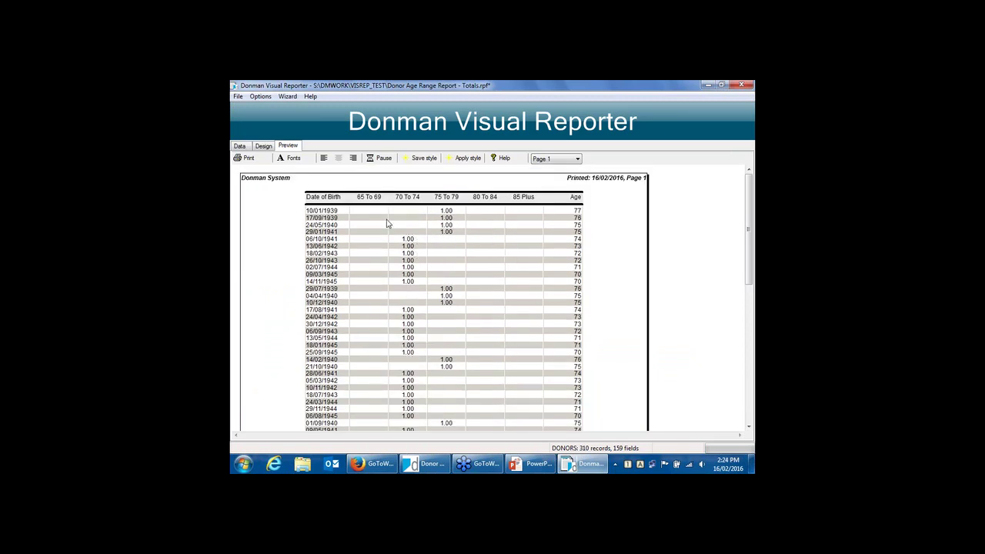
scroll(367, 226, down, 5)
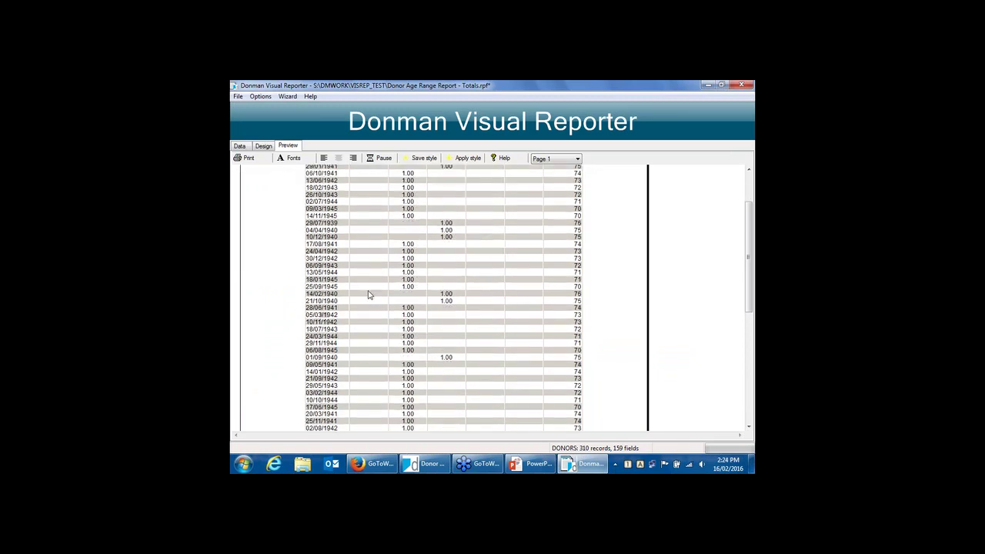
scroll(366, 226, up, 5)
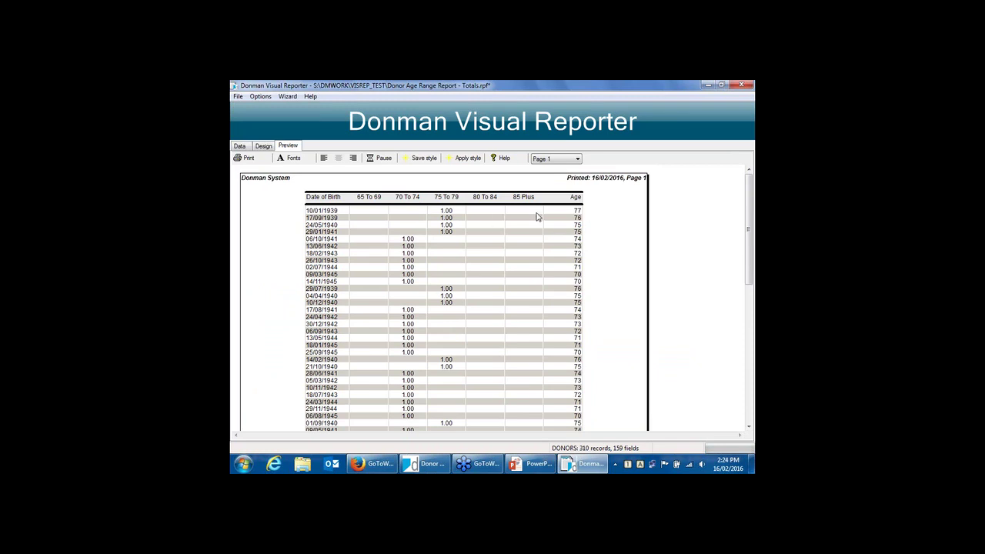
Step: Review the AGE criterion and the list of calculated fields, and preview the report again
click(240, 146)
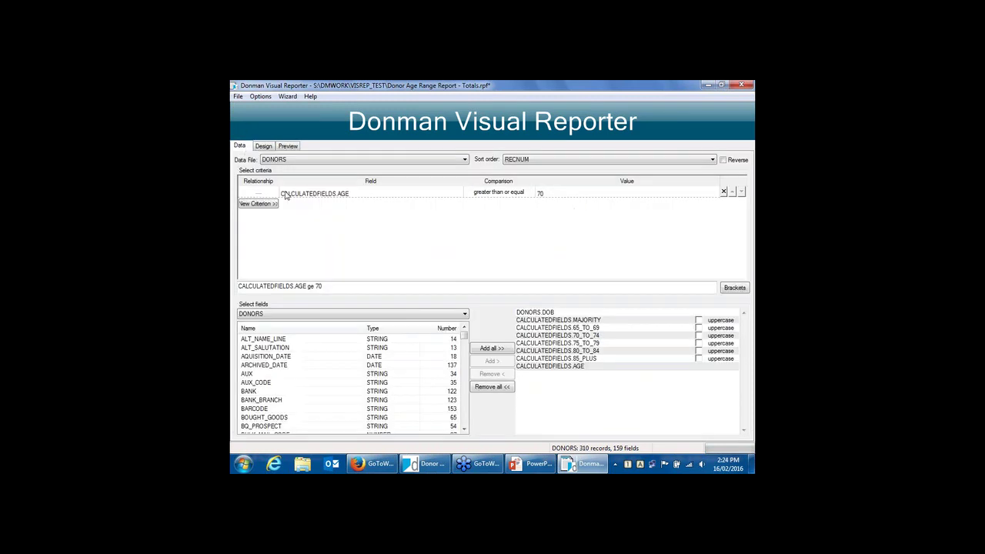
click(264, 146)
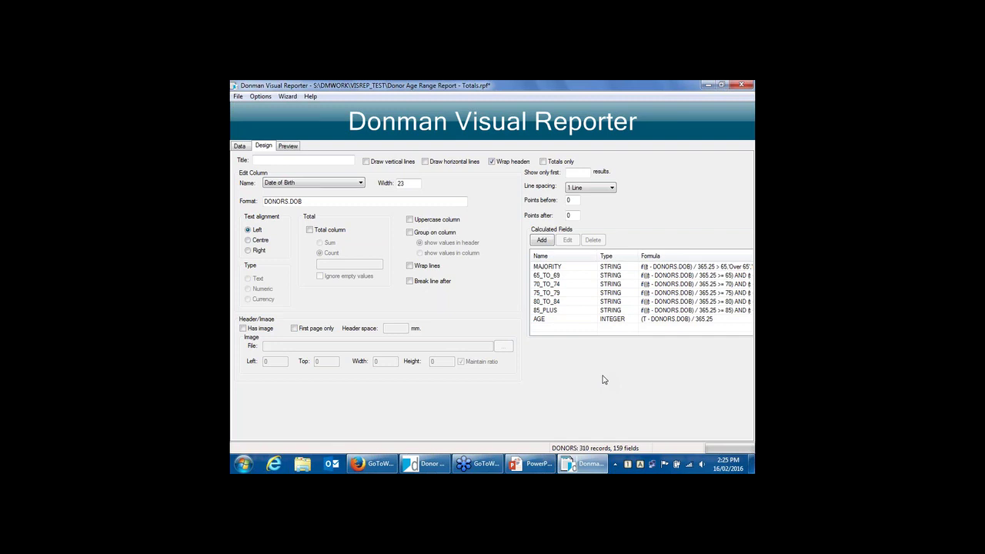
click(288, 147)
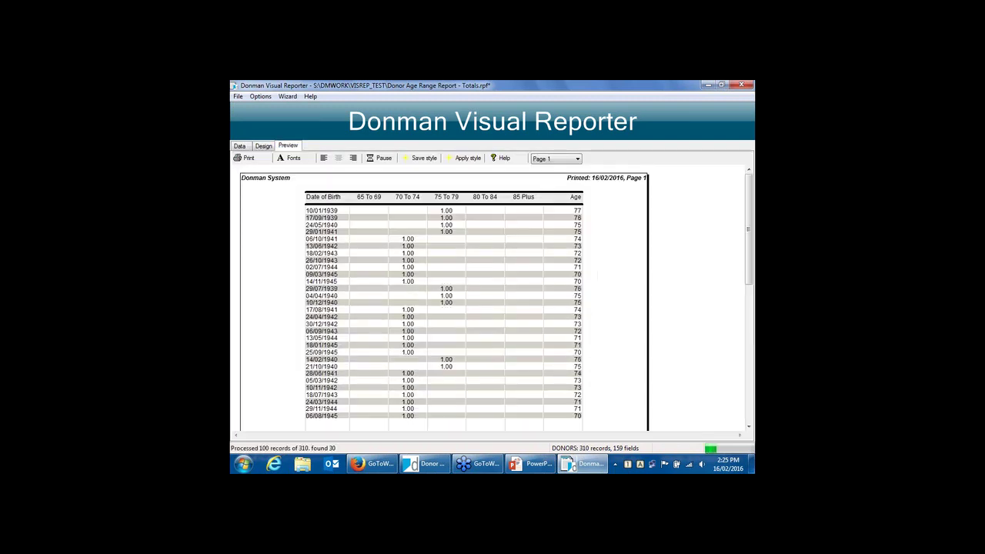
Step: Set the AGE criterion's value to 65
click(240, 146)
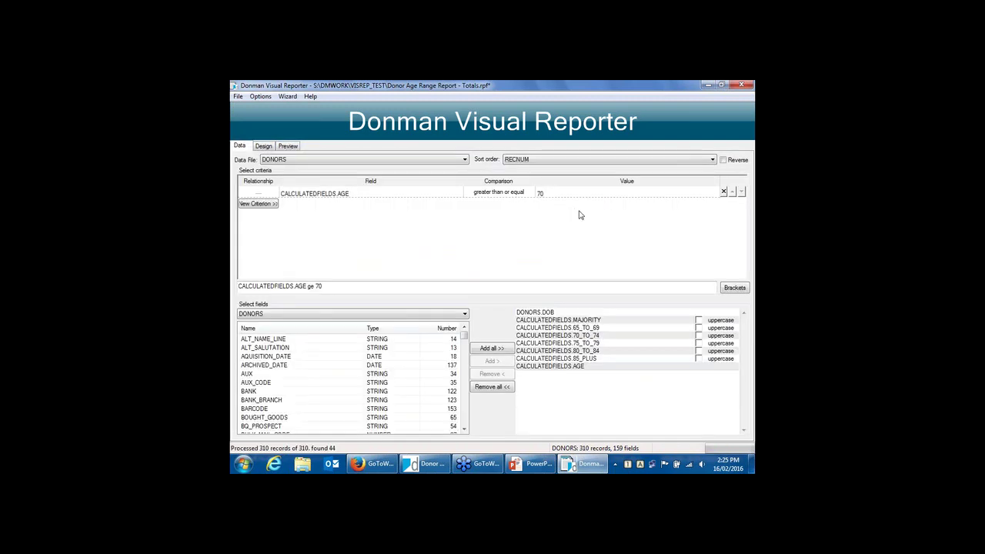
click(548, 194)
text(65)
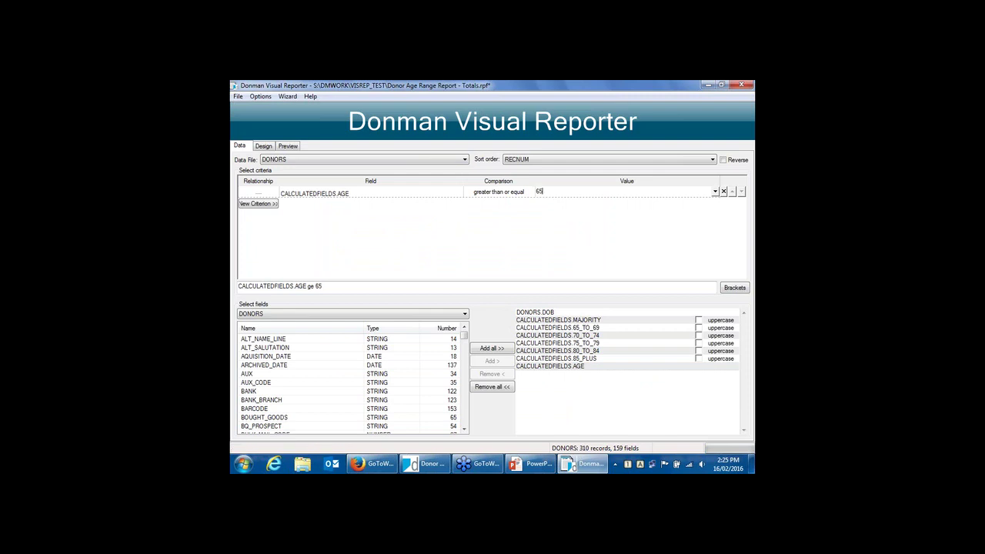
click(545, 211)
click(556, 193)
Step: Add a second criterion joined with "and" that uses the DONORS.DOB field
click(257, 204)
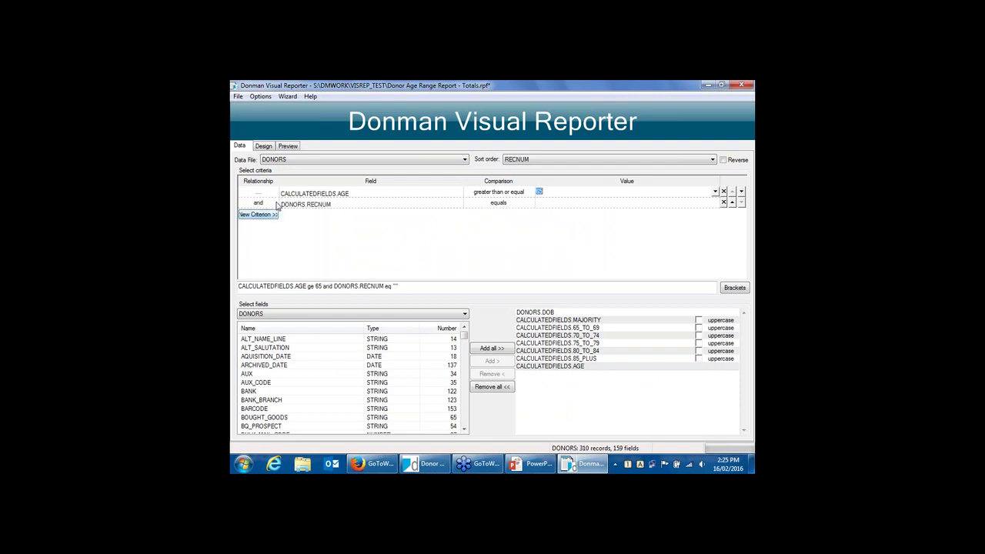
click(350, 204)
click(460, 203)
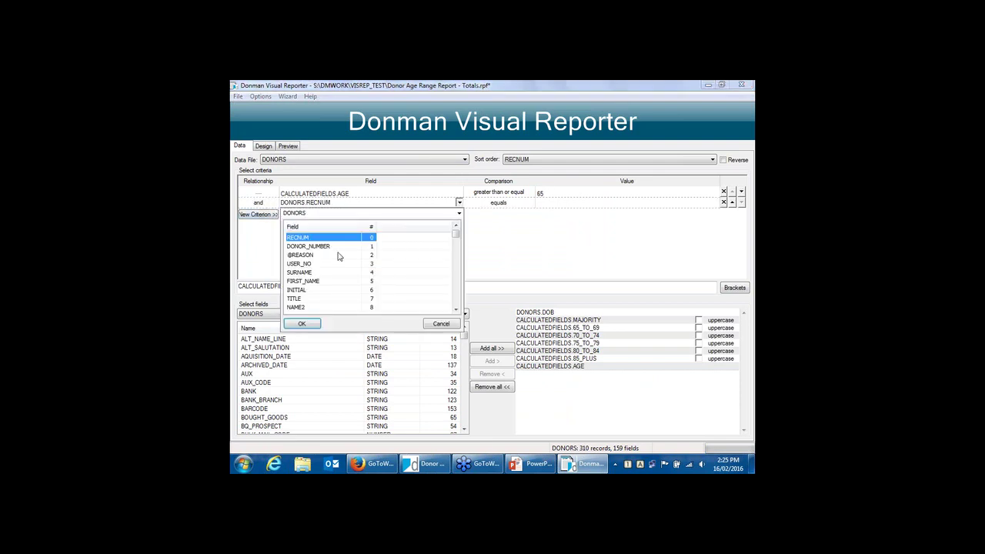
click(305, 256)
text(dob)
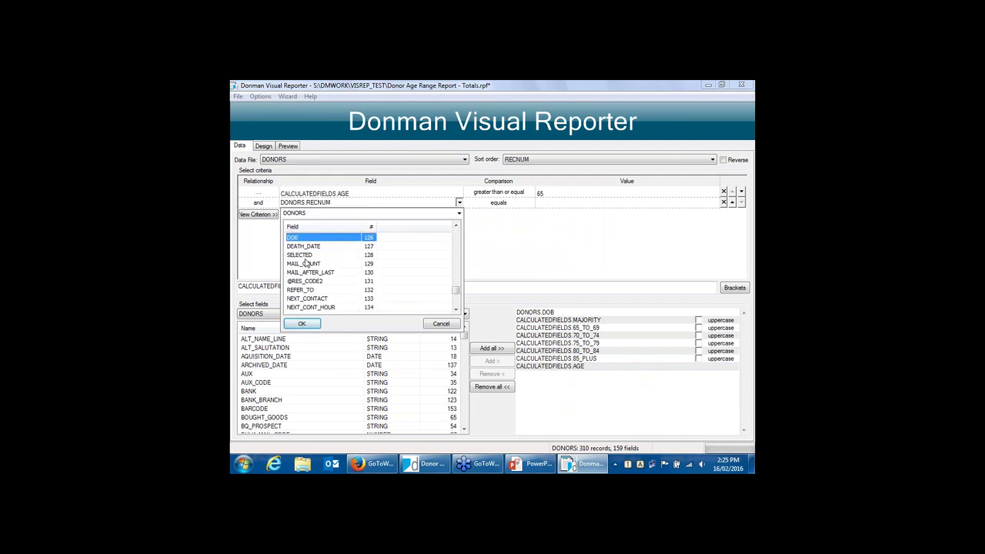
double_click(311, 238)
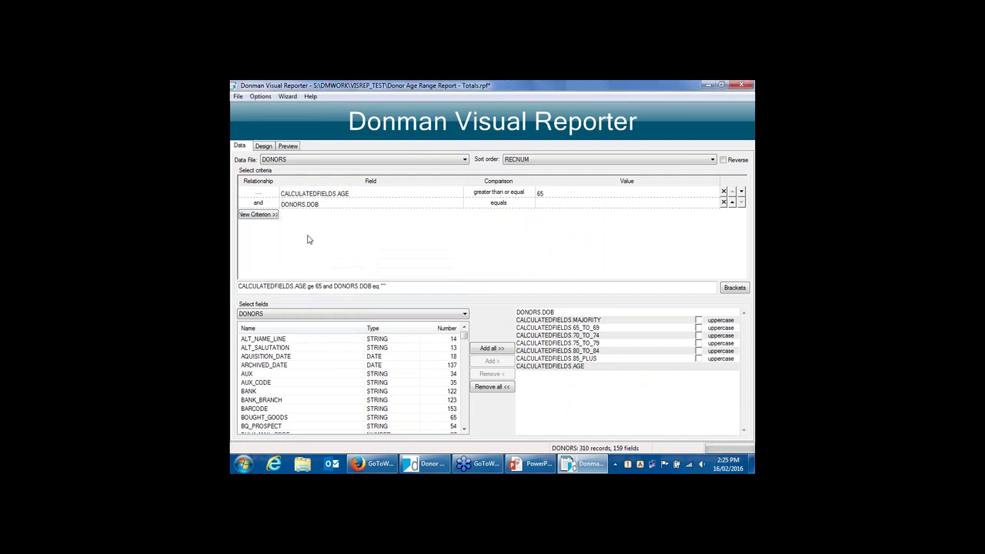
Step: Set the DOB criterion's comparison to greater than or equal
click(506, 204)
click(505, 204)
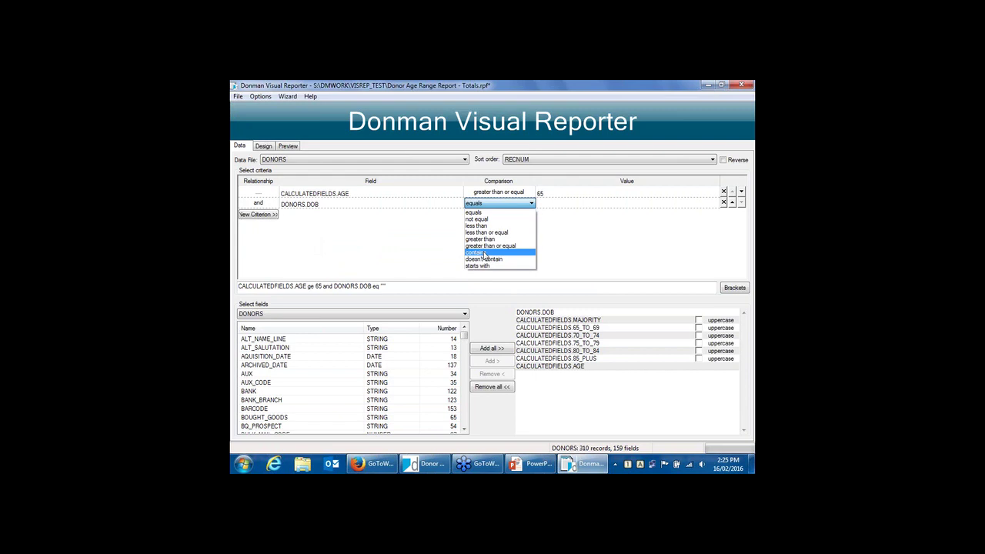
click(480, 245)
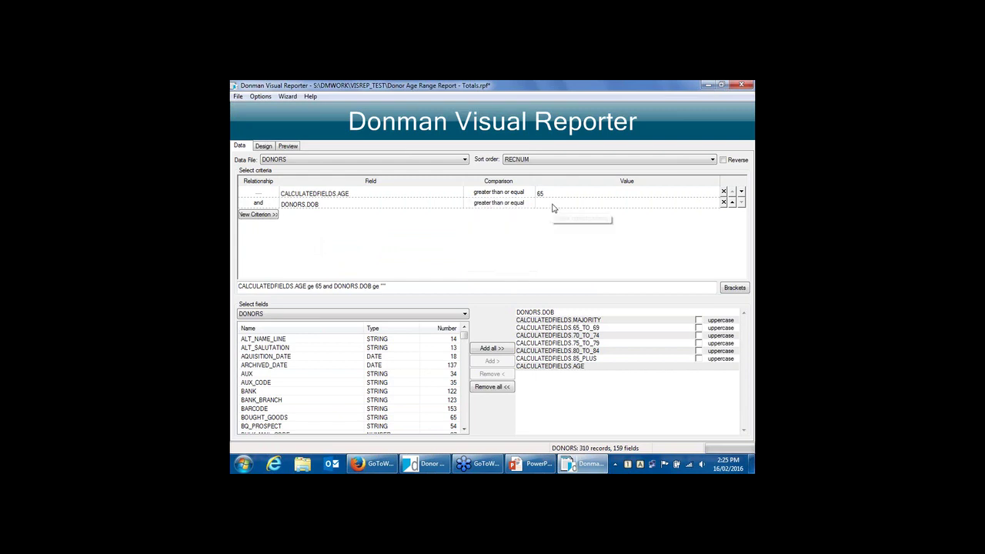
Step: Try Y-Y as the DOB criterion's value and consult the date formula help
click(552, 206)
text(Y)
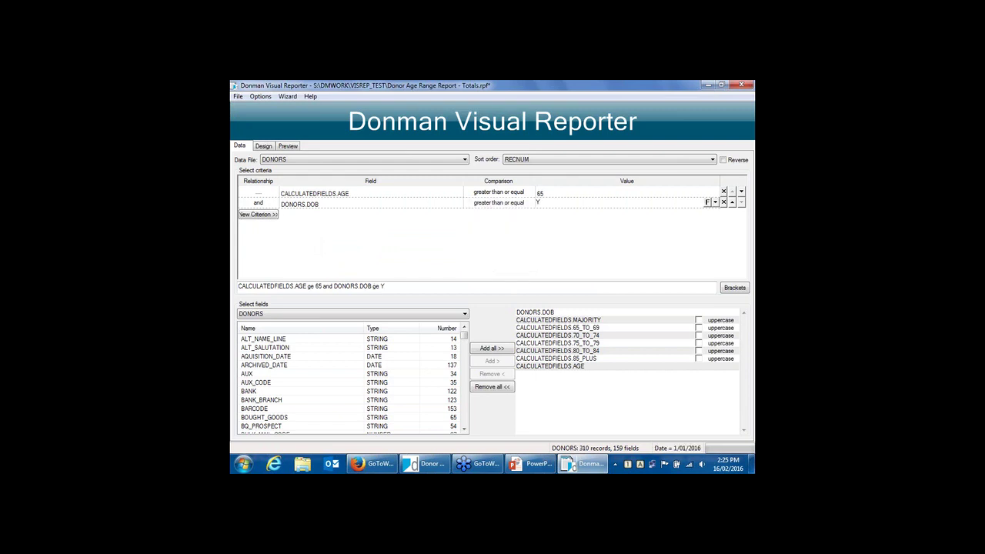
text(-Y)
click(707, 203)
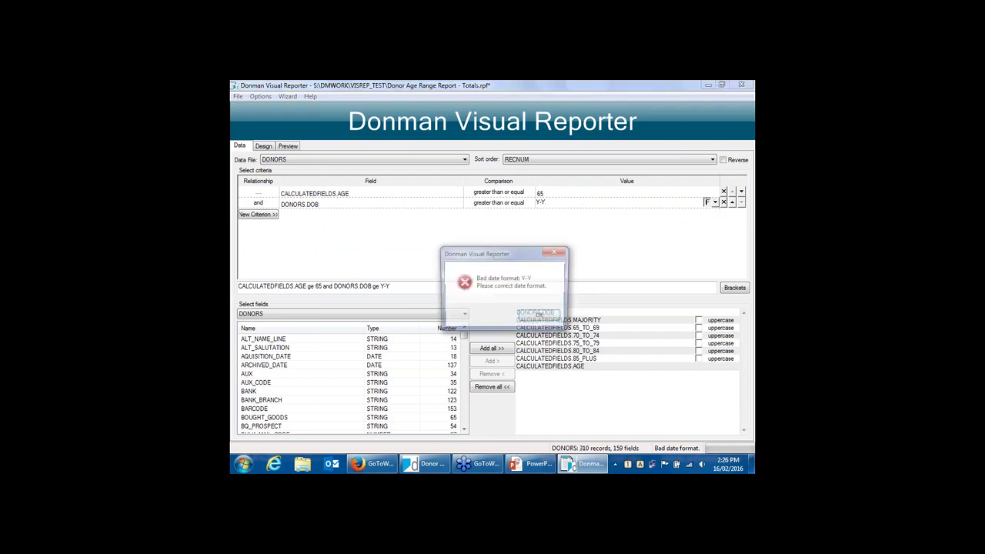
click(539, 318)
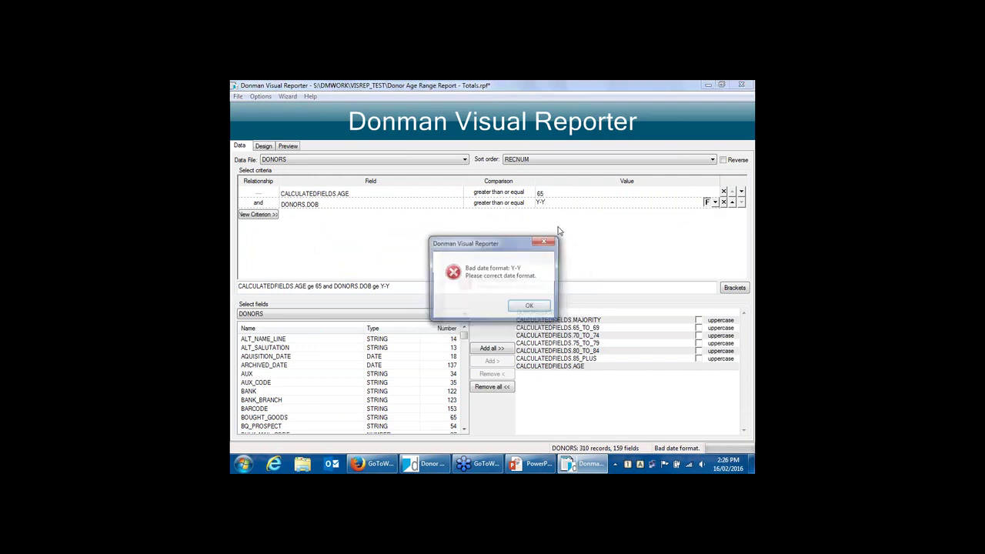
click(530, 306)
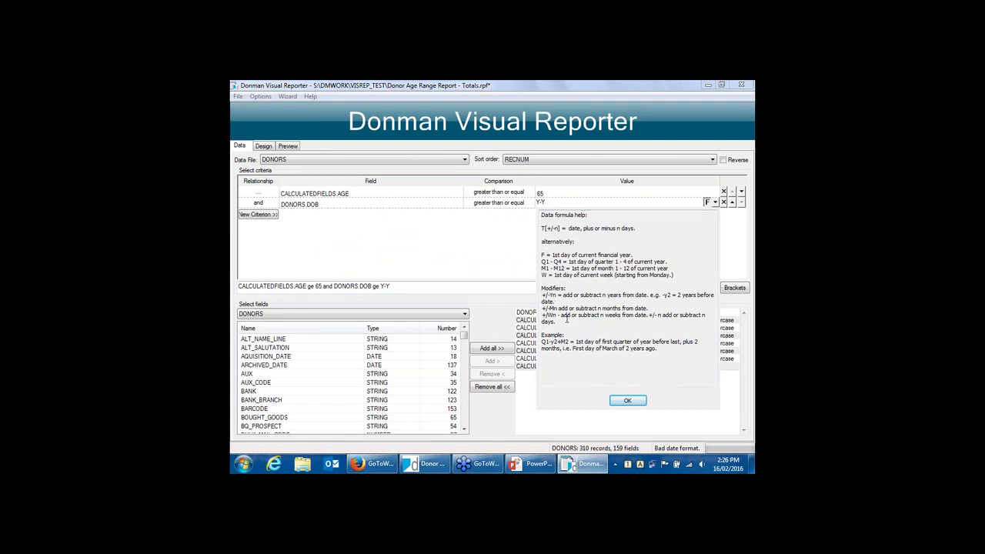
click(637, 401)
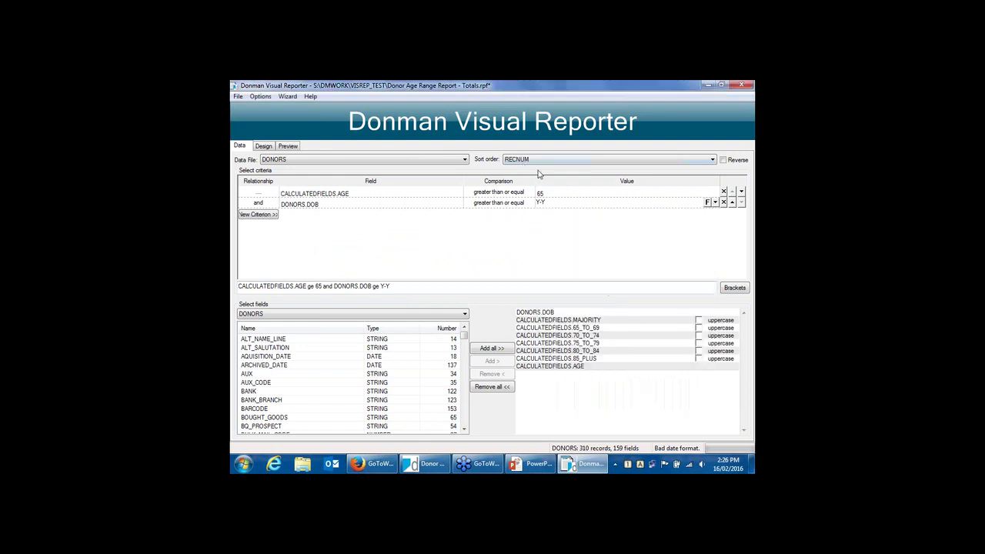
Step: Clear the DOB criterion's value and remove that criterion, keeping only the AGE criterion
click(551, 202)
key(BackSpace)
key(BackSpace)
key(BackSpace)
click(723, 203)
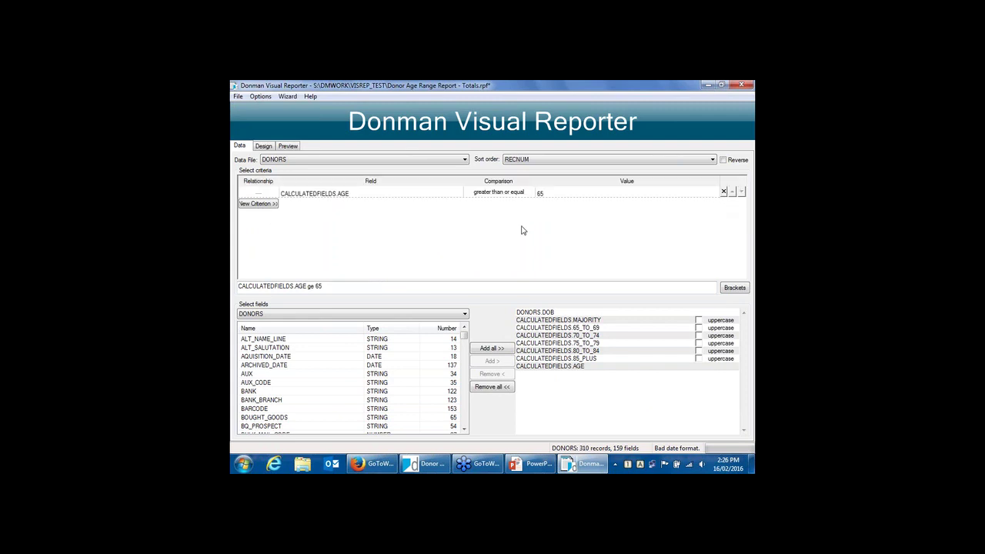
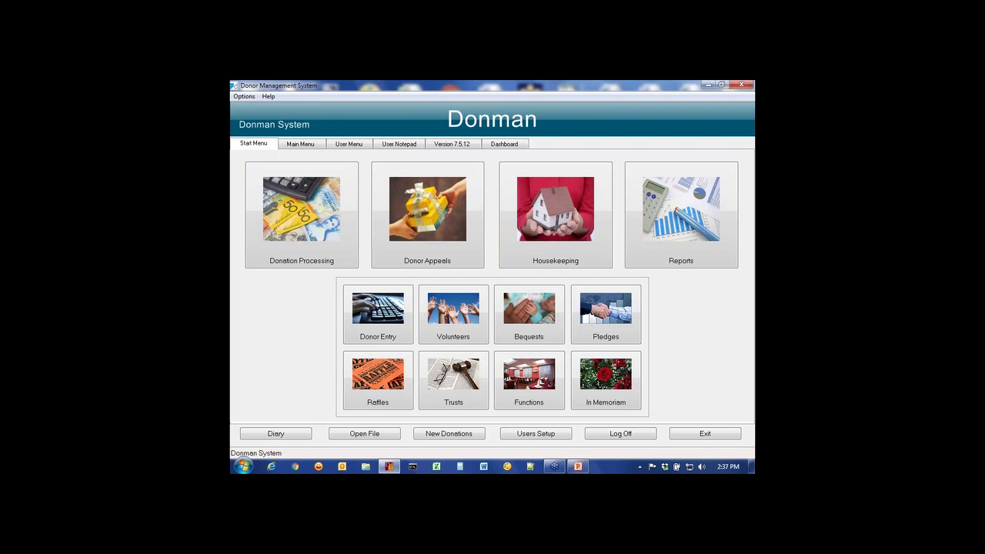
Step: Launch Visual Reporter from Donman's reports and open the report format Example 1.rpf from the Webinar_DMWORK folder
click(685, 224)
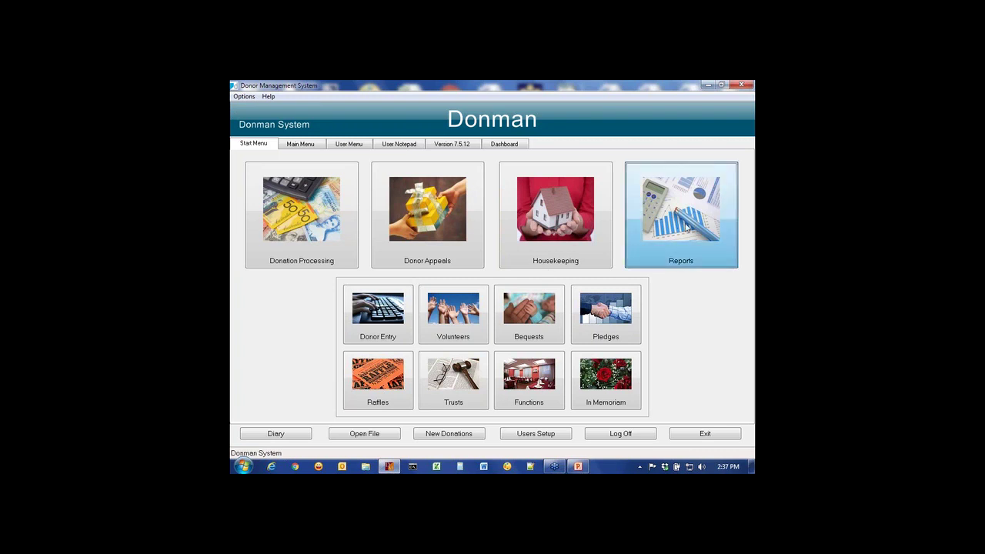
click(299, 236)
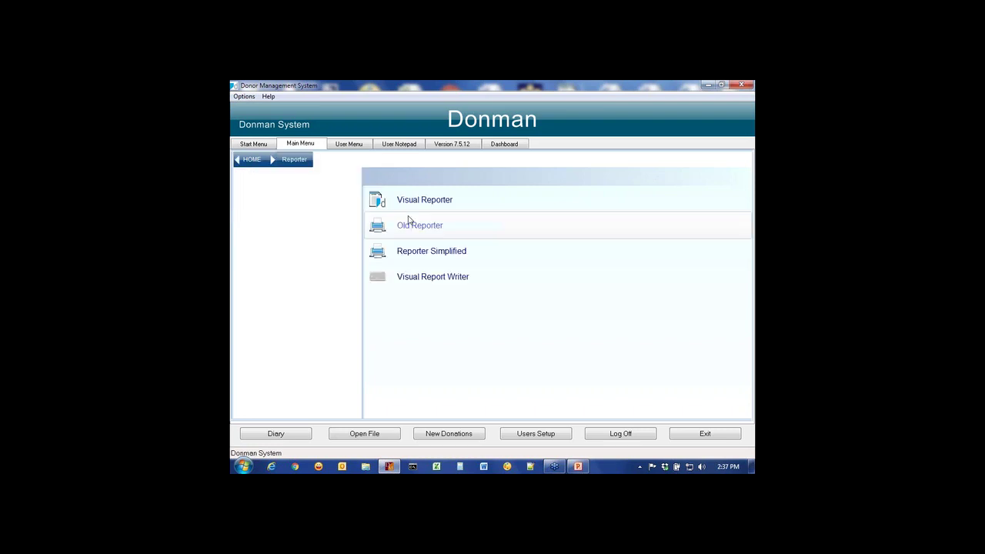
click(427, 202)
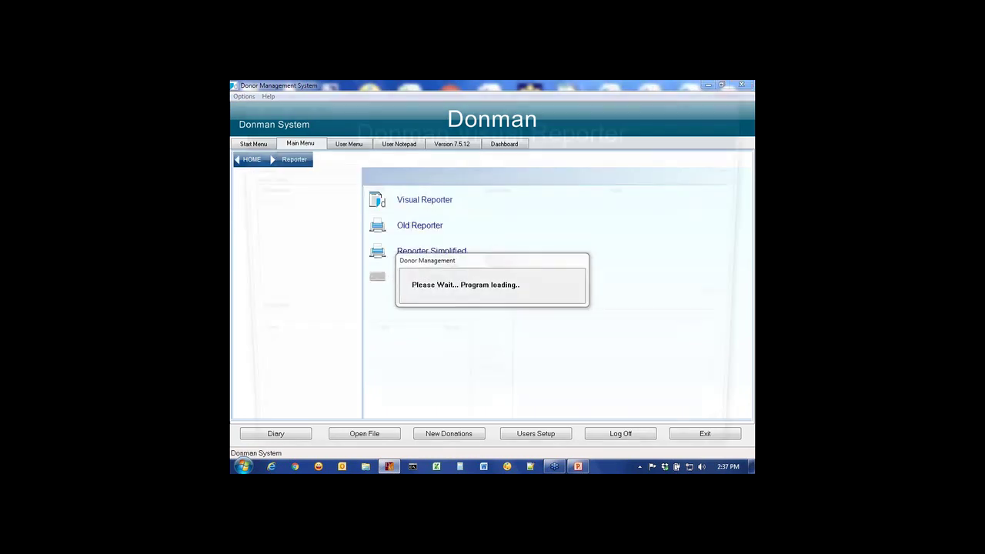
click(239, 104)
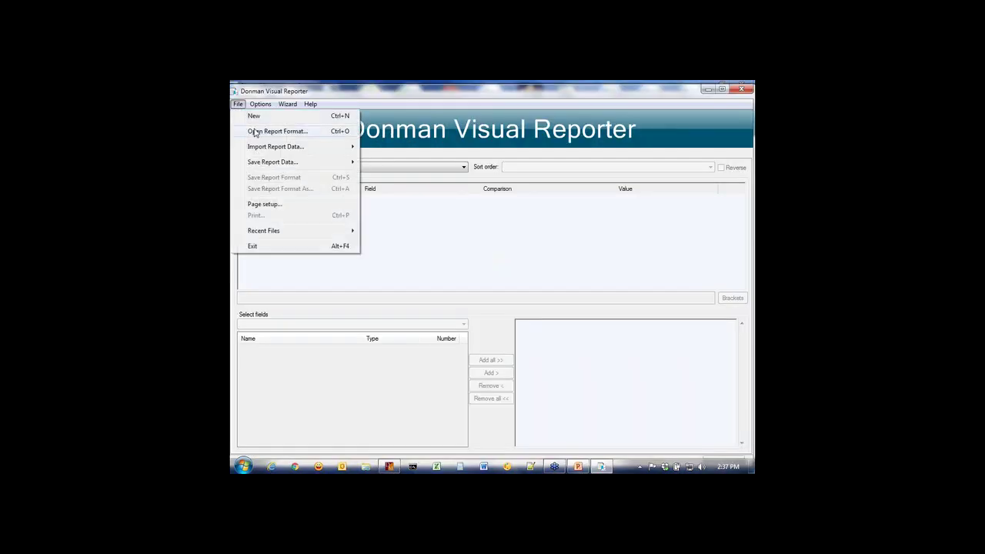
click(254, 132)
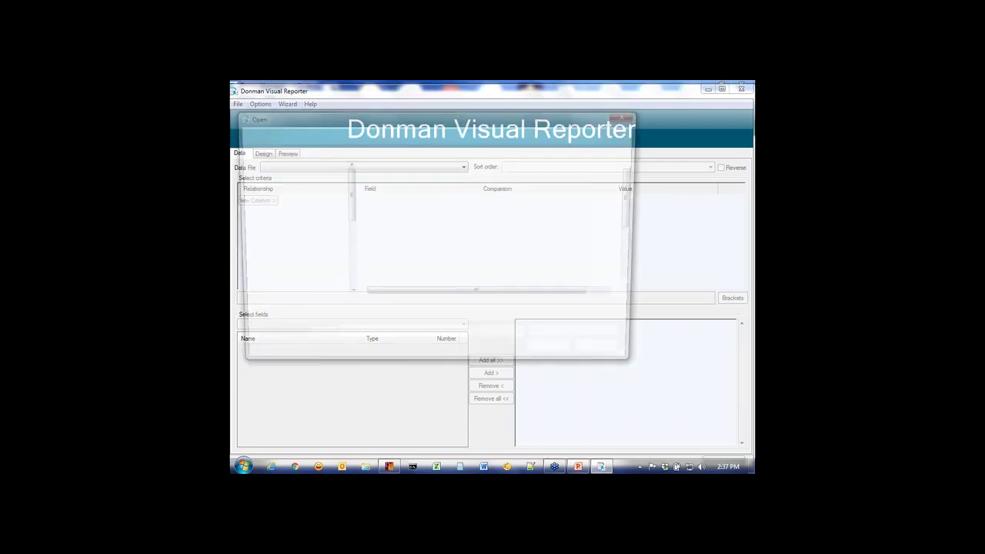
click(399, 201)
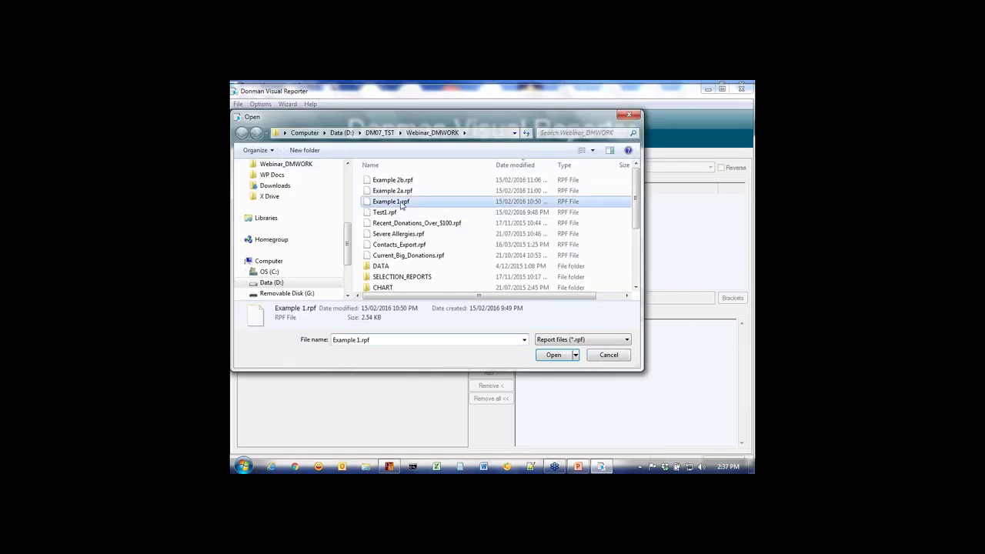
double_click(400, 203)
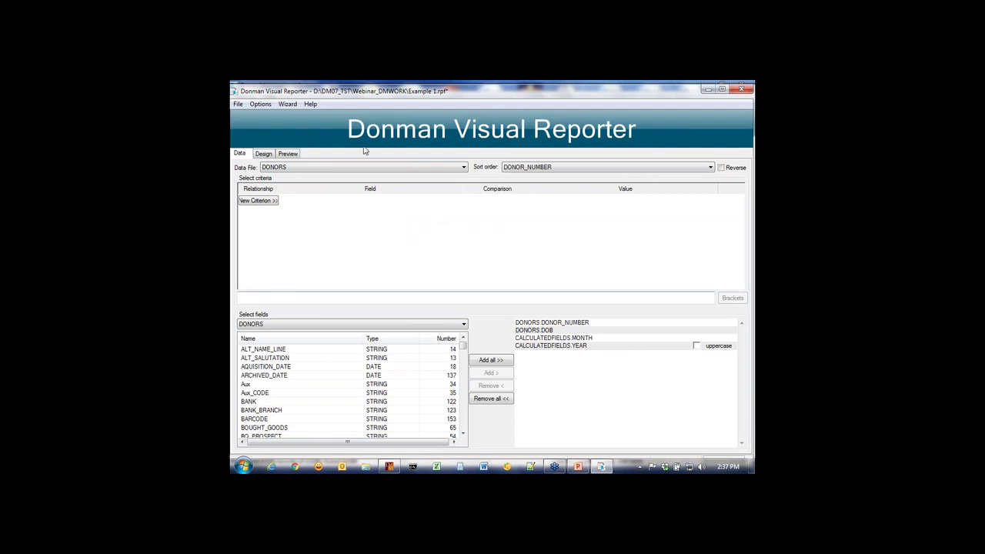
Step: Review the formulas of the MONTH and YEAR calculated fields and preview the unfiltered report
click(264, 154)
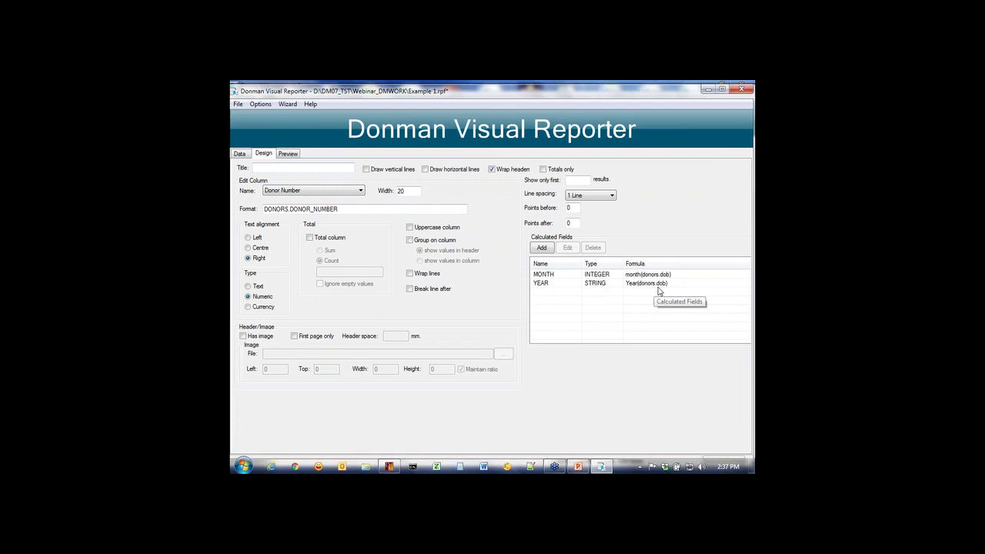
click(288, 153)
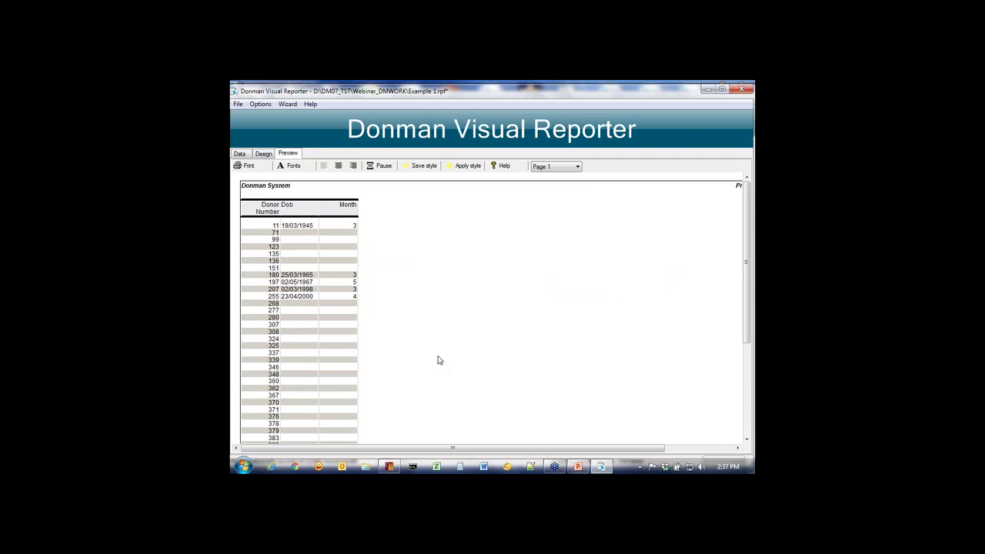
Step: Add a criterion requiring CALCULATEDFIELDS.MONTH to equal 3 and preview the filtered report
click(242, 156)
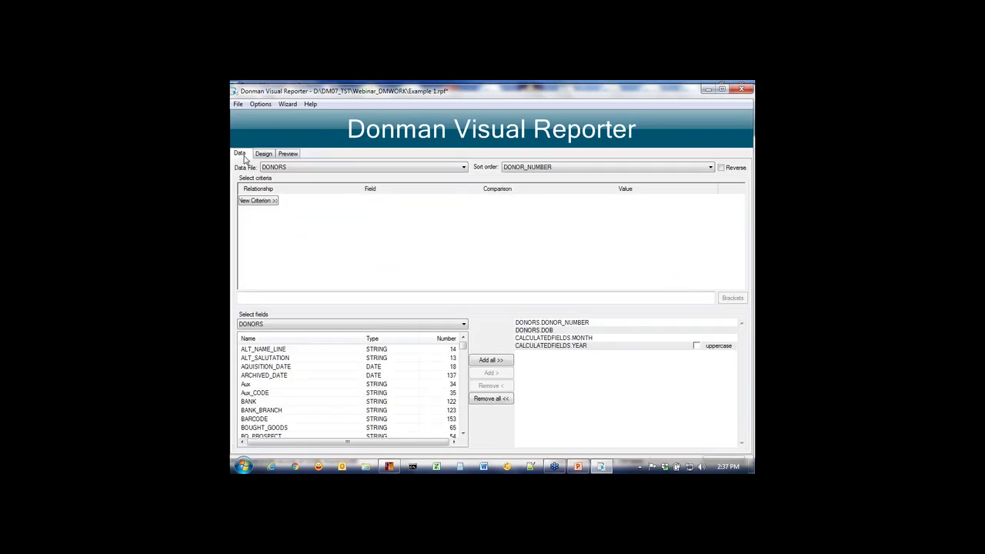
click(257, 203)
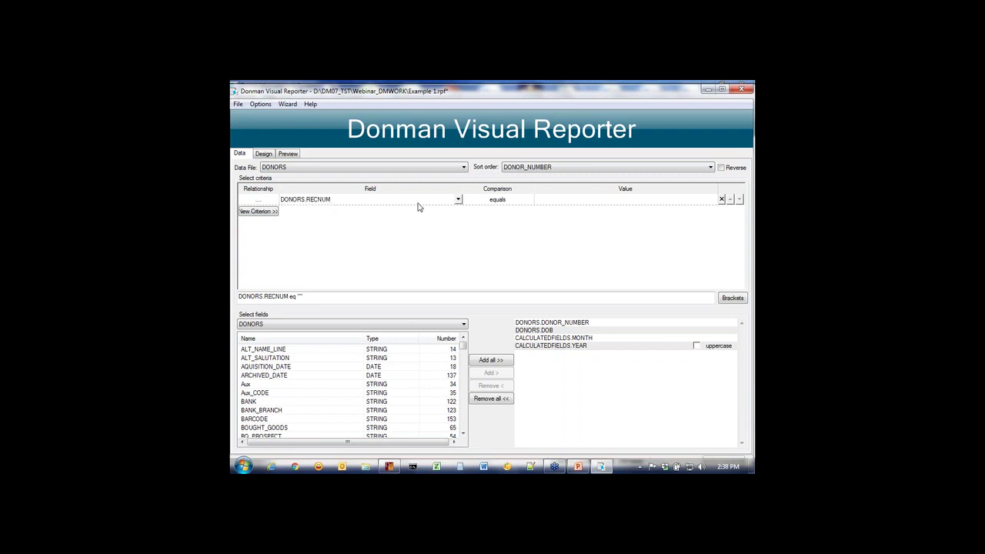
click(458, 200)
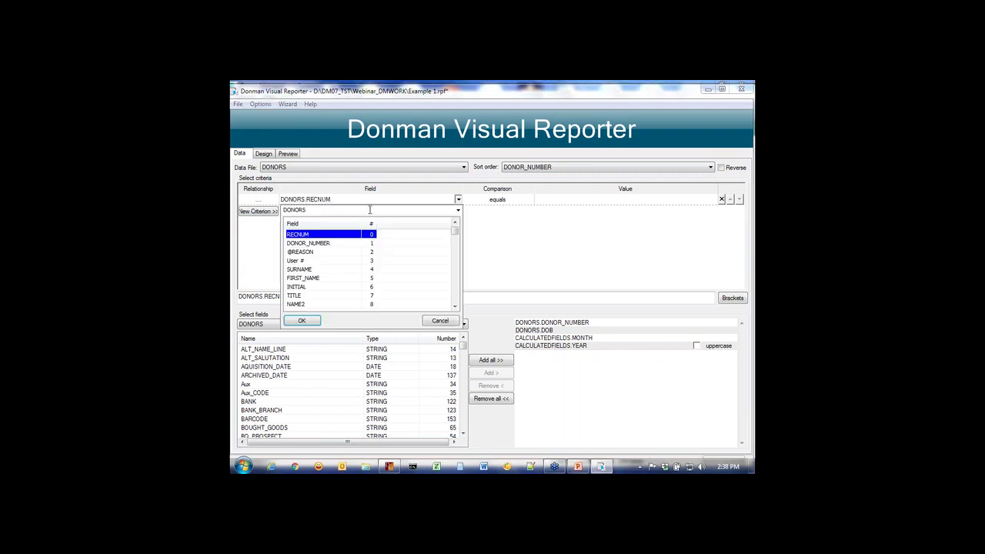
click(458, 211)
click(397, 231)
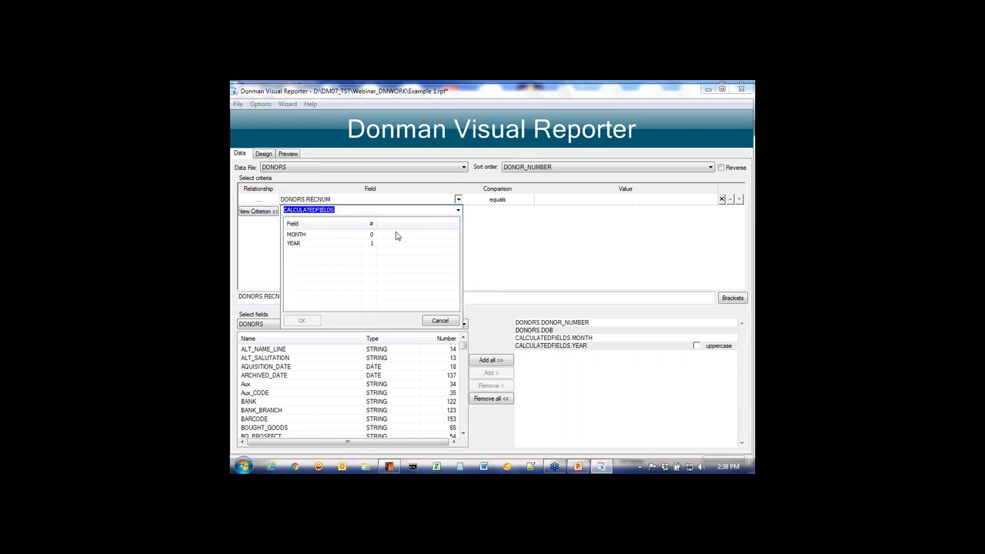
double_click(303, 237)
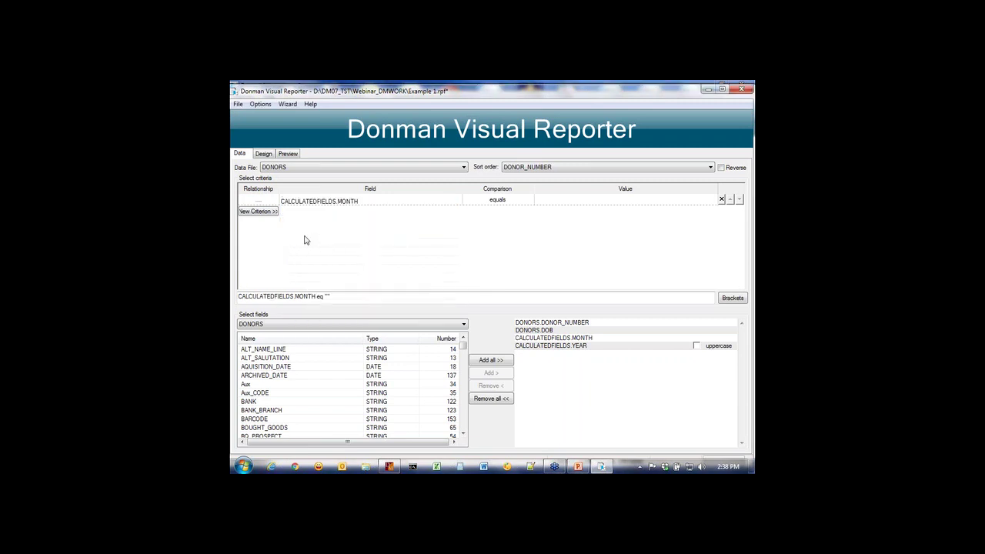
click(549, 201)
text(3)
click(291, 155)
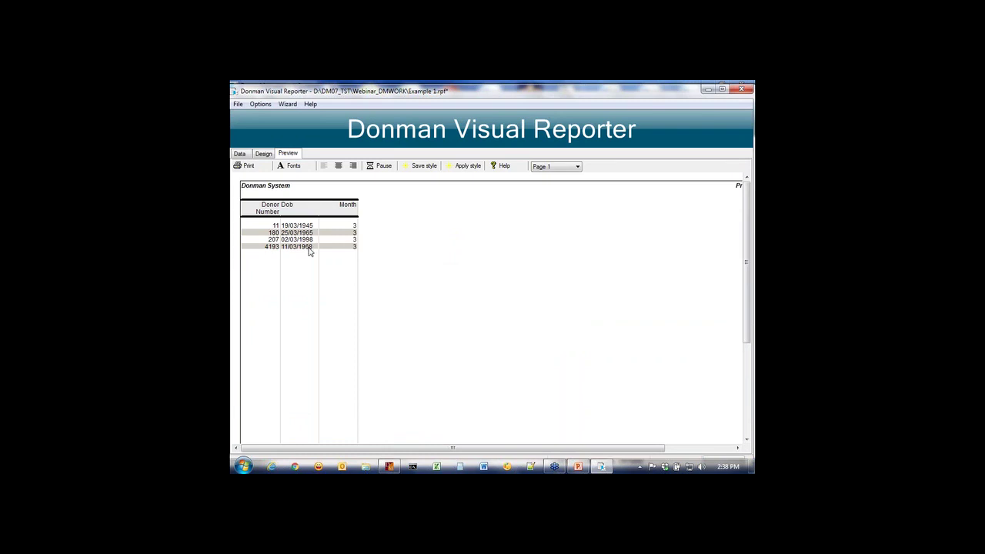
Step: Set the MONTH criterion's value to 4 and preview the report again
click(241, 154)
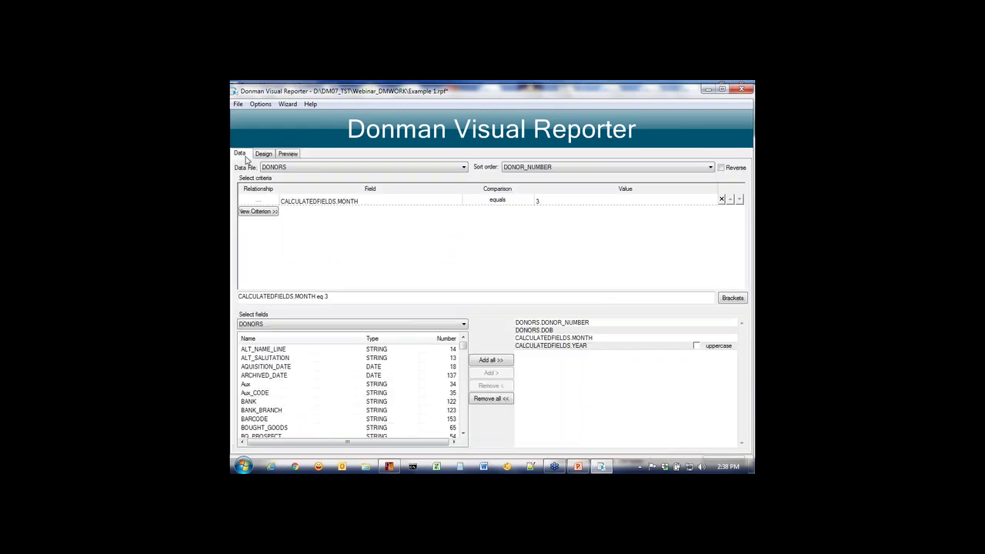
click(545, 202)
text(4)
click(285, 153)
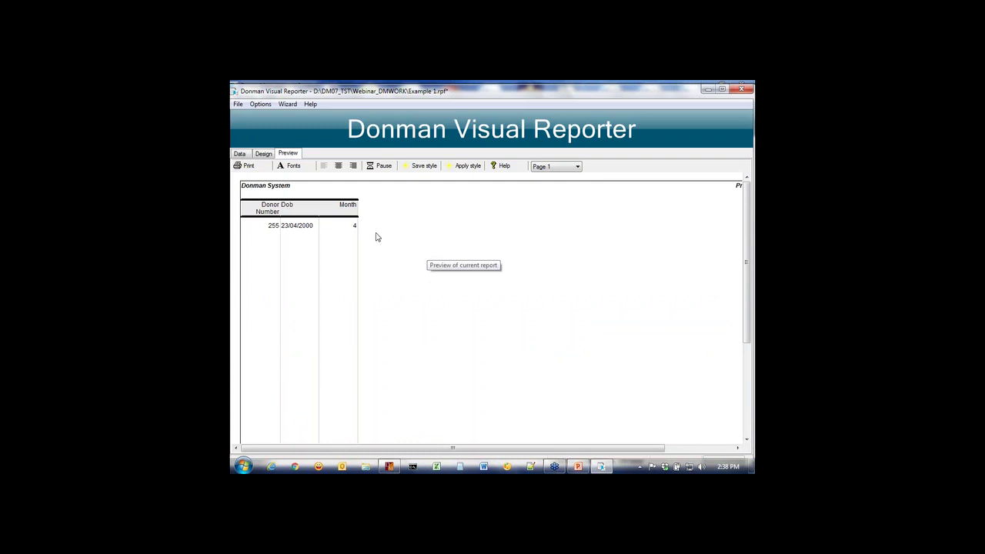
Step: Open the report format Example 2a.rpf without saving the changes to Example 1
click(237, 105)
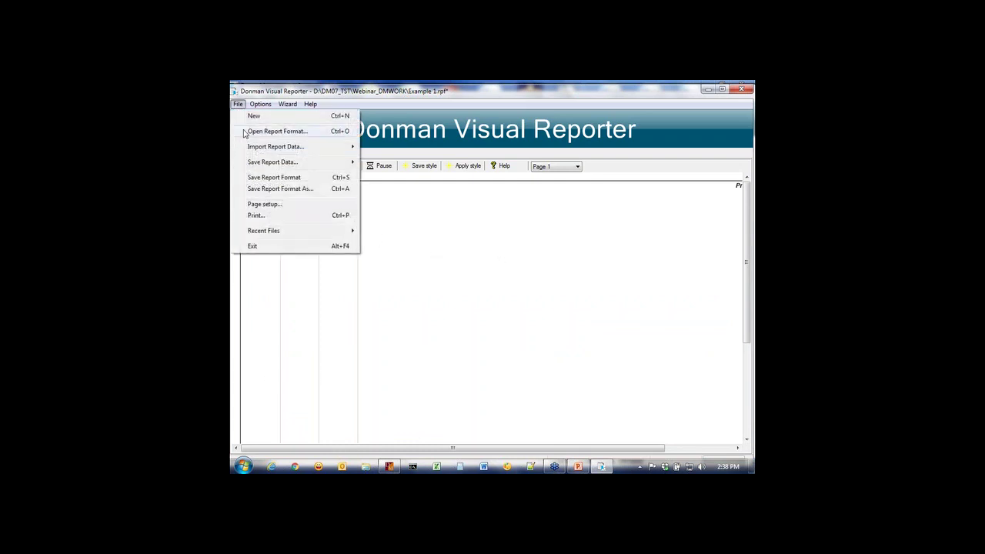
click(261, 131)
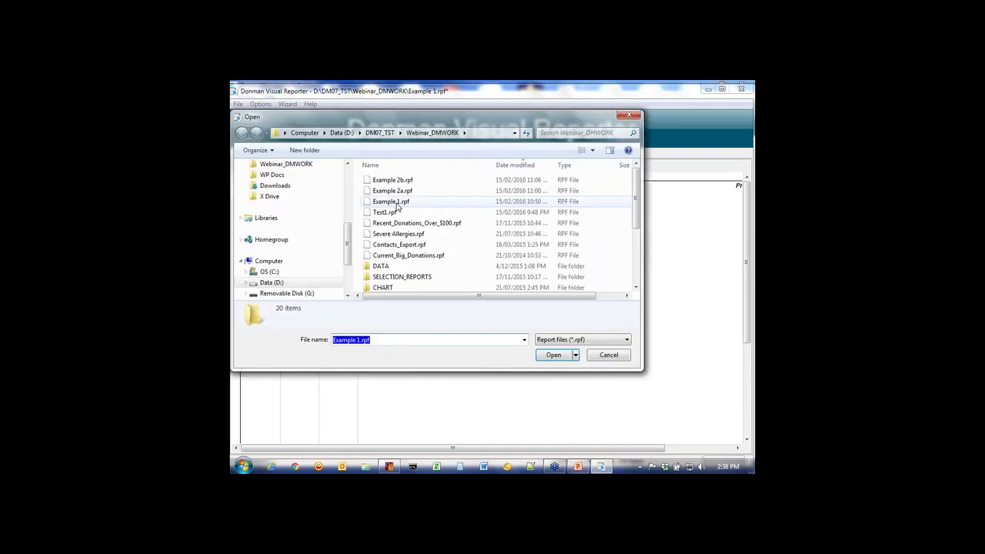
click(393, 190)
double_click(392, 190)
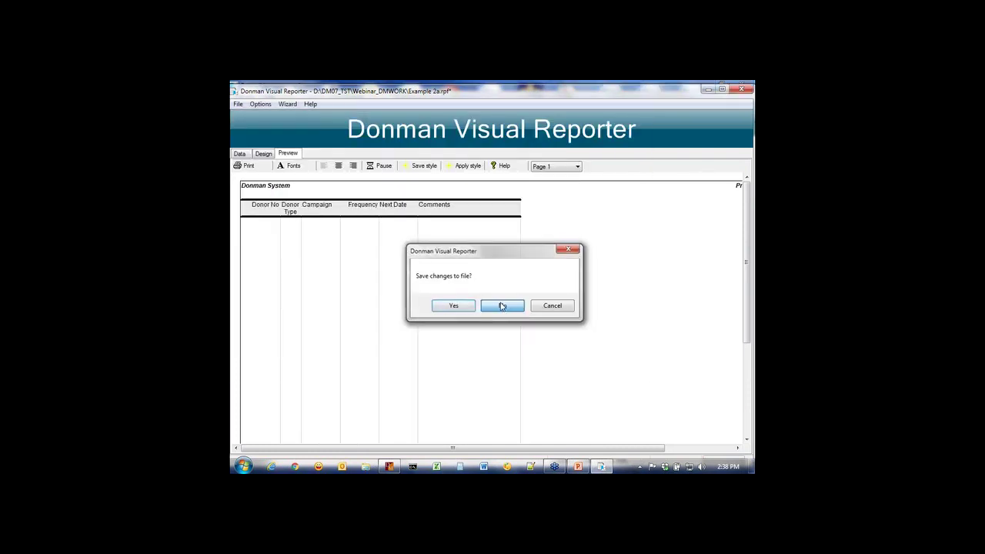
click(503, 304)
Step: Review the pledge report's selected fields and calculated fields, and examine the definition of the LAPSED field
click(240, 154)
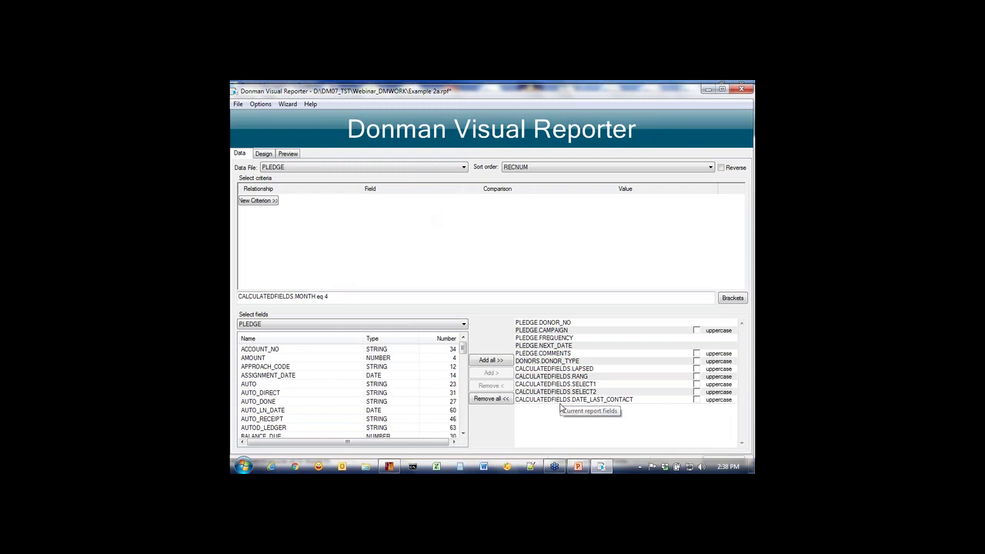
click(263, 154)
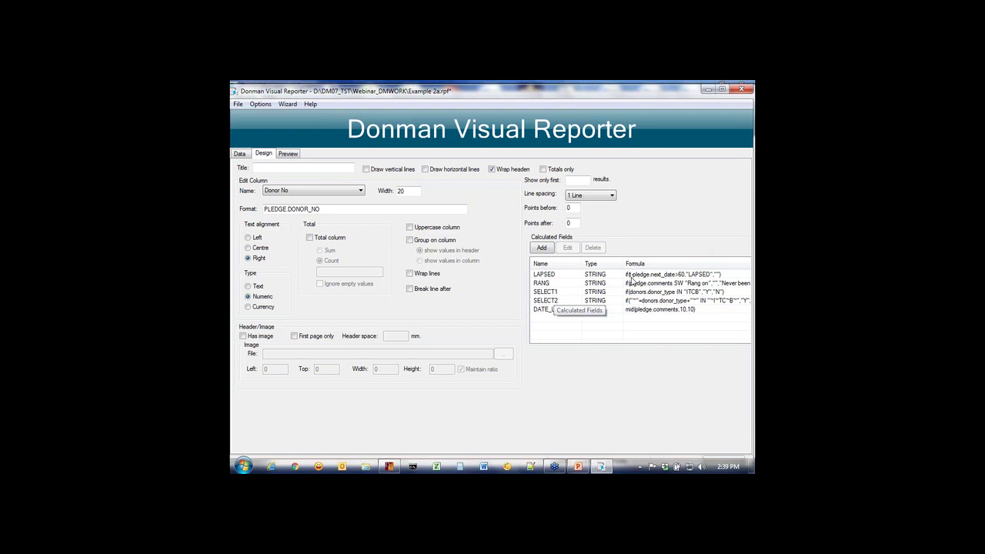
double_click(631, 276)
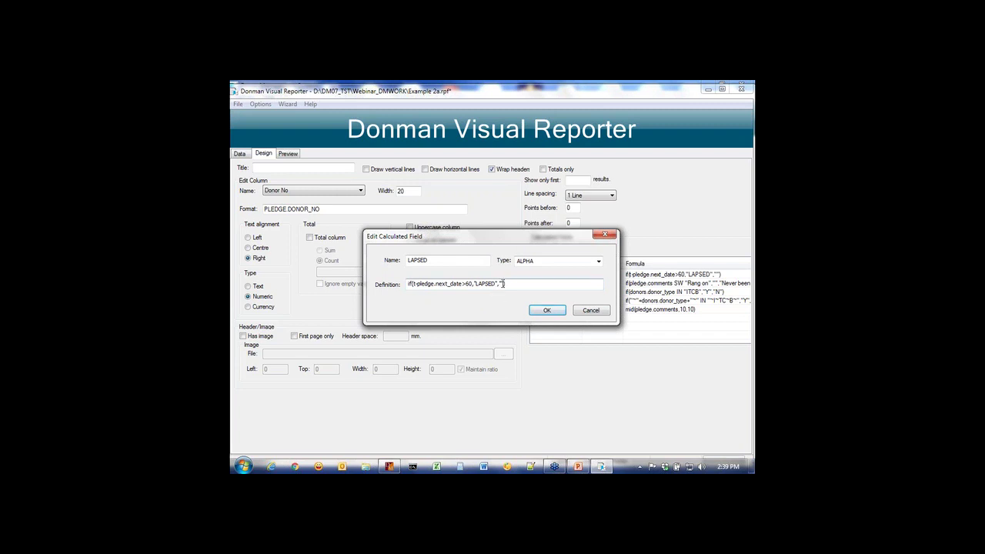
click(542, 311)
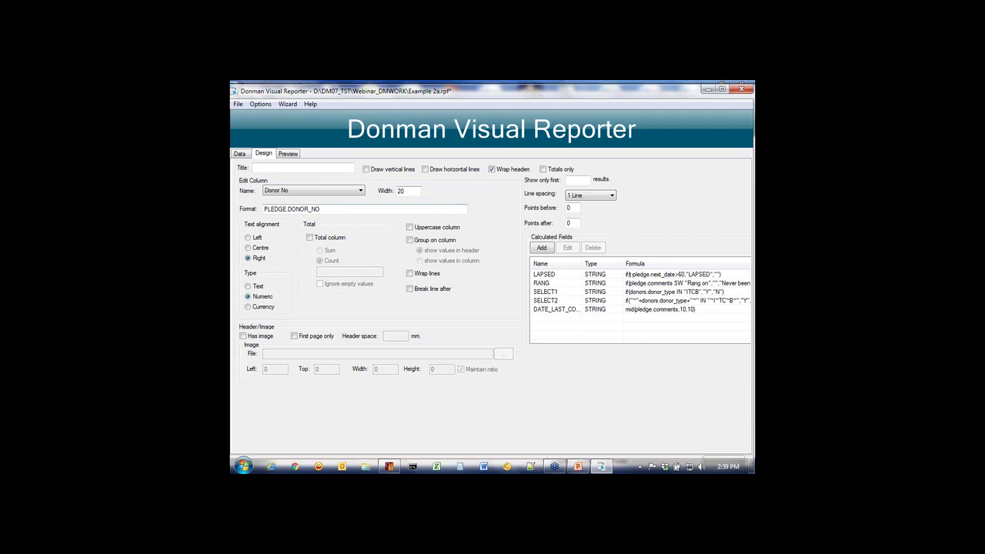
Step: Preview the pledge report's comments and examine the definition of the RANG calculated field
click(288, 153)
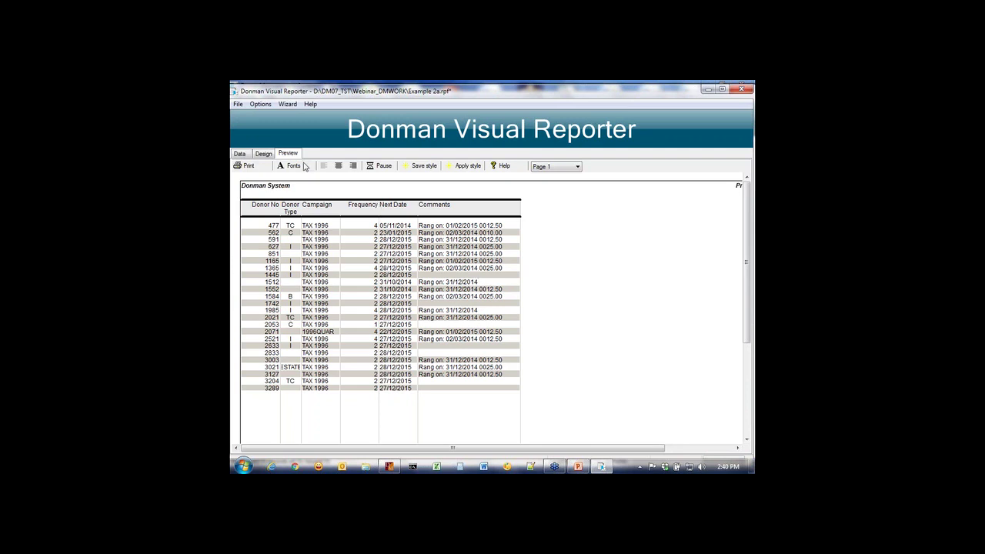
click(264, 154)
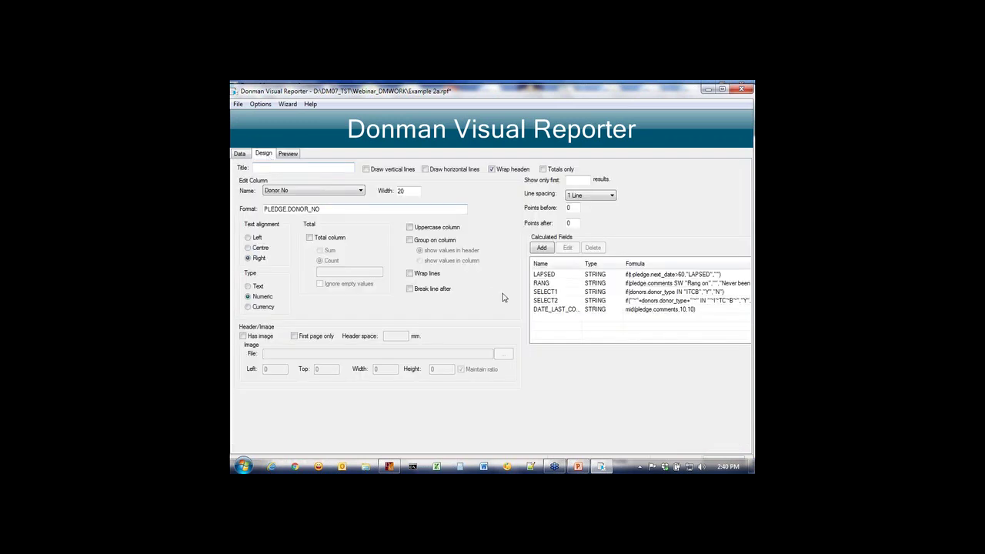
double_click(546, 284)
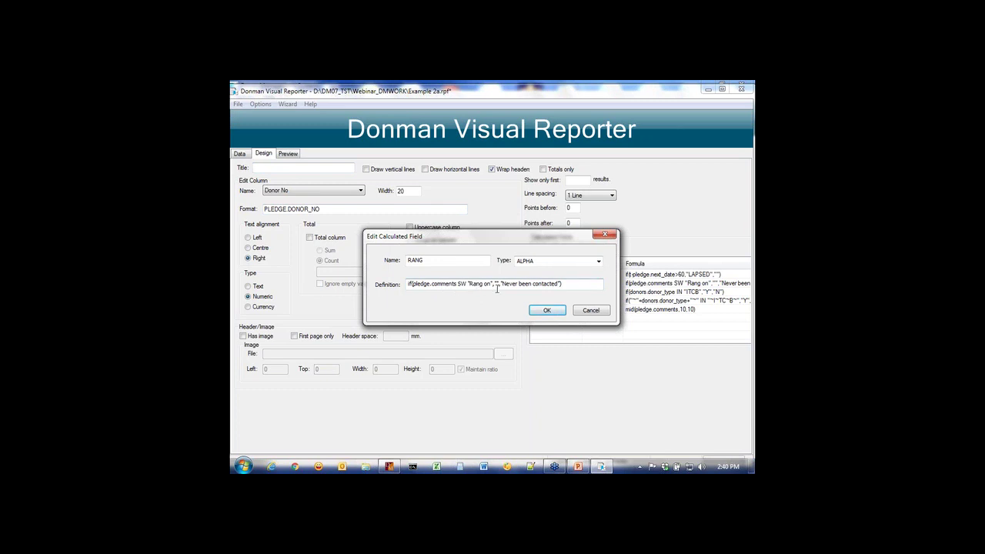
click(547, 311)
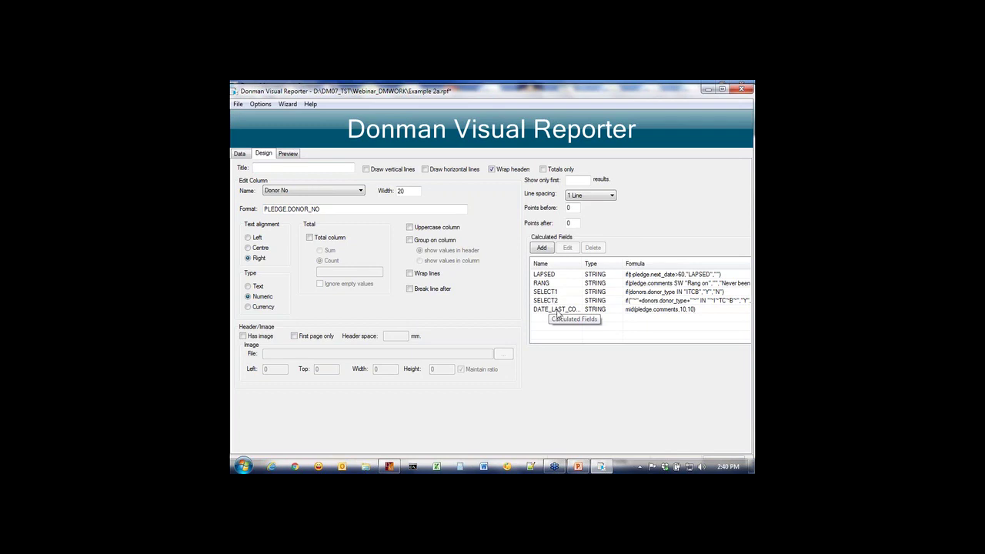
Step: Examine the definition of the DATE_LAST_CONTACT calculated field and compare it with the comments in the report preview
click(555, 309)
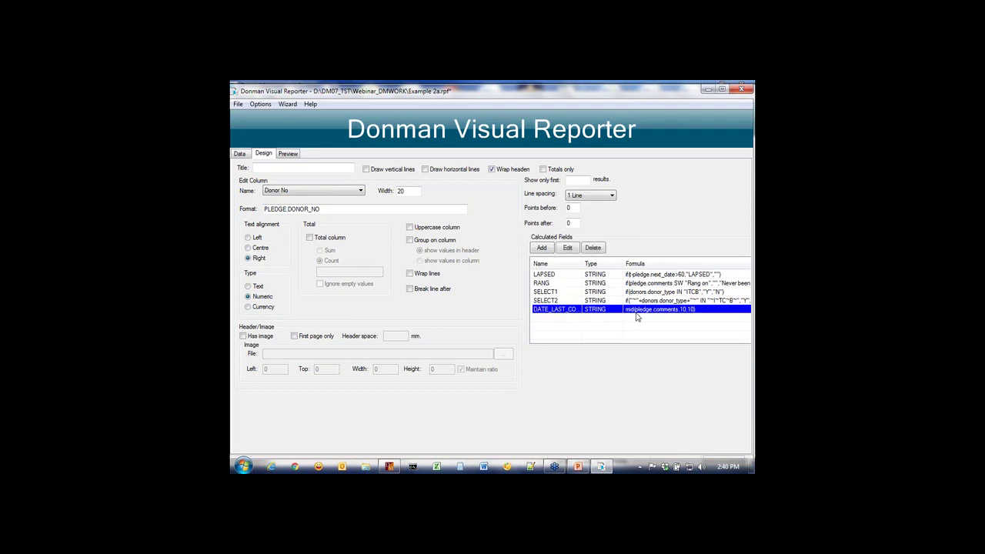
double_click(559, 311)
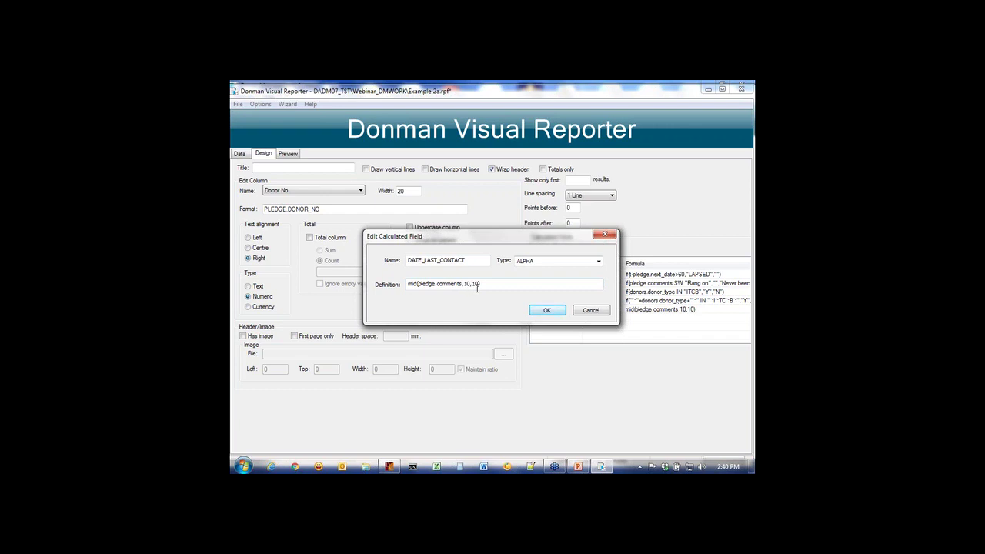
click(546, 310)
click(288, 154)
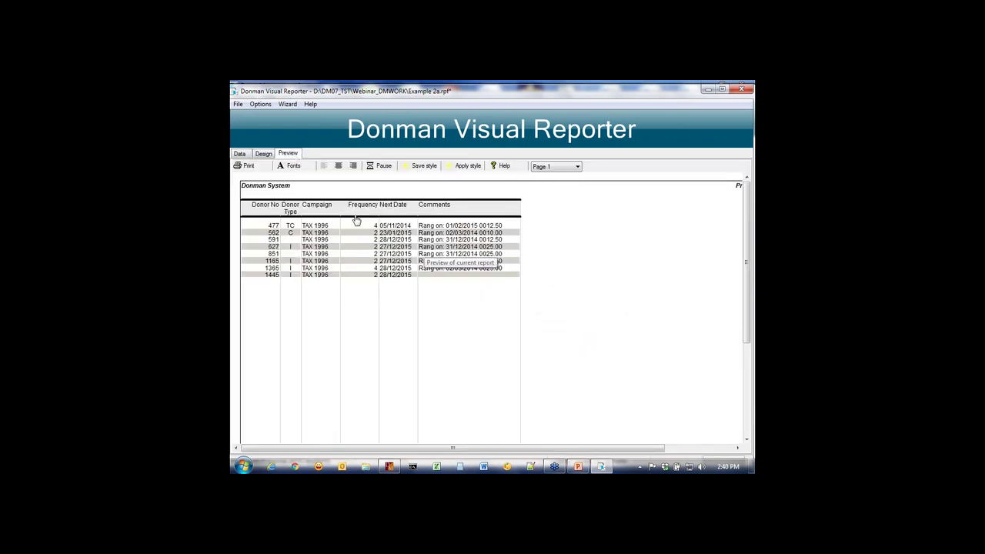
Step: Try to add the DATE_LAST_CONTACT calculated field to the report's selected fields and preview the report
click(240, 154)
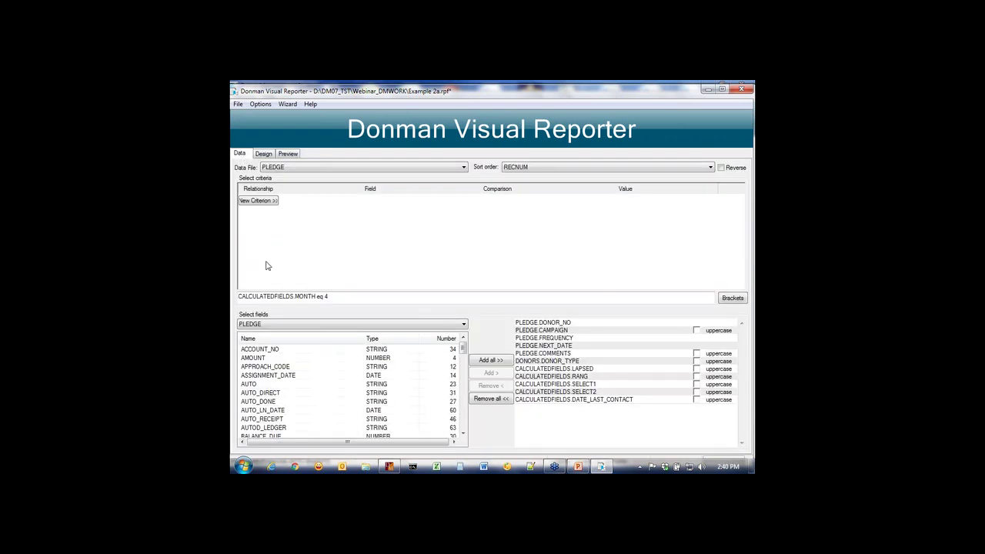
click(302, 326)
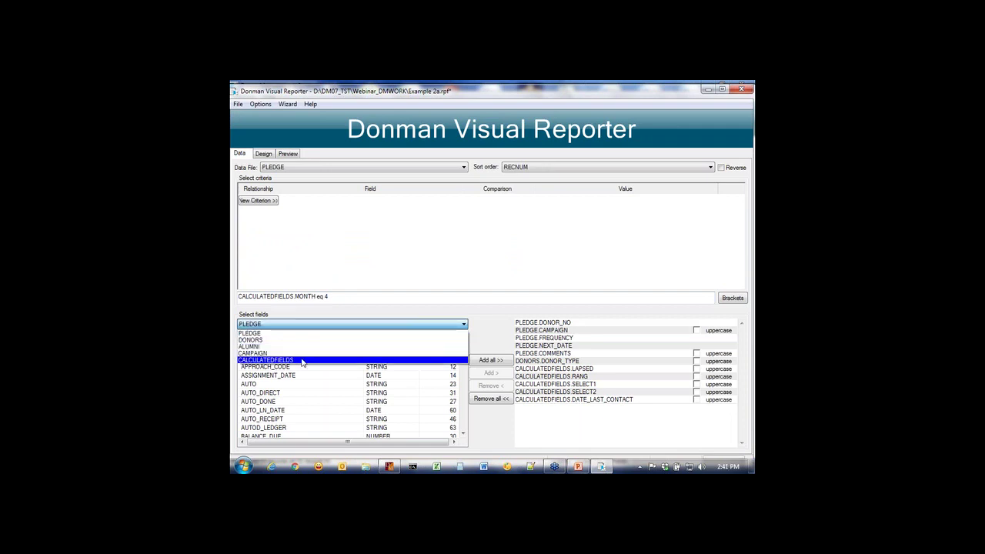
click(303, 361)
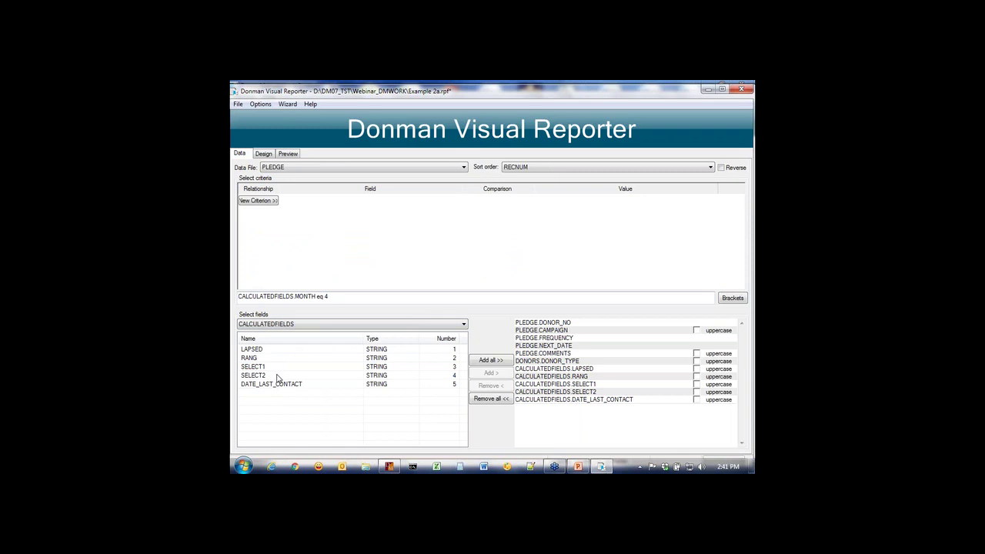
double_click(280, 385)
click(289, 154)
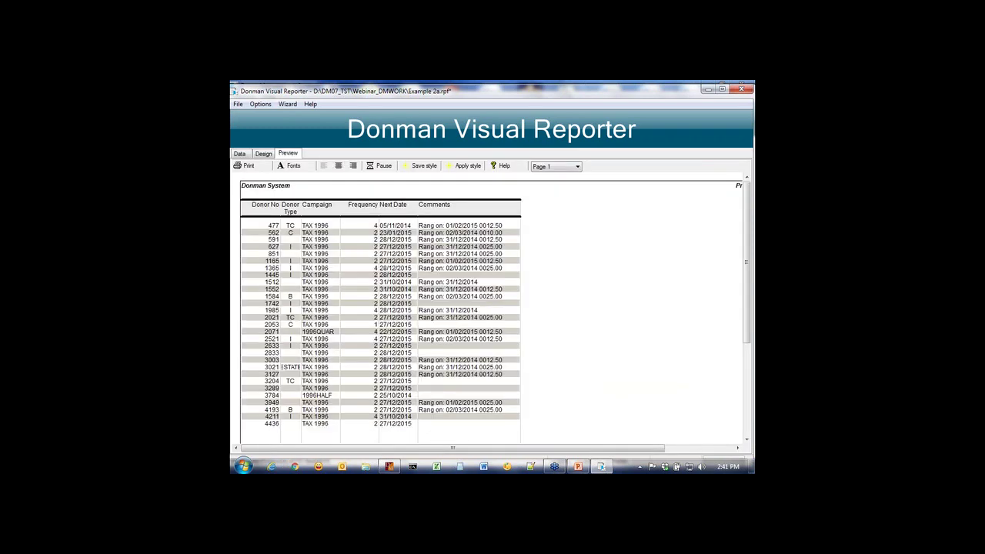
click(240, 153)
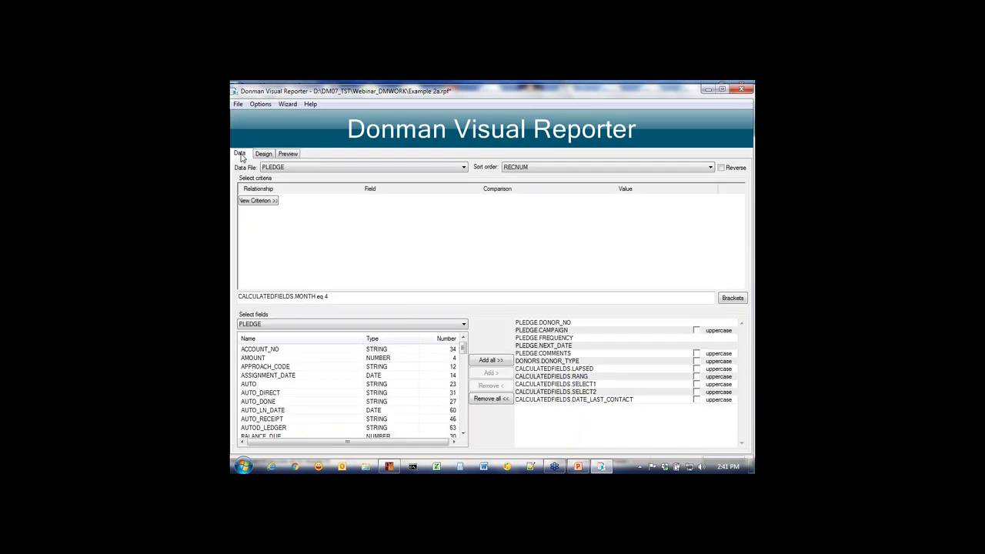
click(290, 155)
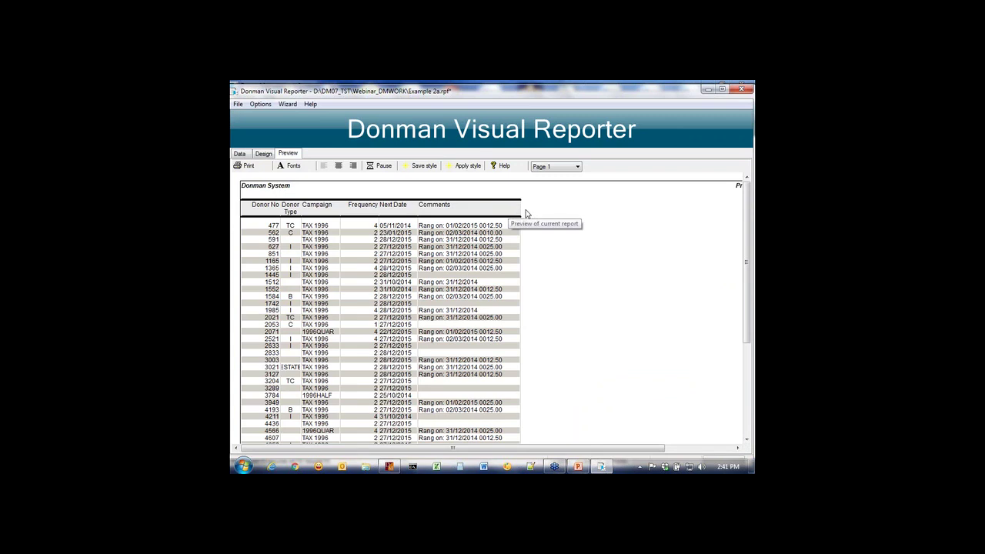
Step: Examine the definition of the SELECT1 calculated field and preview the donor types in the report
click(240, 154)
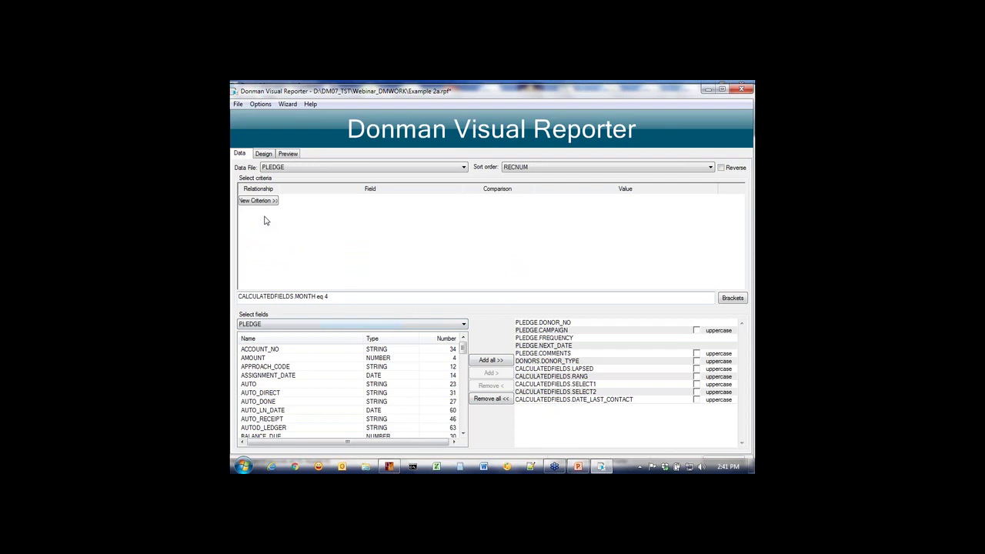
click(261, 155)
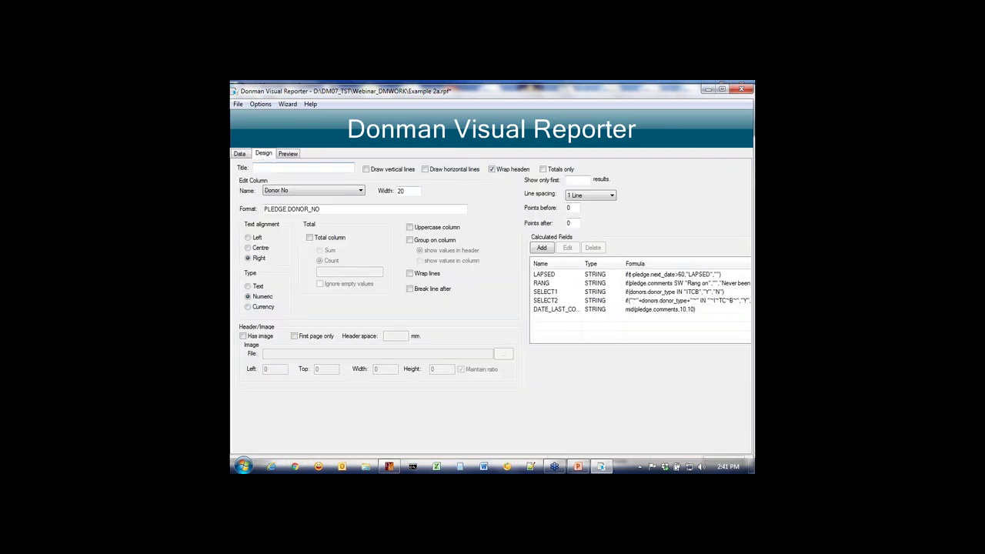
click(551, 292)
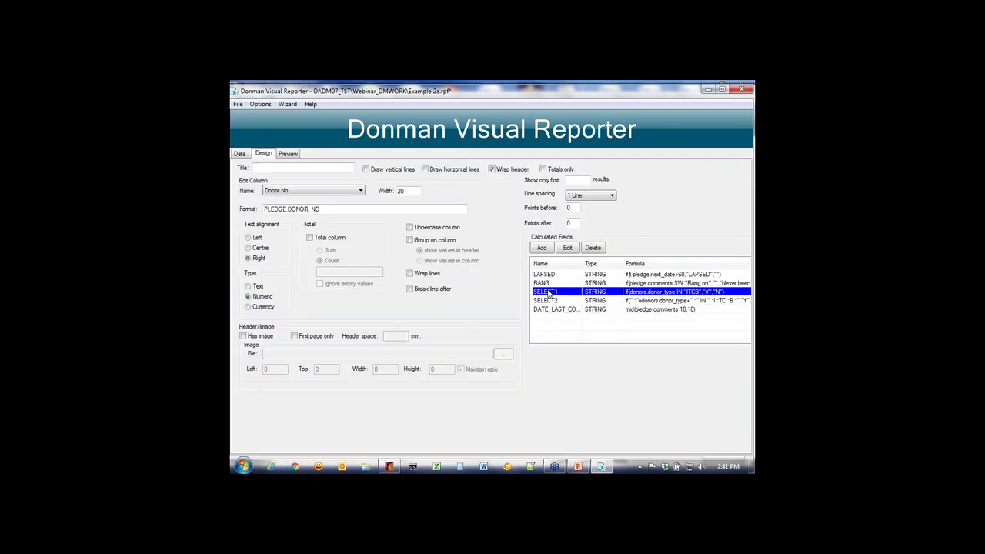
double_click(548, 294)
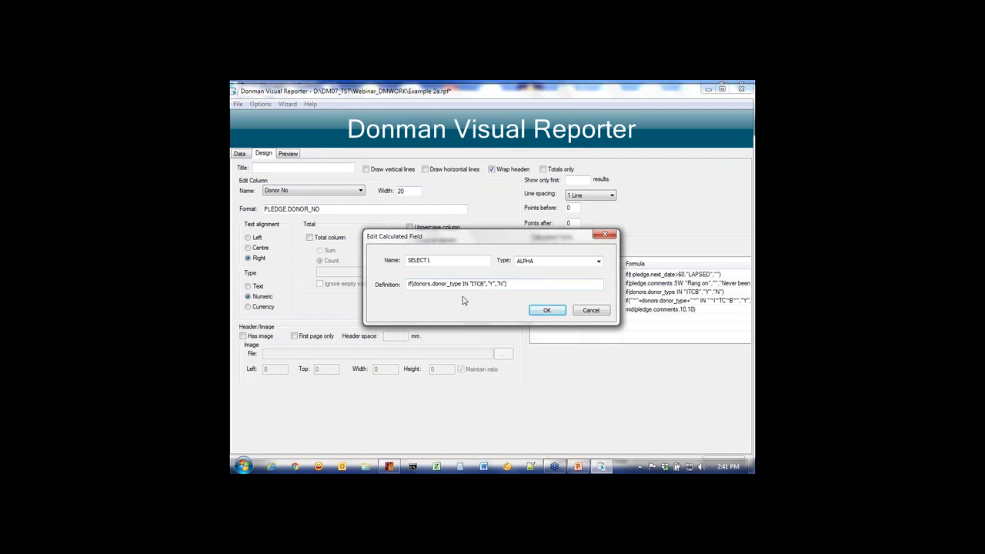
click(588, 315)
click(288, 153)
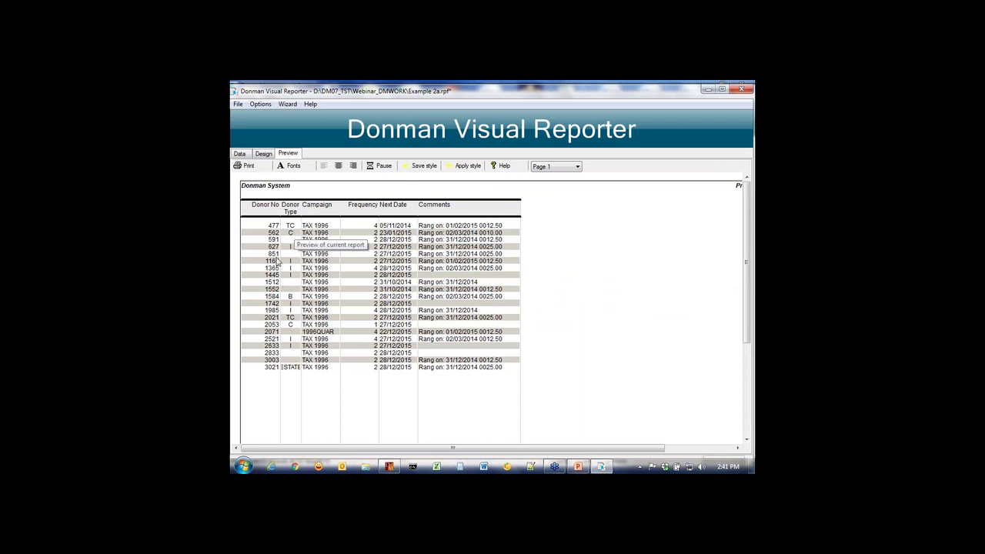
Step: Add a selection criterion requiring DONORS.DONOR_TYPE to equal I
click(239, 154)
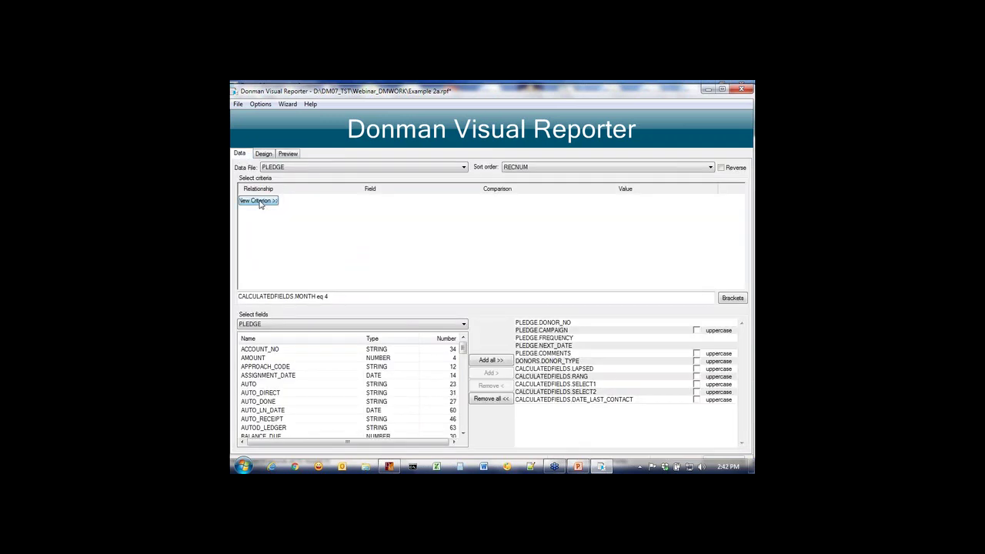
click(259, 201)
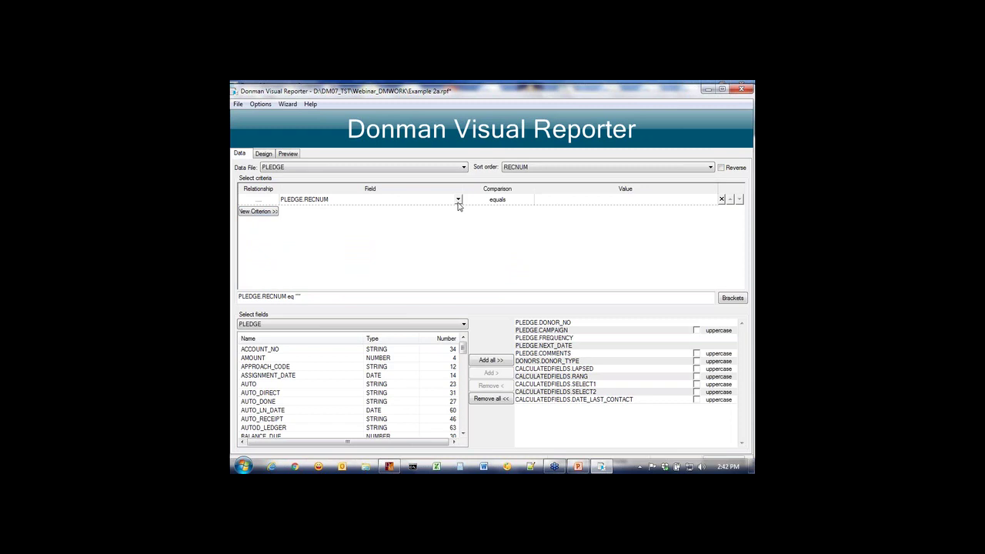
click(458, 200)
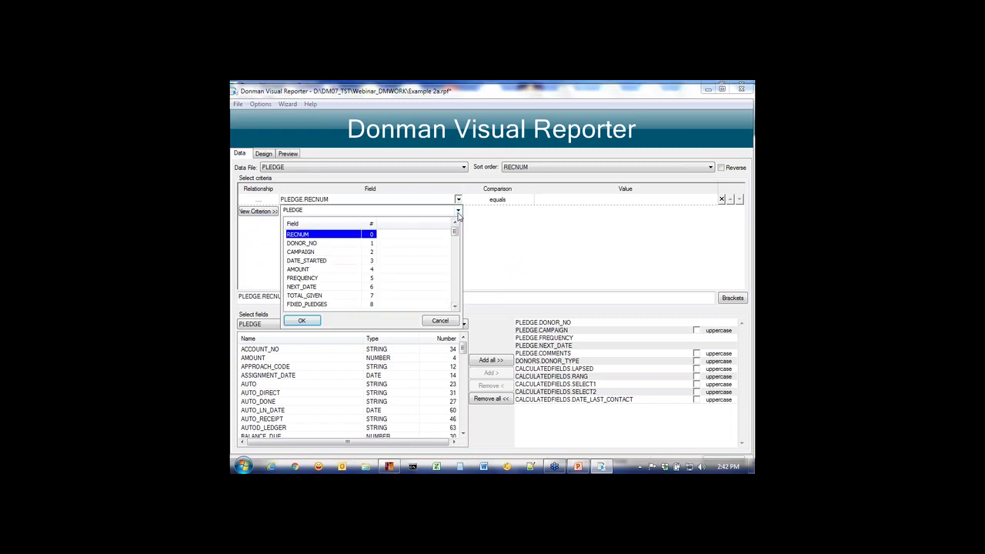
click(458, 211)
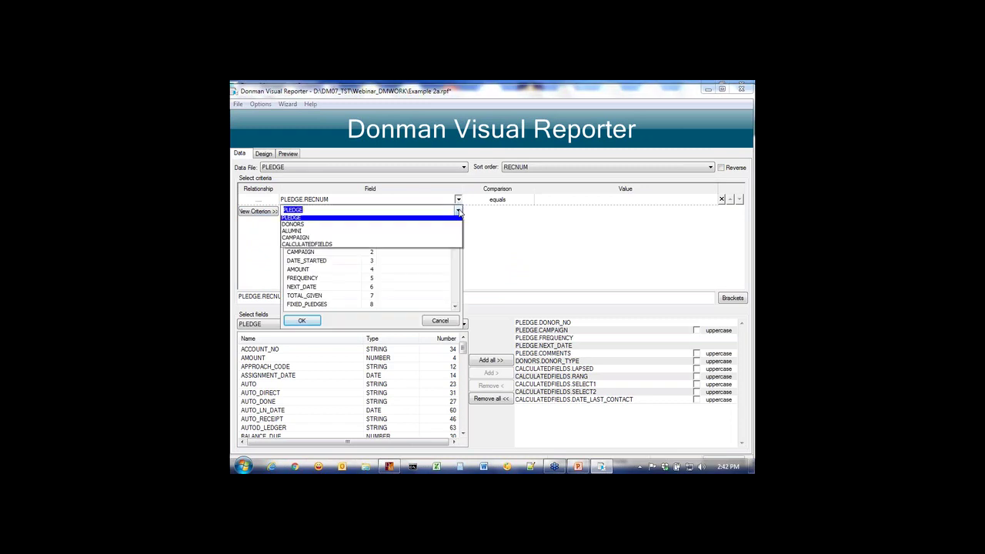
click(420, 226)
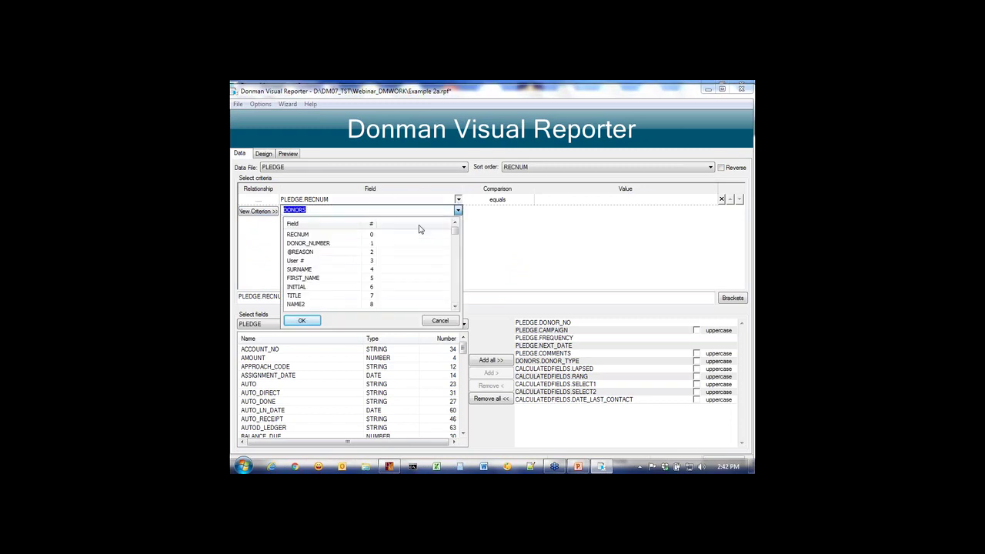
click(327, 224)
drag(453, 231, 463, 253)
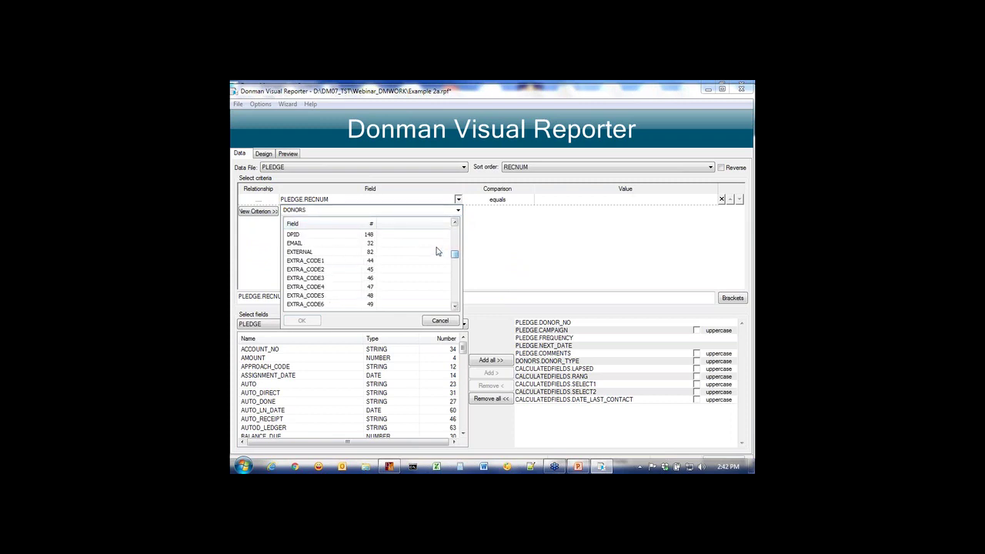
click(456, 237)
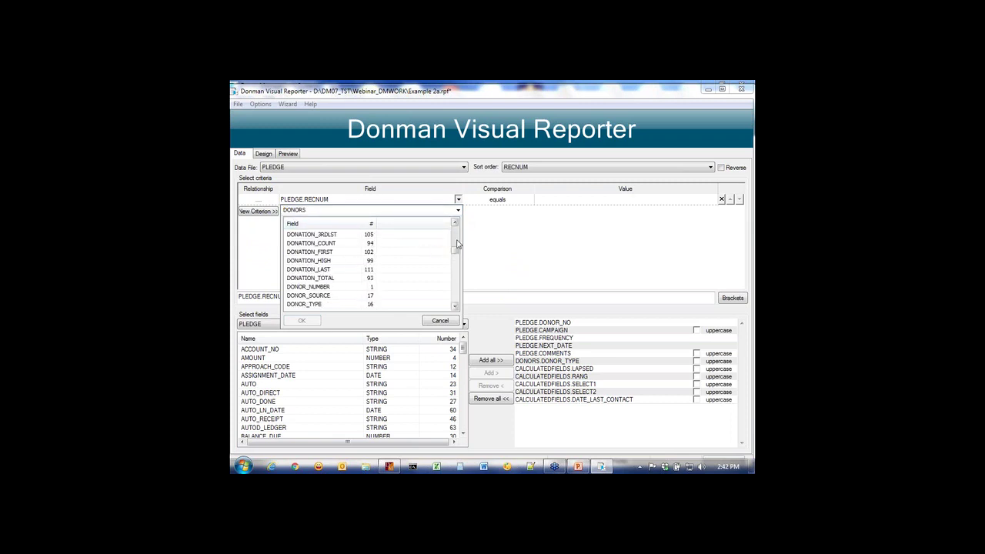
double_click(322, 304)
click(546, 200)
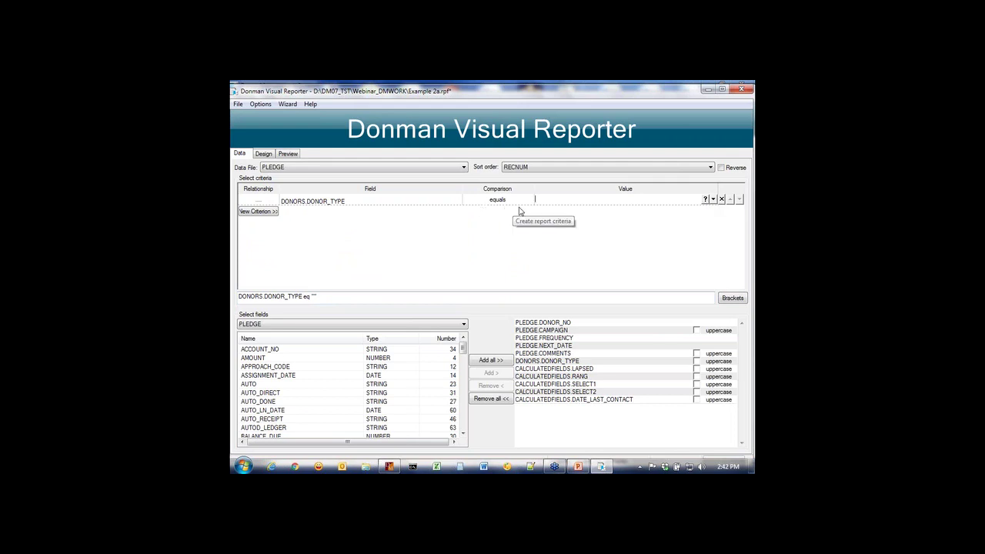
text(()
Step: Add a second criterion joined with "or", and remove both criteria from the report
click(258, 213)
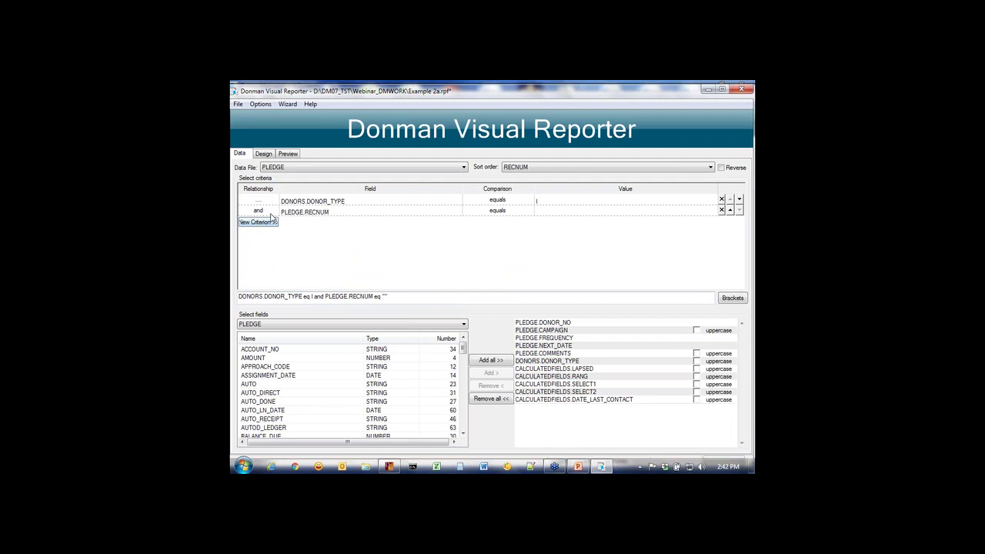
click(276, 213)
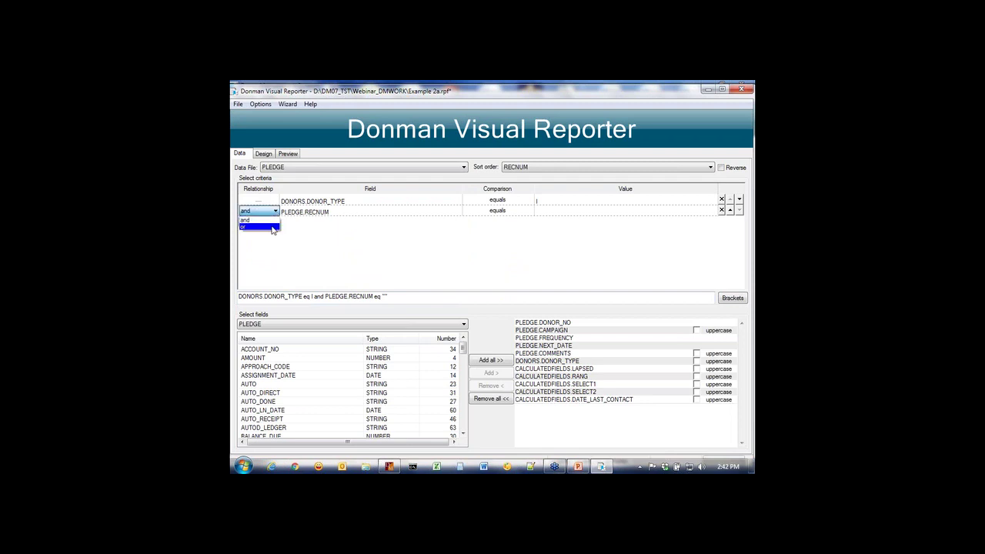
click(261, 226)
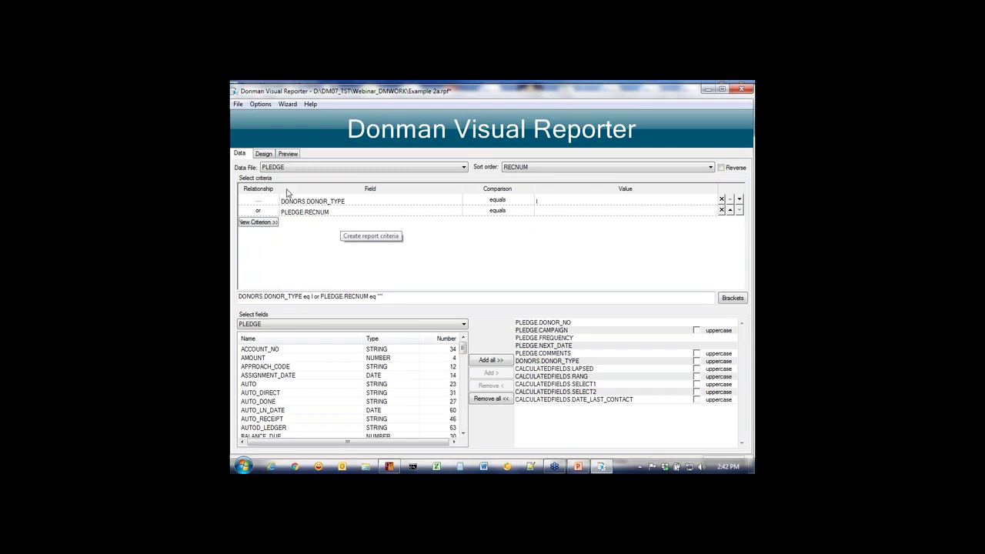
click(721, 210)
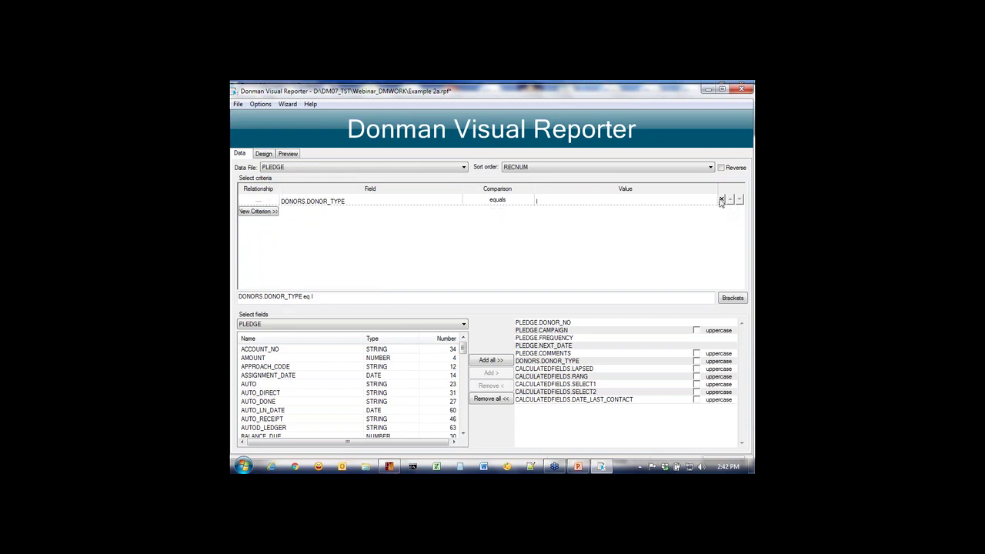
click(721, 199)
Step: Preview the report briefly and re-examine the donor type list in SELECT1's definition without changing it
click(287, 154)
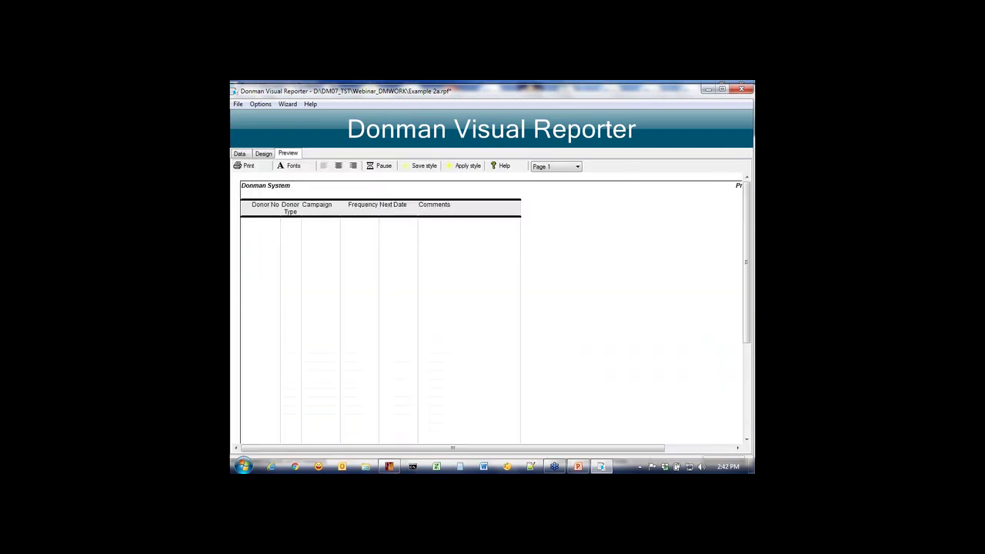
click(263, 153)
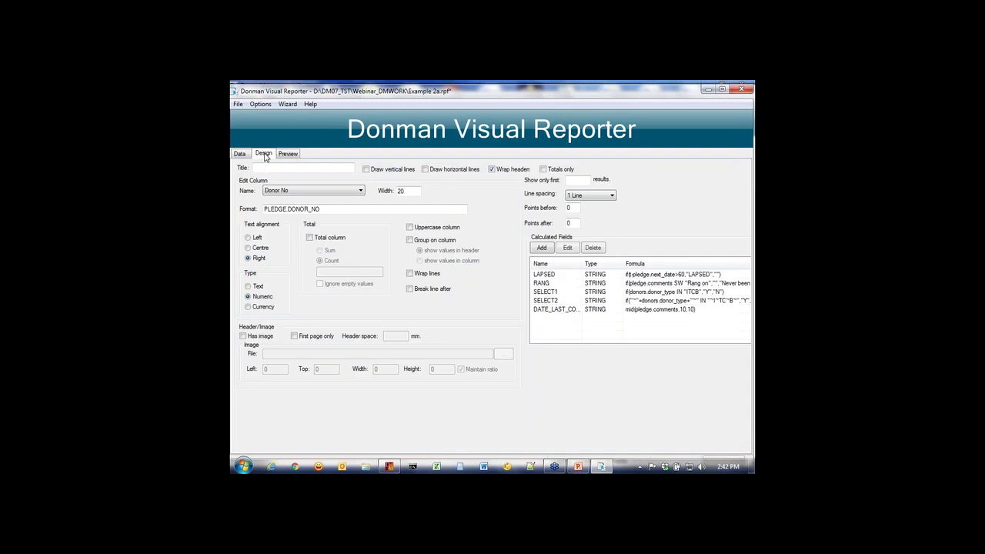
double_click(544, 293)
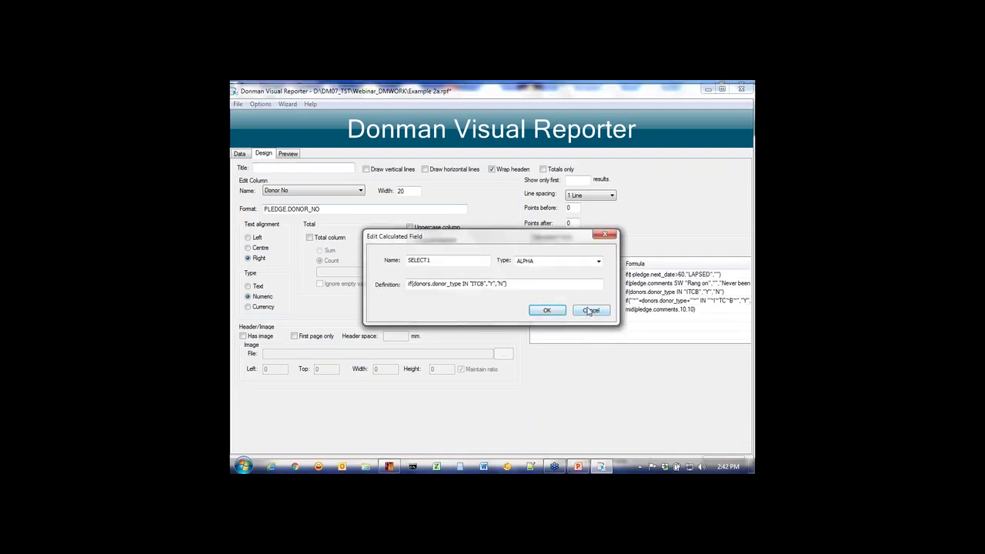
click(477, 287)
click(585, 311)
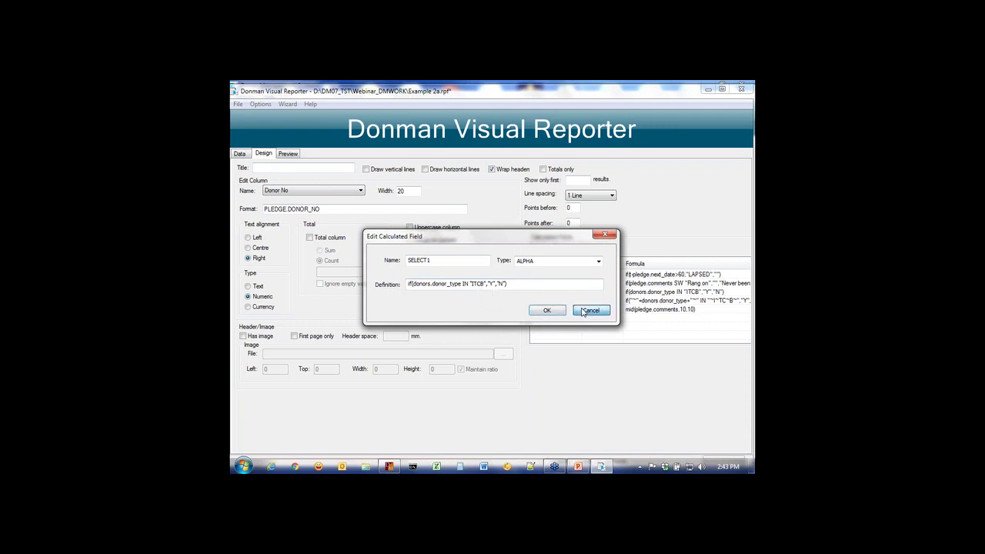
Step: Add a selection criterion requiring CALCULATEDFIELDS.SELECT1 to equal Y, and preview the report
click(240, 154)
click(258, 200)
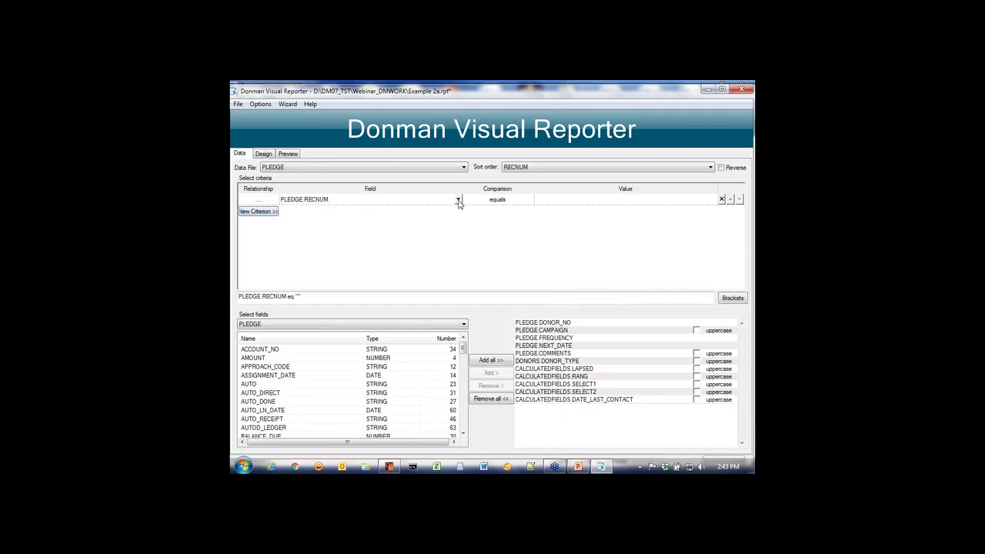
click(458, 200)
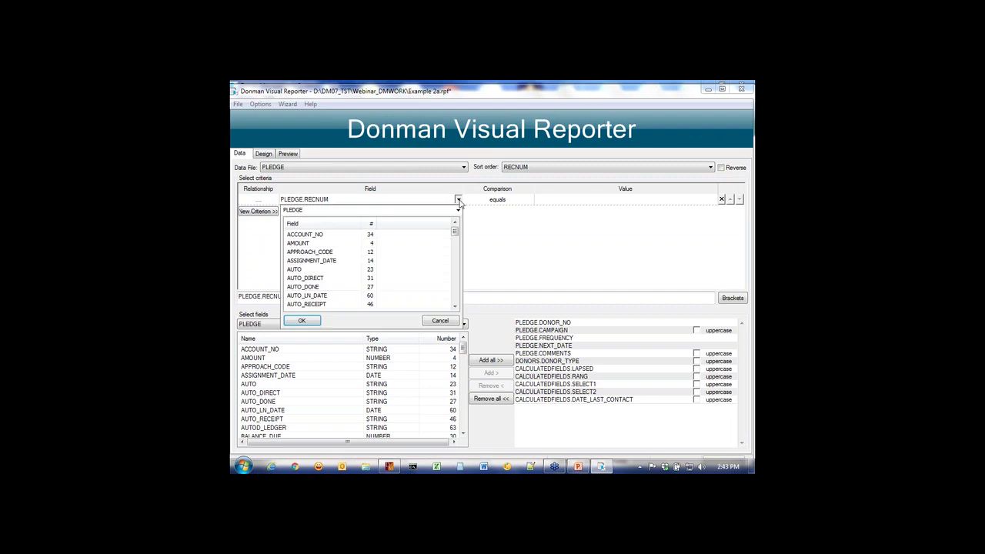
click(407, 211)
click(458, 210)
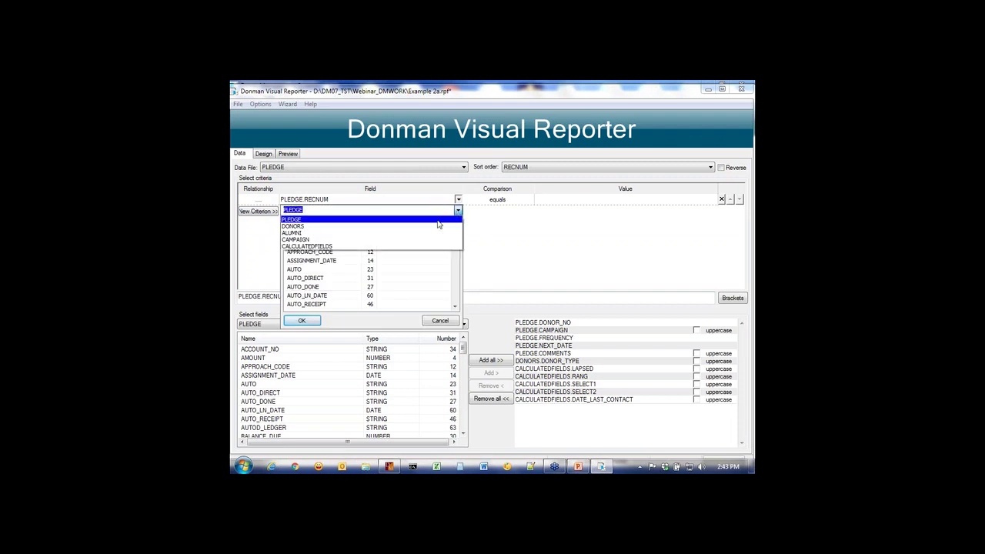
click(408, 246)
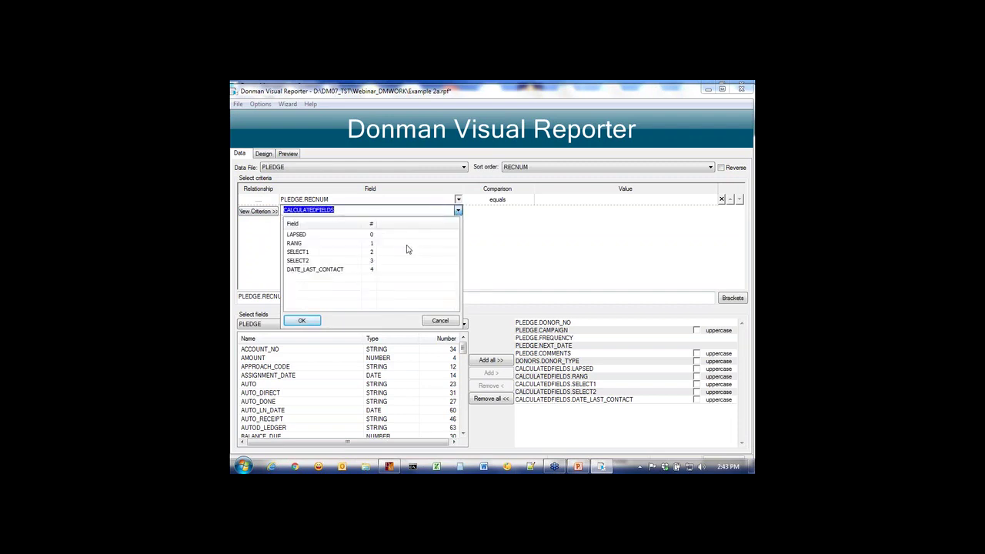
click(310, 252)
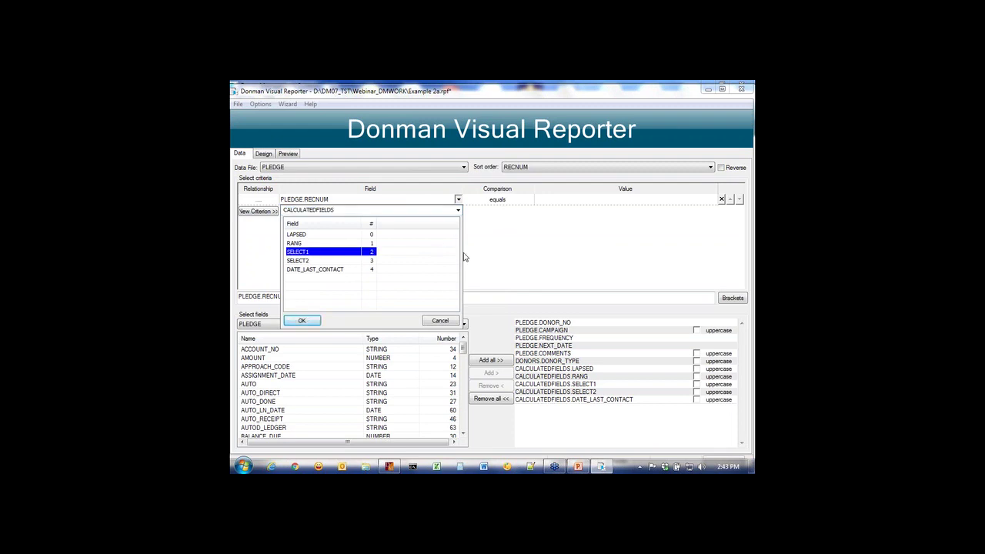
click(311, 322)
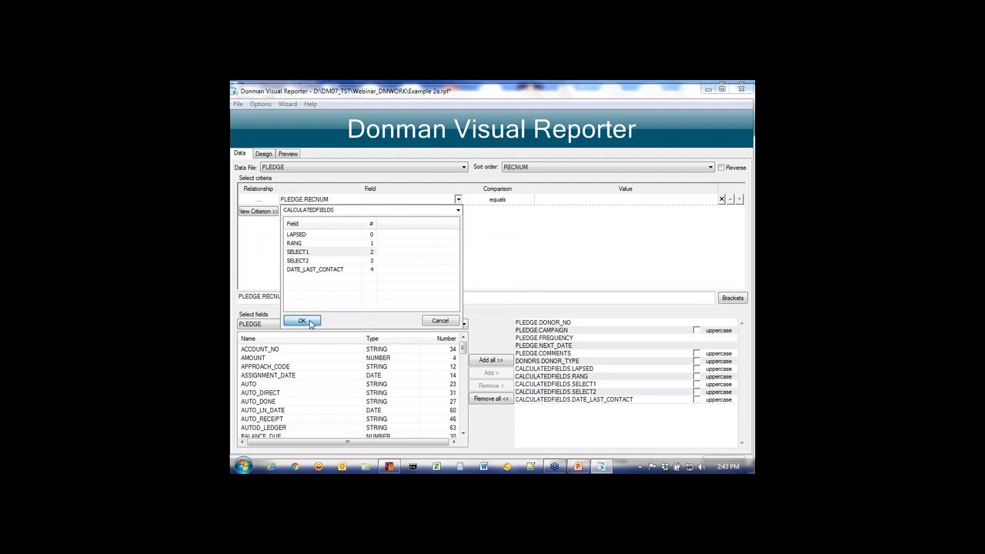
click(556, 200)
text(Y)
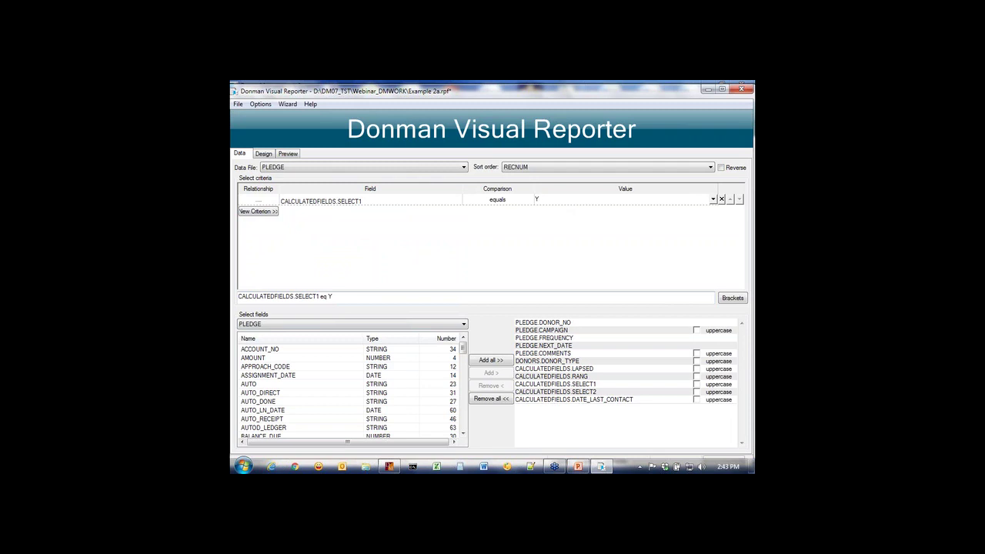
click(290, 155)
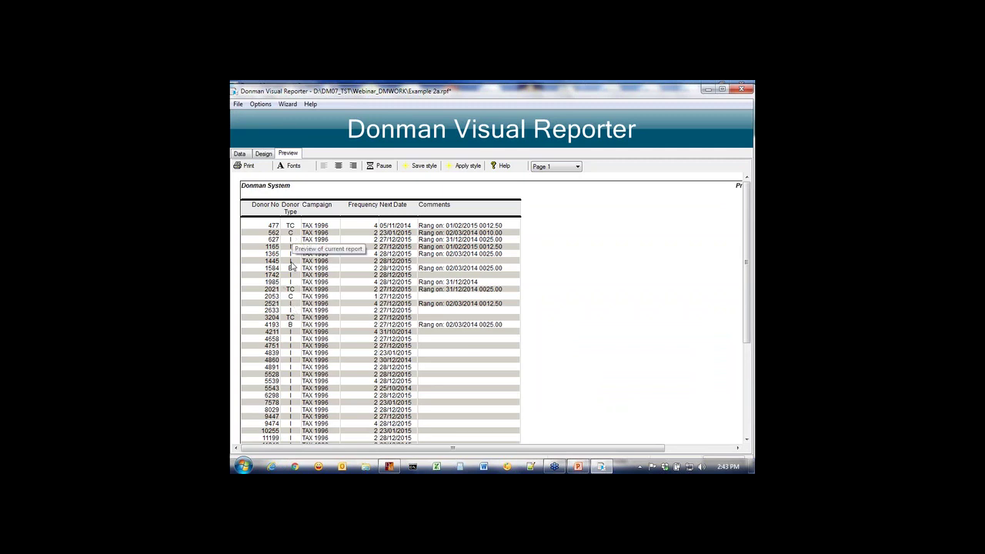
Step: Compare the definitions of the SELECT1 and SELECT2 calculated fields without changing them
click(261, 154)
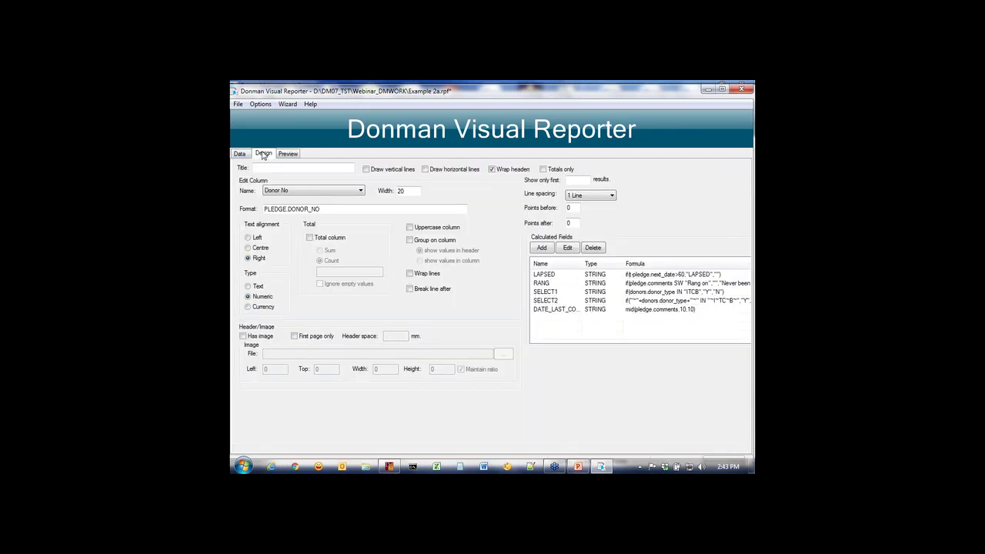
double_click(544, 292)
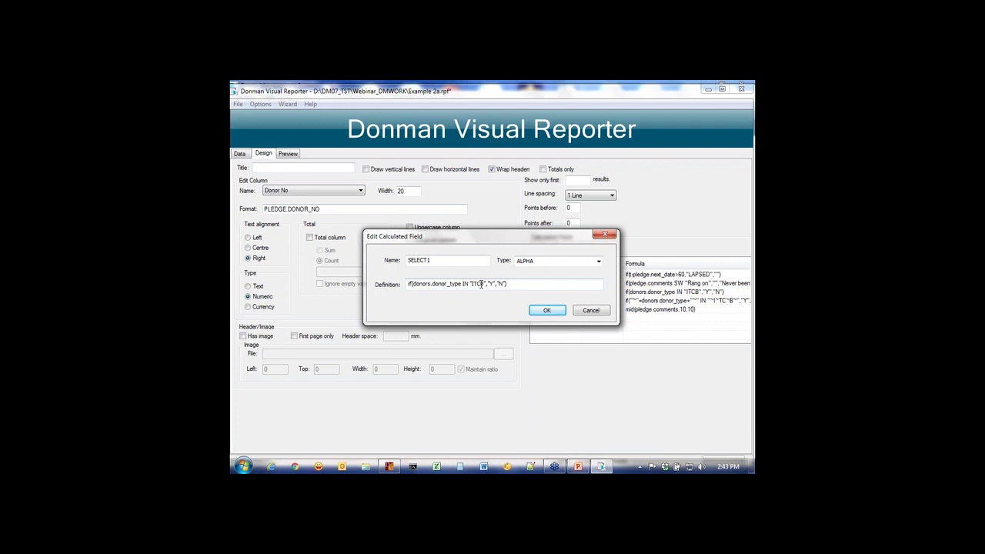
click(590, 311)
double_click(645, 301)
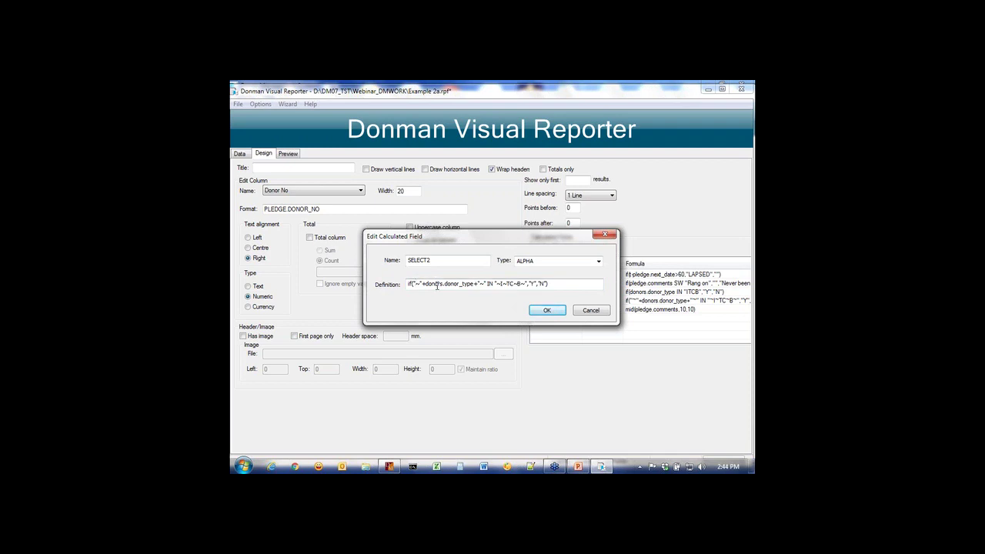
click(545, 310)
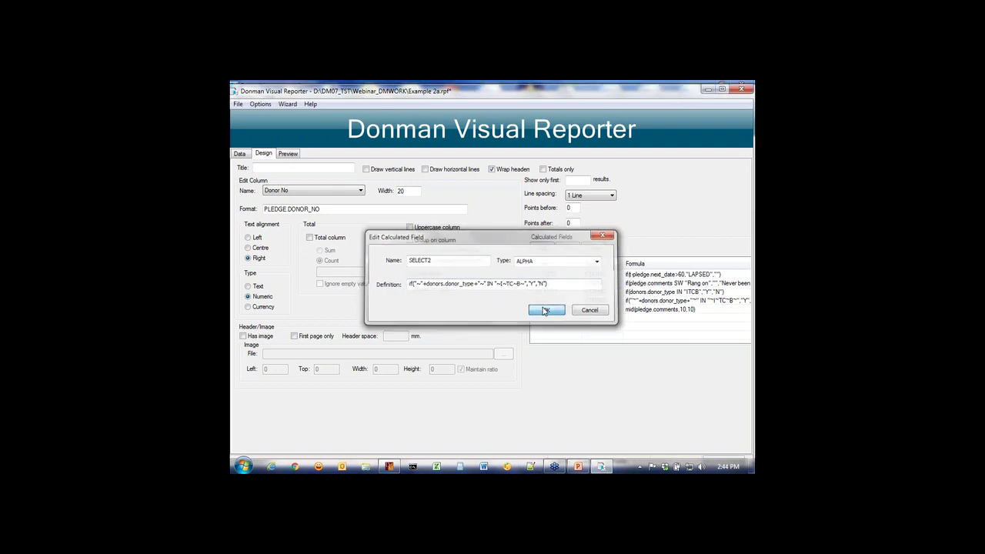
Step: Change the criterion's field to CALCULATEDFIELDS.SELECT2 and preview the filtered report
click(246, 154)
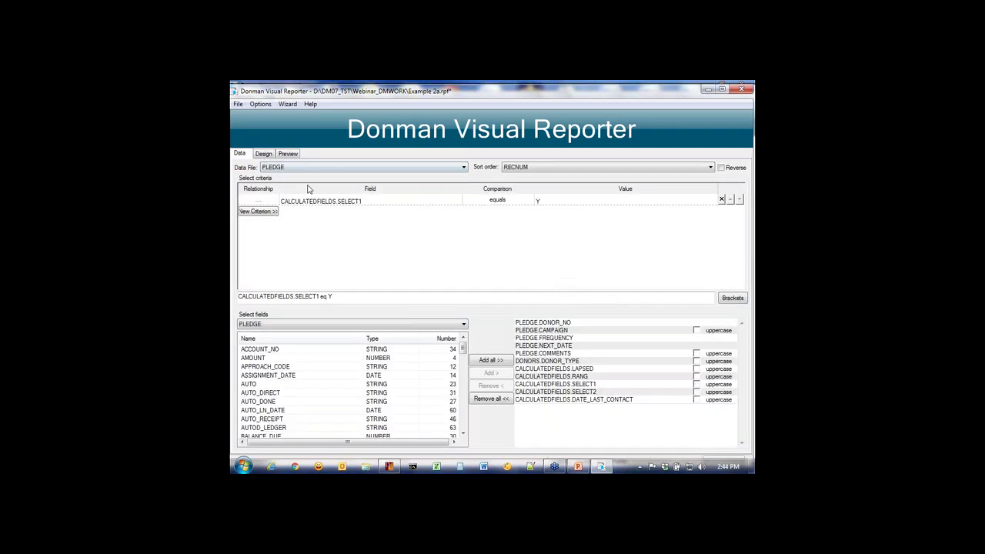
click(445, 202)
click(458, 200)
double_click(318, 269)
click(291, 155)
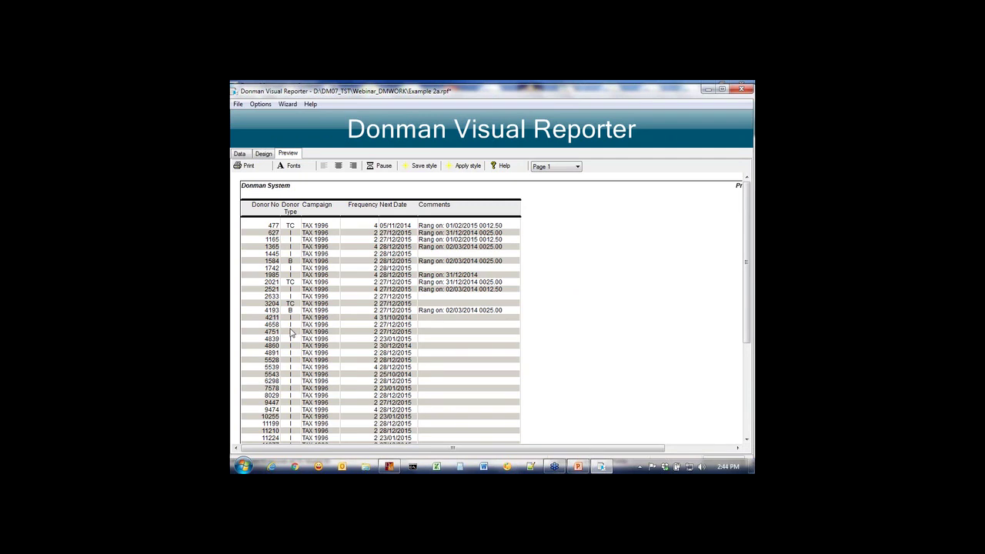
Step: Add donor type C to SELECT2's definition so its list reads "~I~TC~B~C~", and preview the report
click(242, 154)
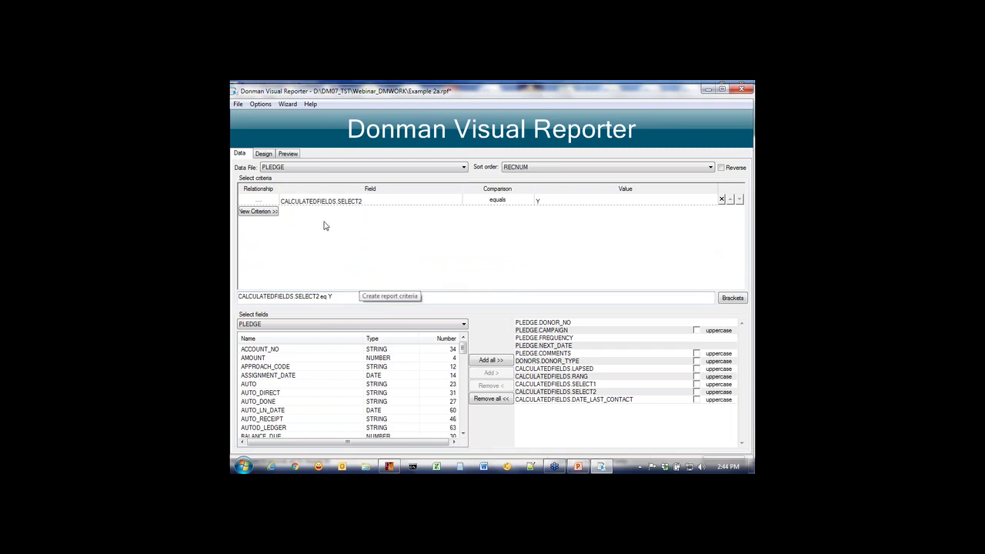
click(267, 157)
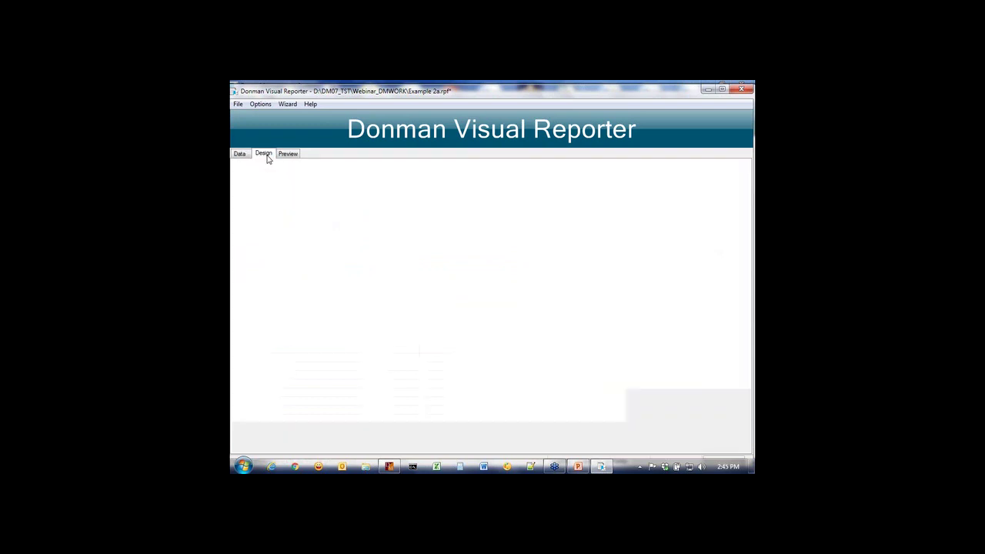
click(641, 301)
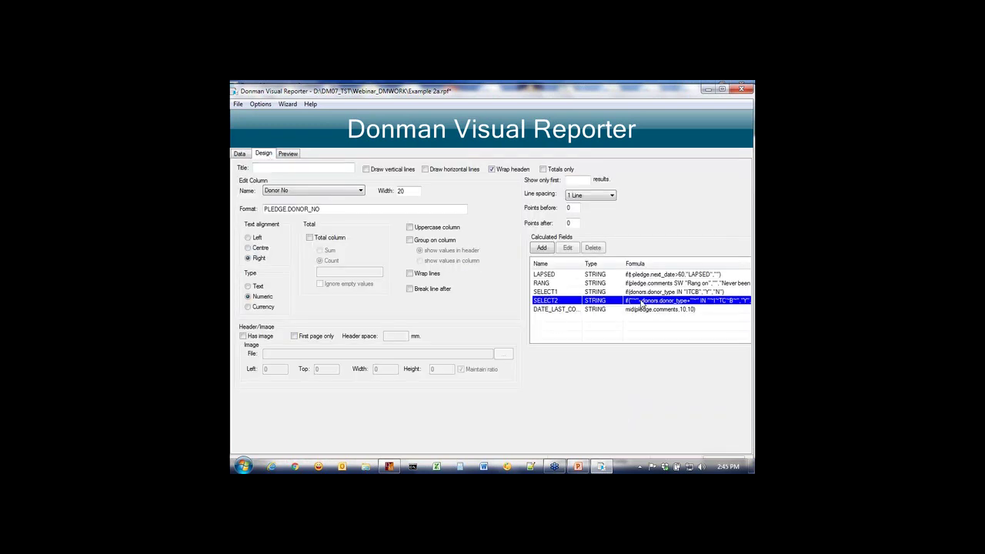
double_click(641, 302)
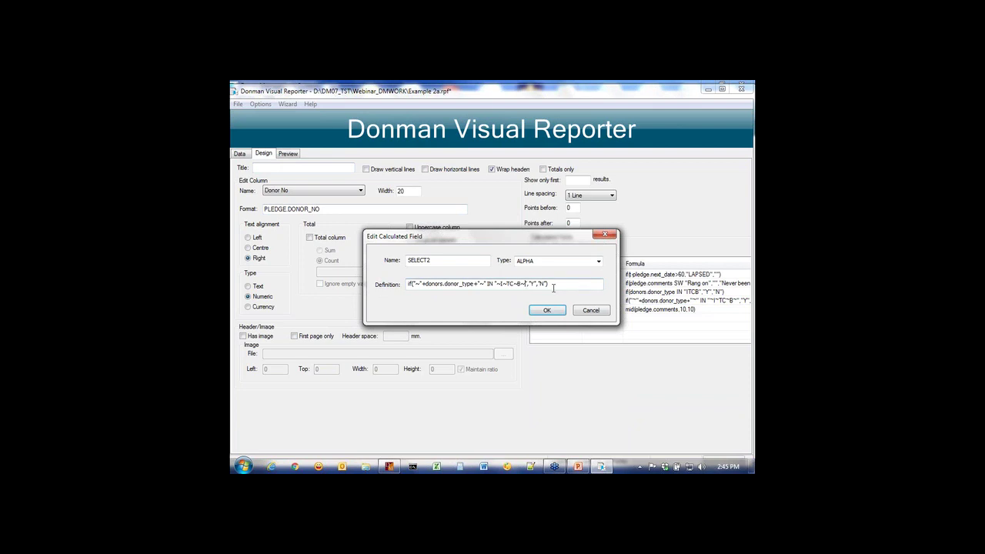
text(C)
text(~)
text(I)
click(548, 311)
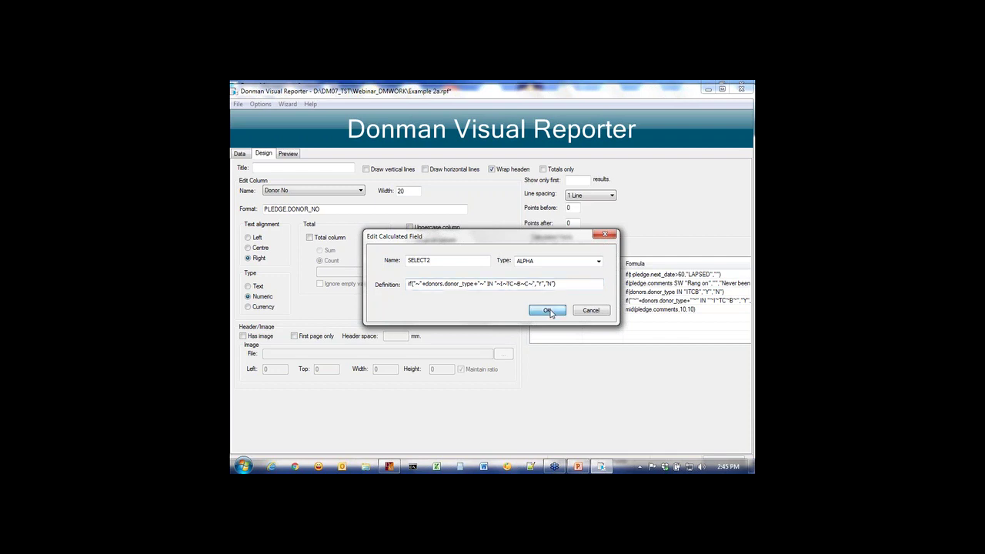
click(240, 154)
click(289, 154)
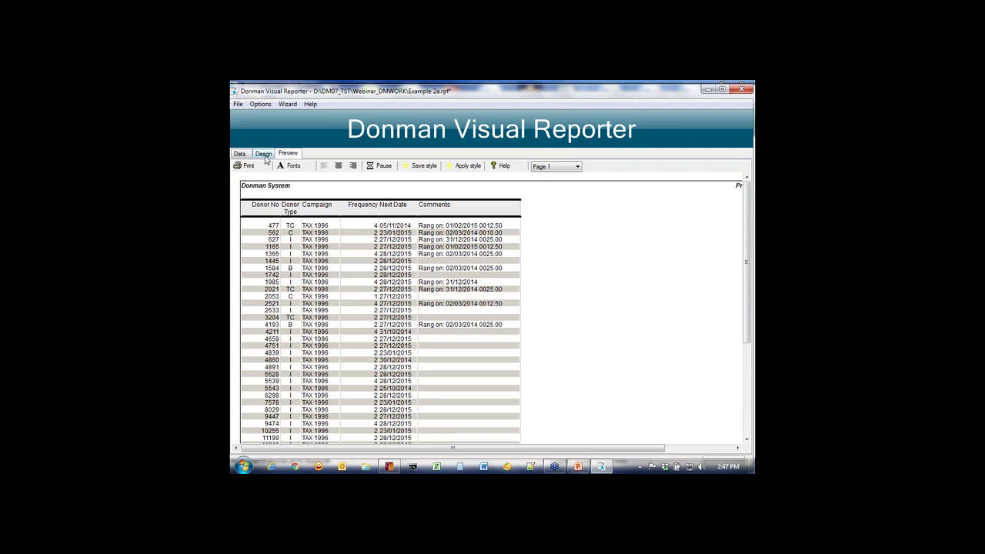
click(263, 154)
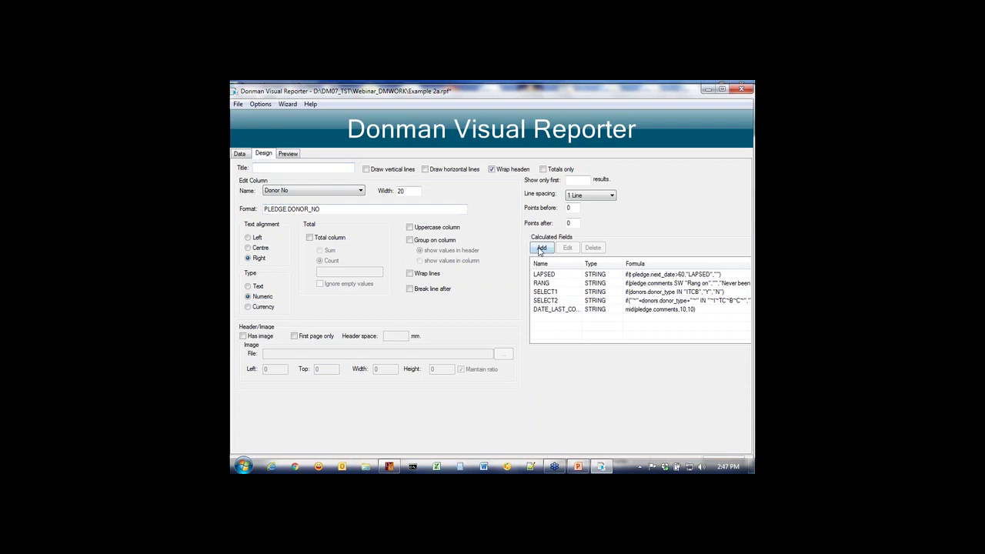
click(541, 248)
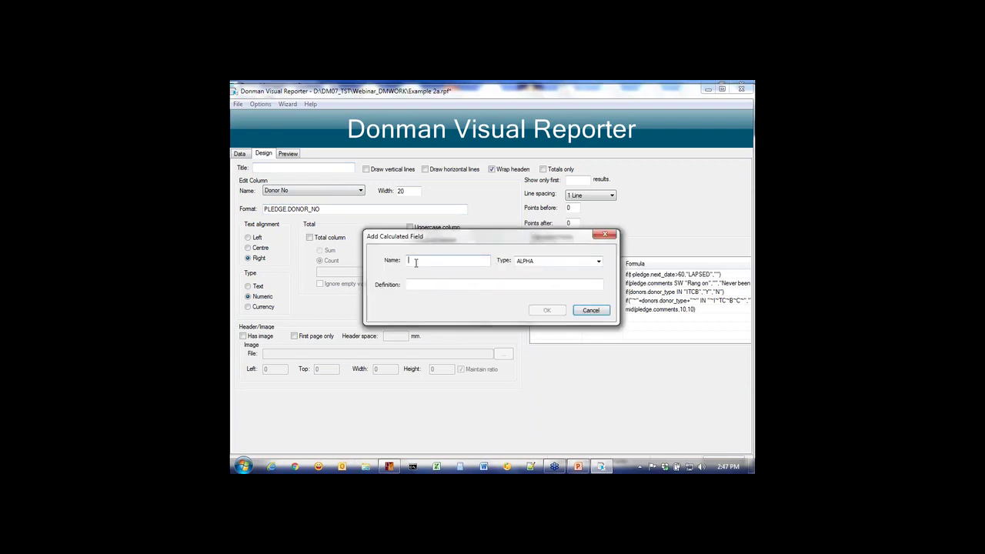
text(junk)
click(442, 285)
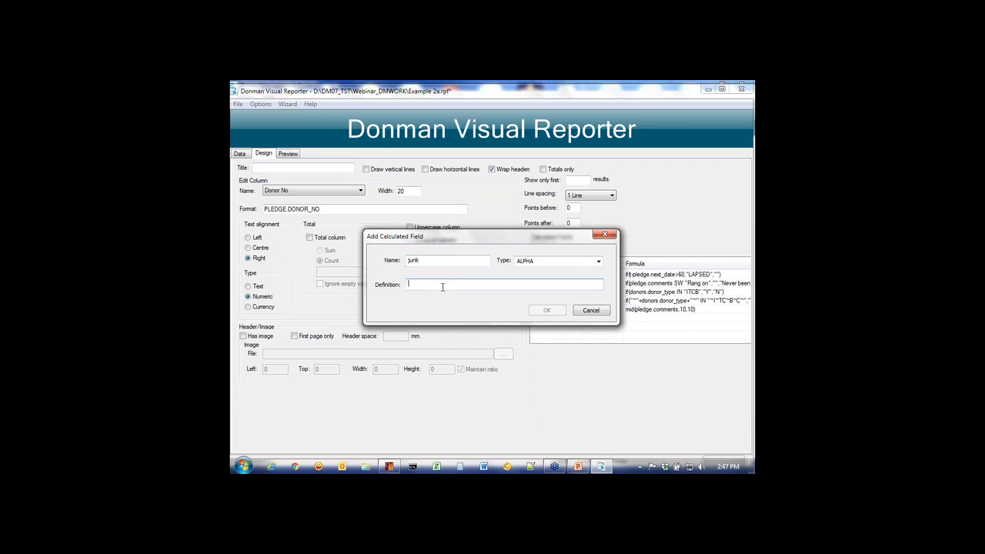
text(pledge.next_date)
text(>)
click(591, 310)
Step: Examine the fields of the PLEDGE file and of the DONORS file available for the report
click(239, 154)
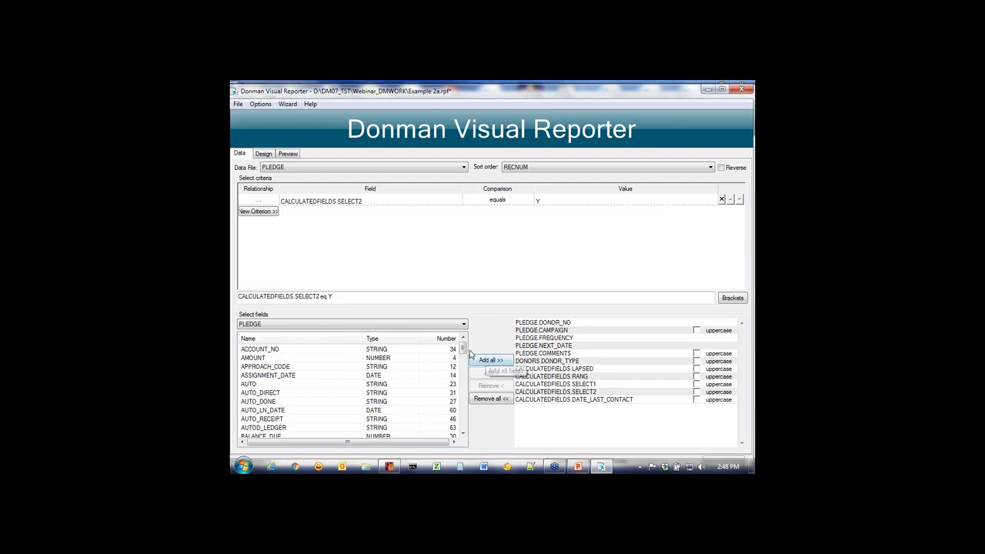
mouse_move(463, 350)
mouse_down()
mouse_move(468, 413)
mouse_move(461, 340)
mouse_up()
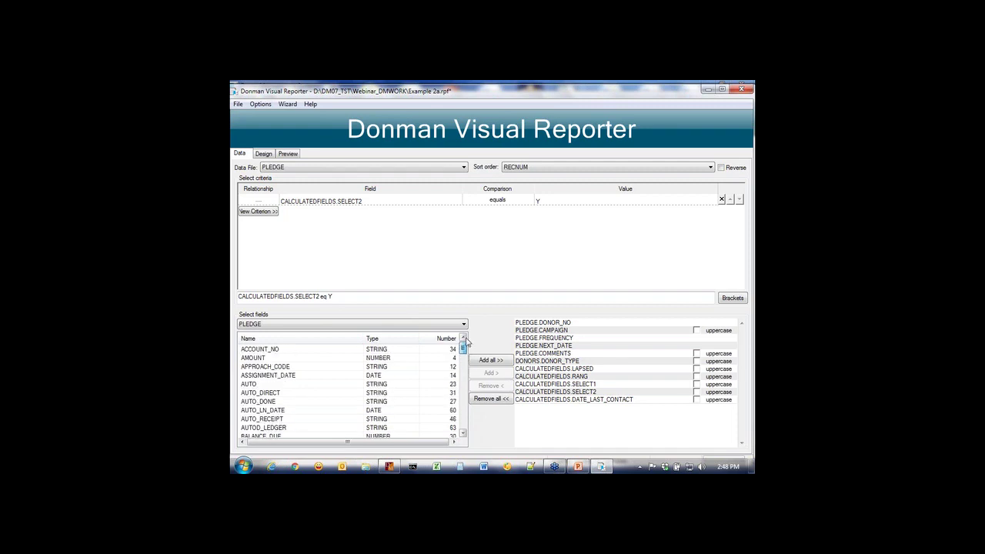
click(464, 324)
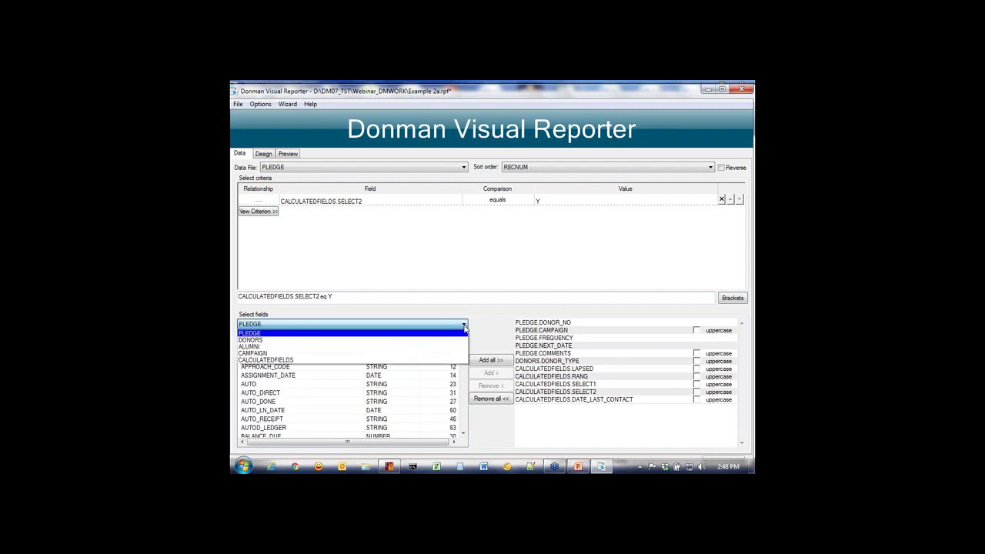
click(412, 344)
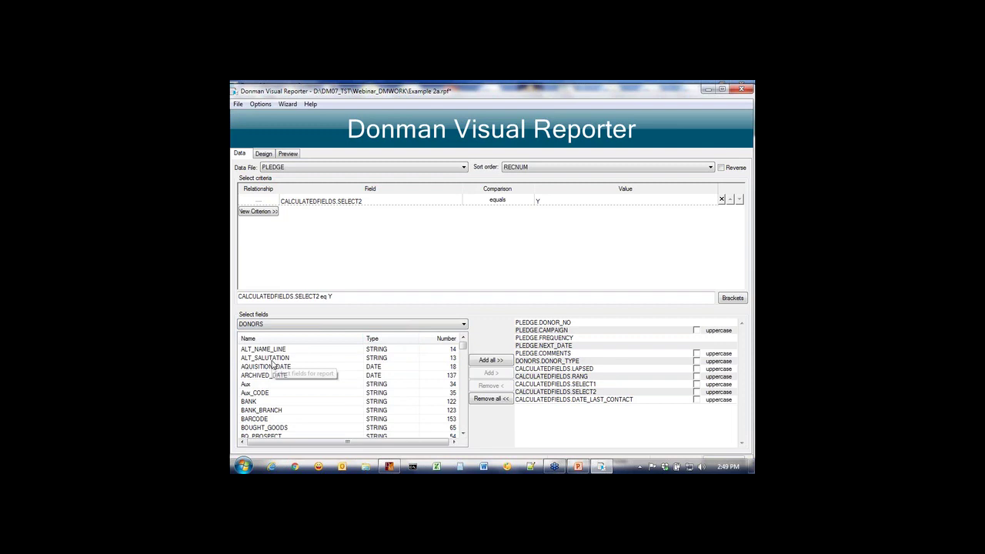